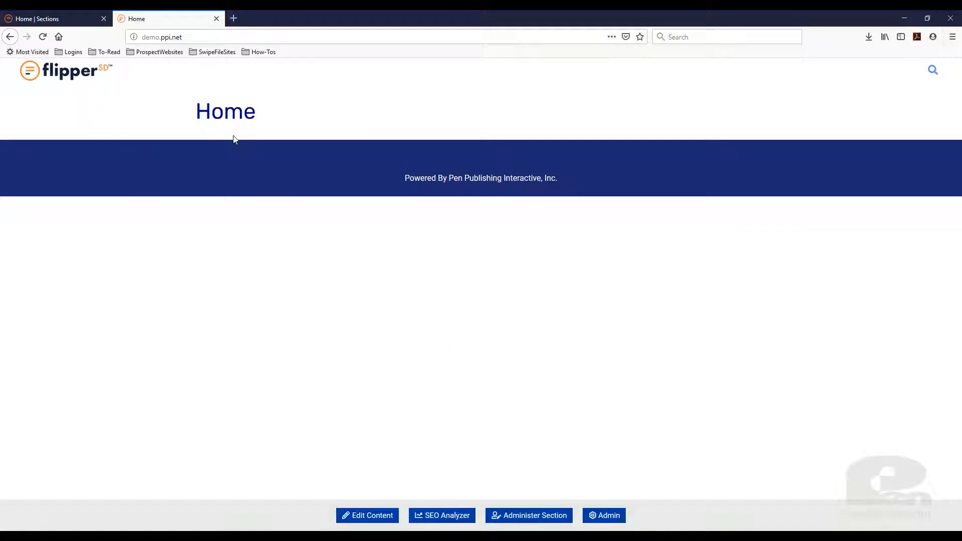
Start a new section in the site admin with the menu title About, keeping the matching URL and title
{"action": "left_click_drag", "start_coordinate": [211, 118], "coordinate": [244, 120]}
{"action": "left_click", "coordinate": [249, 136]}
{"action": "left_click", "coordinate": [56, 19]}
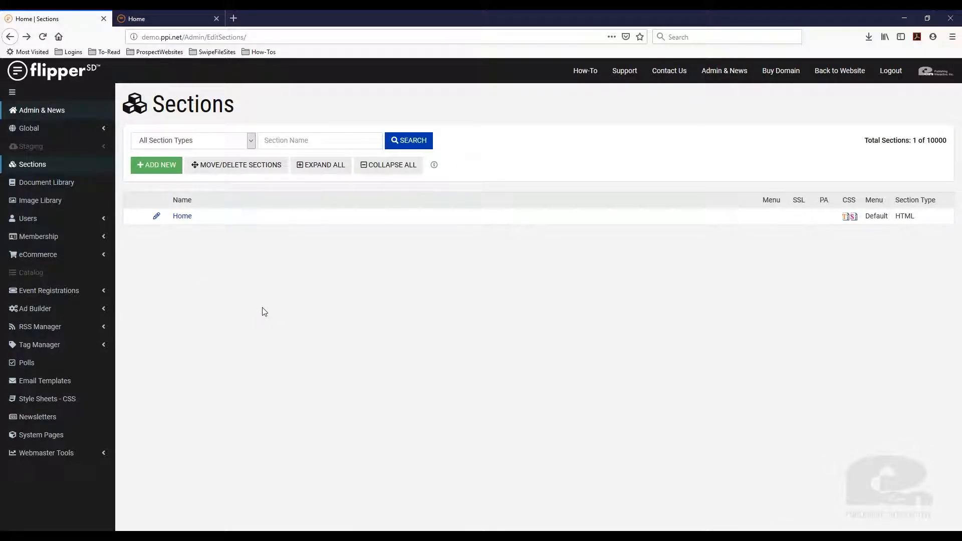
{"action": "left_click", "coordinate": [159, 167]}
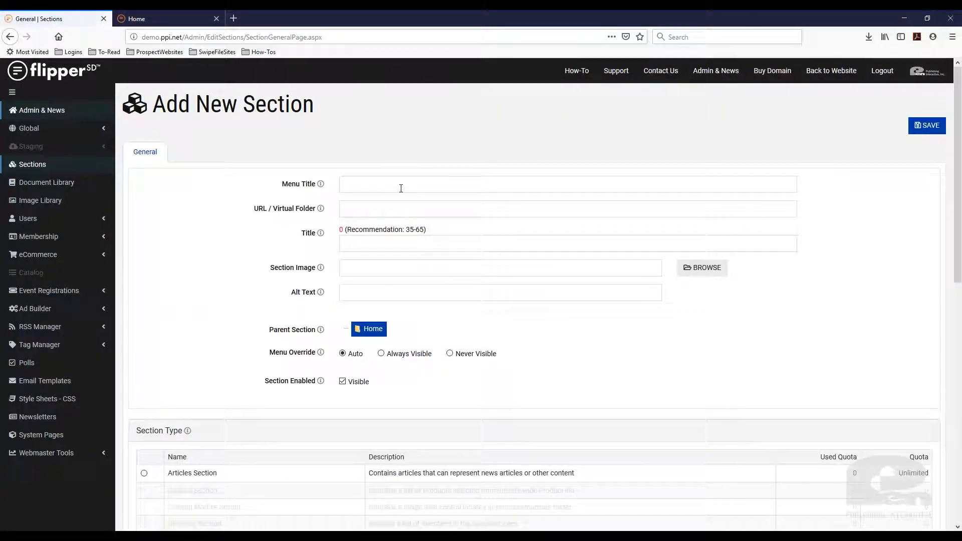
{"action": "left_click", "coordinate": [401, 189]}
{"action": "type", "text": "About"}
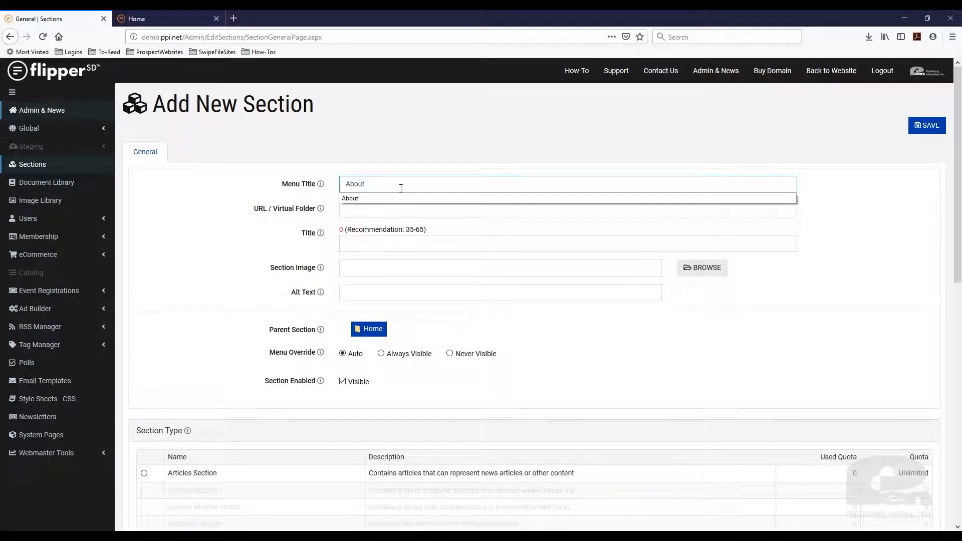
{"action": "key", "text": "Tab"}
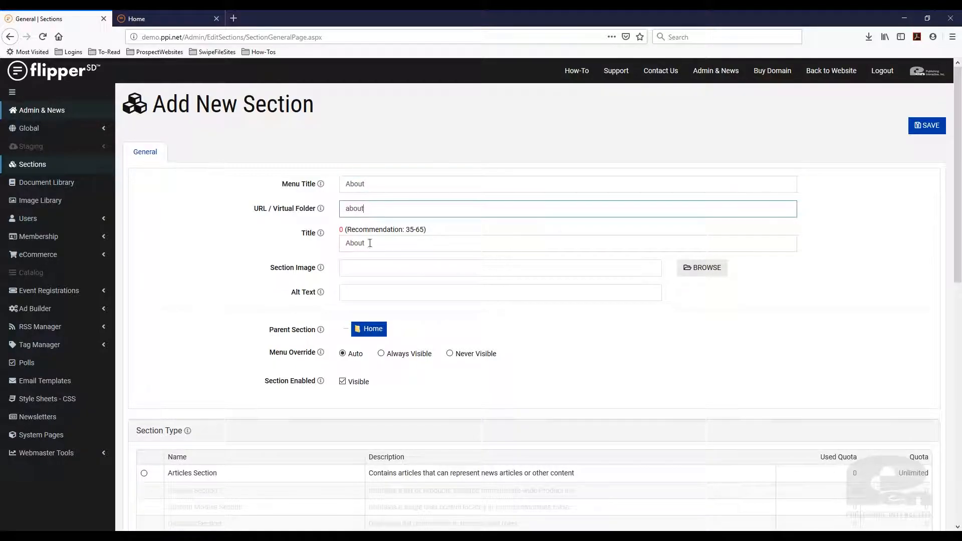
{"action": "key", "text": "Tab"}
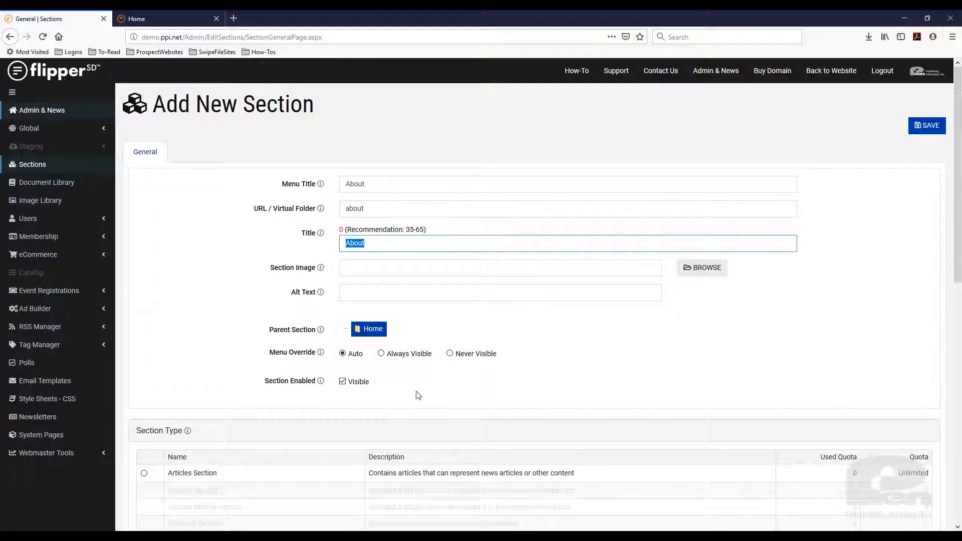
Set the About section's type to HTML Page Section and save it
{"action": "scroll", "coordinate": [567, 386], "scroll_direction": "down", "scroll_amount": 6}
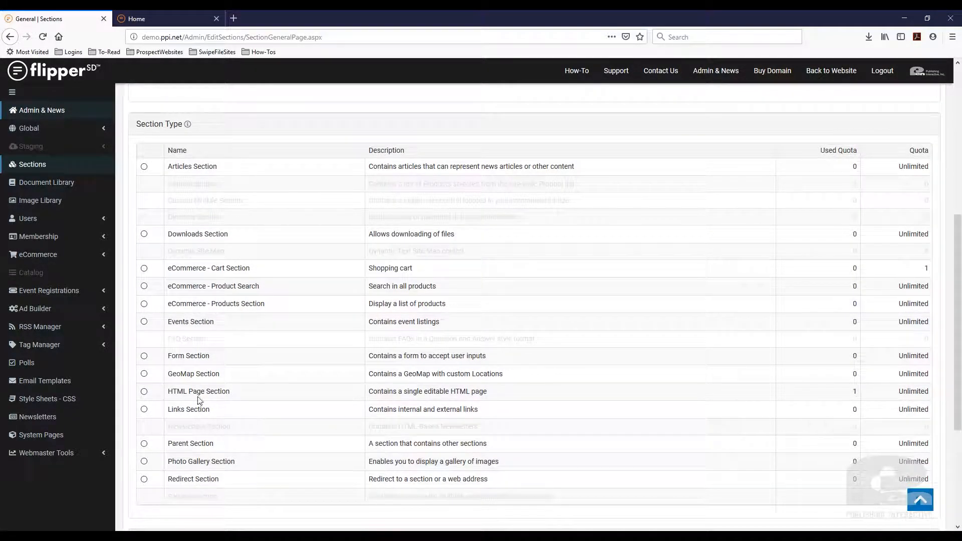
{"action": "left_click", "coordinate": [144, 392]}
{"action": "scroll", "coordinate": [354, 384], "scroll_direction": "down", "scroll_amount": 4}
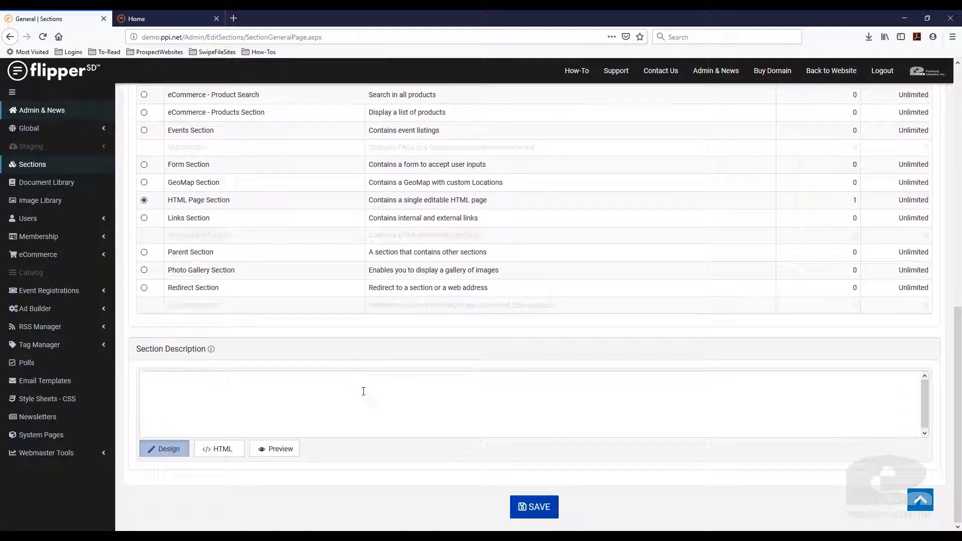
{"action": "left_click", "coordinate": [526, 508]}
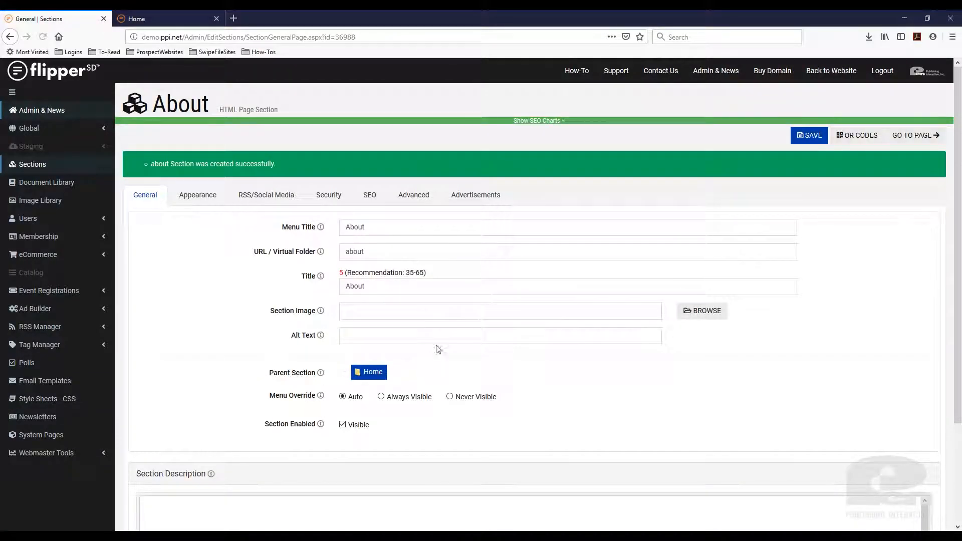
Return to the sections list and start a new section with the menu title Menu, keeping the matching URL and title
{"action": "left_click", "coordinate": [58, 172]}
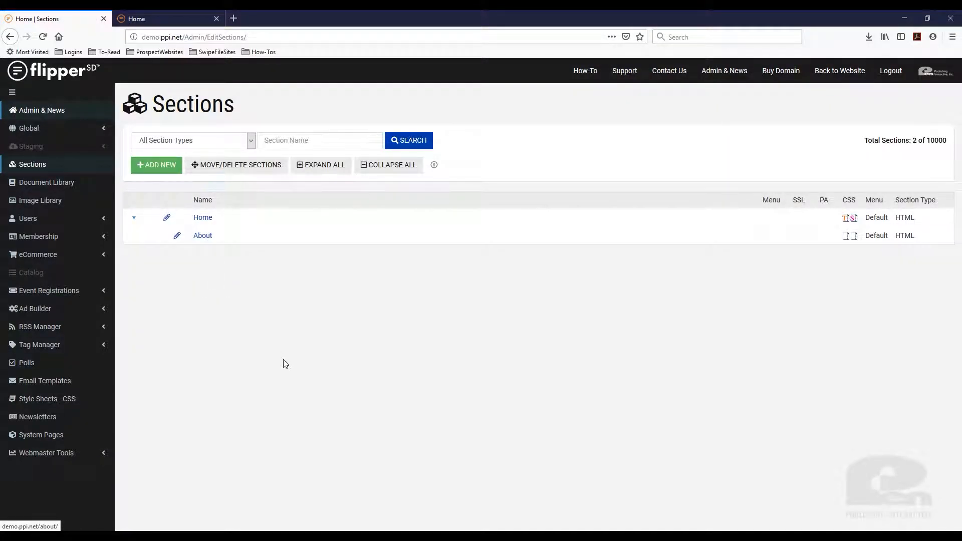
{"action": "left_click", "coordinate": [155, 169]}
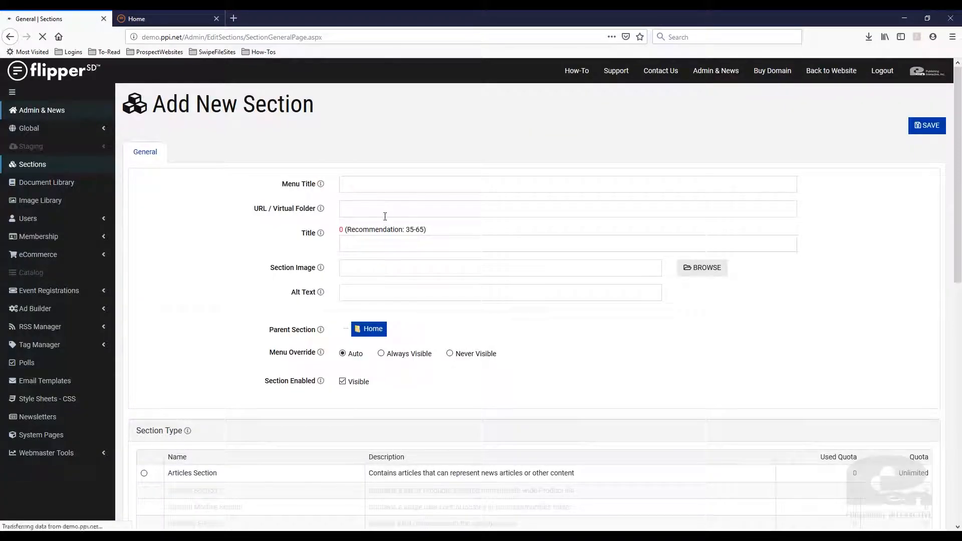
{"action": "left_click", "coordinate": [391, 189]}
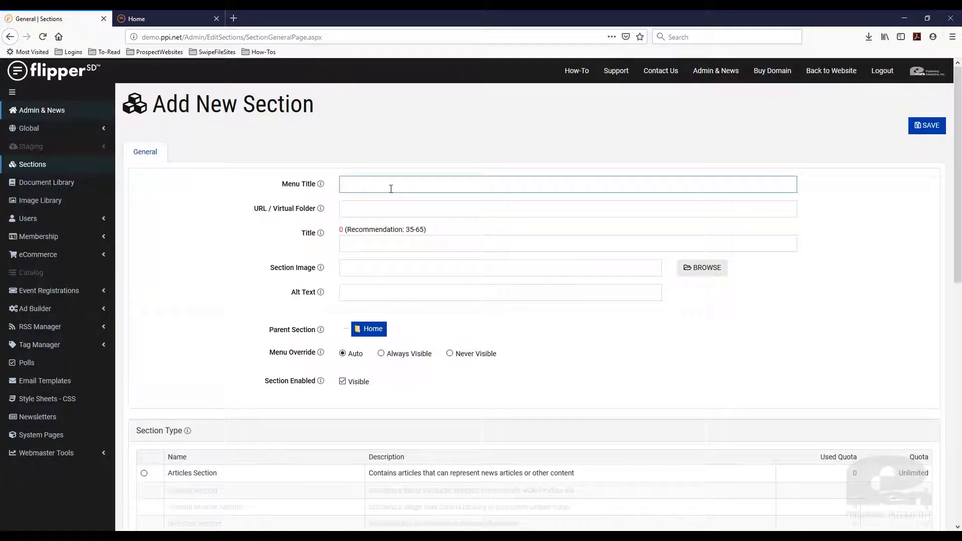
{"action": "type", "text": "Menu"}
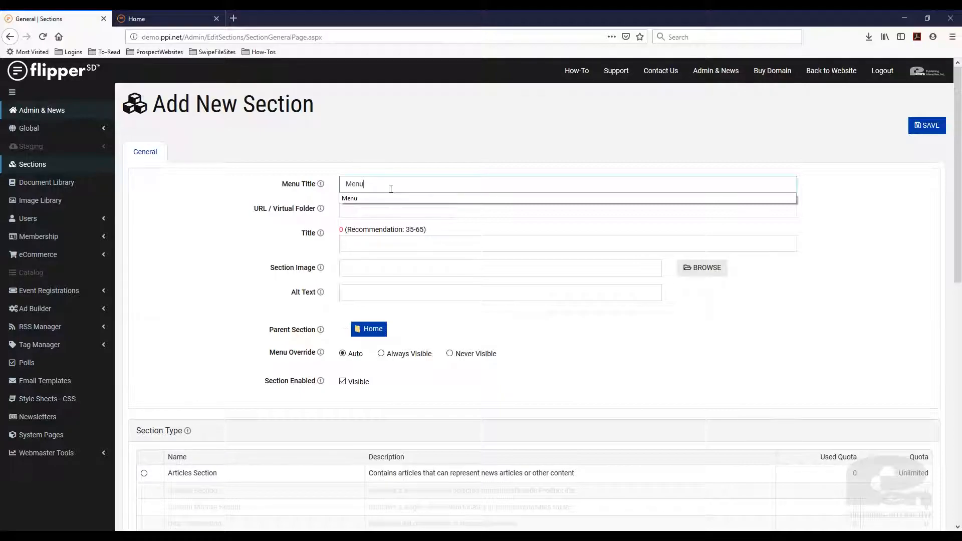
{"action": "left_click", "coordinate": [364, 202]}
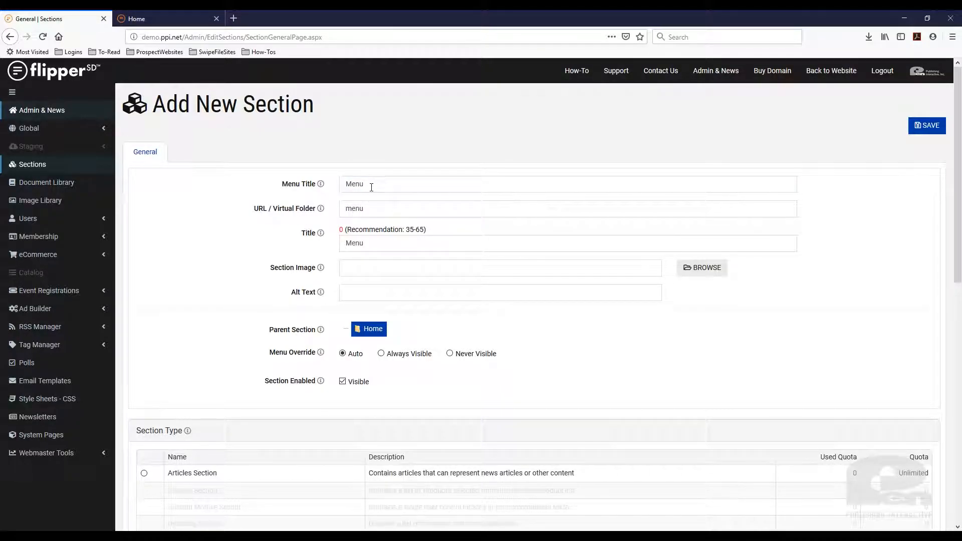
{"action": "double_click", "coordinate": [371, 187]}
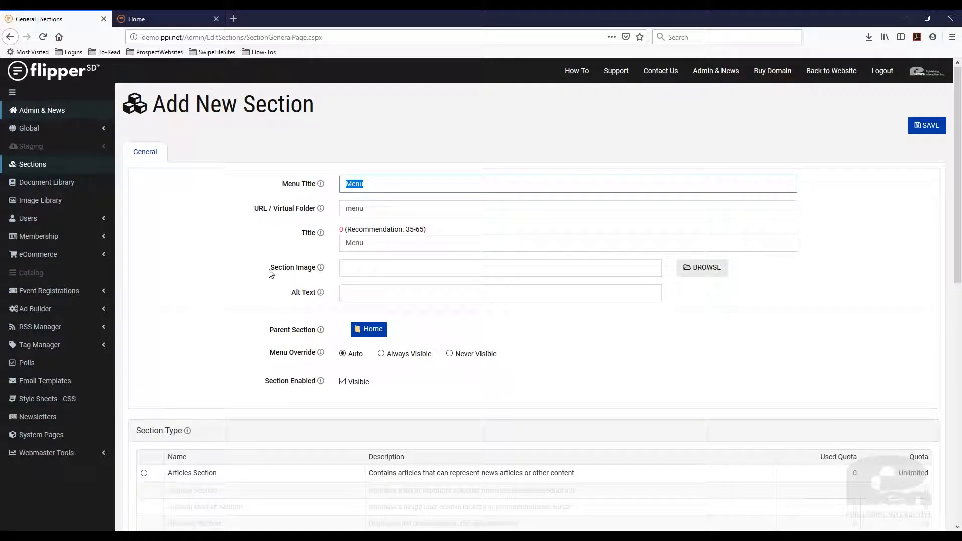
{"action": "double_click", "coordinate": [375, 213]}
{"action": "double_click", "coordinate": [390, 245]}
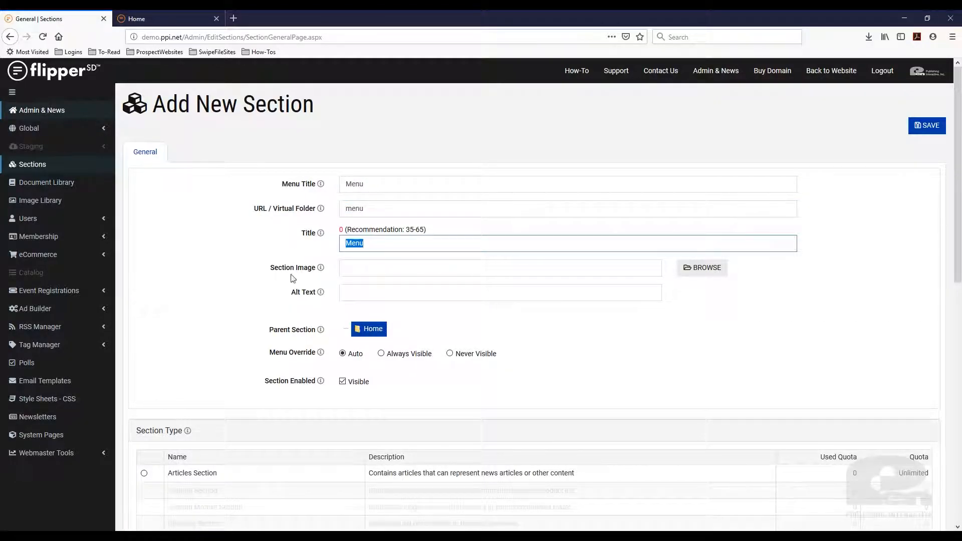
Set the Menu section's type to HTML Page Section and save it
{"action": "scroll", "coordinate": [209, 358], "scroll_direction": "down", "scroll_amount": 6}
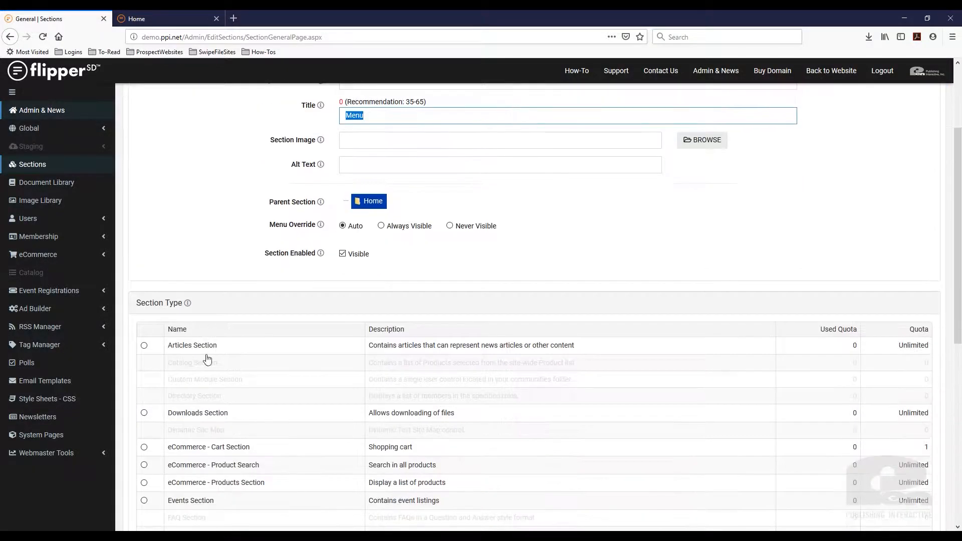
{"action": "left_click", "coordinate": [144, 393]}
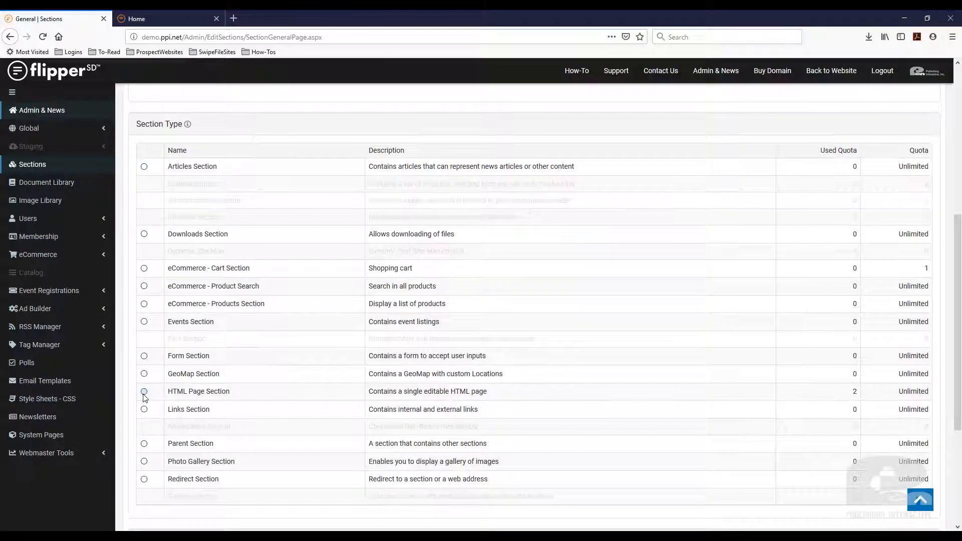
{"action": "scroll", "coordinate": [329, 393], "scroll_direction": "down", "scroll_amount": 4}
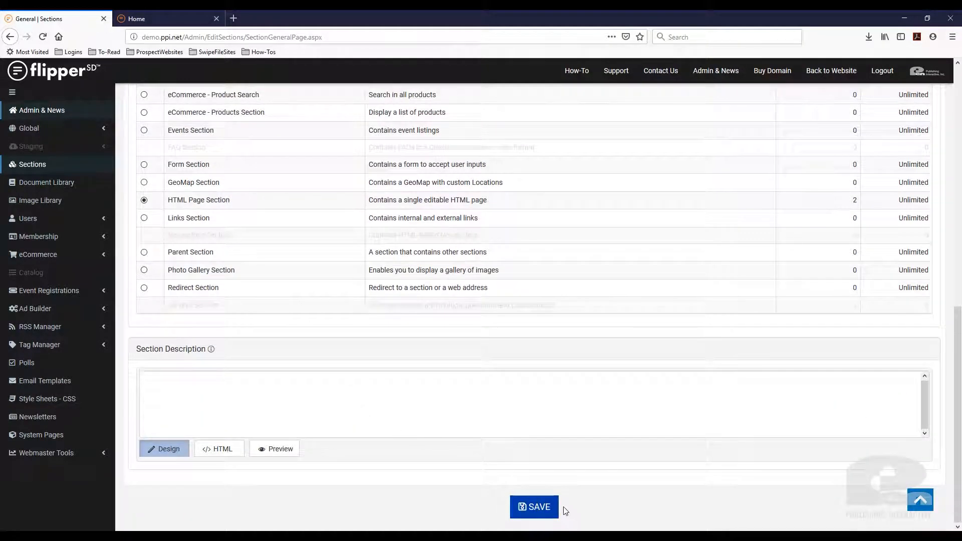
{"action": "left_click", "coordinate": [537, 507]}
{"action": "mouse_move", "coordinate": [381, 537]}
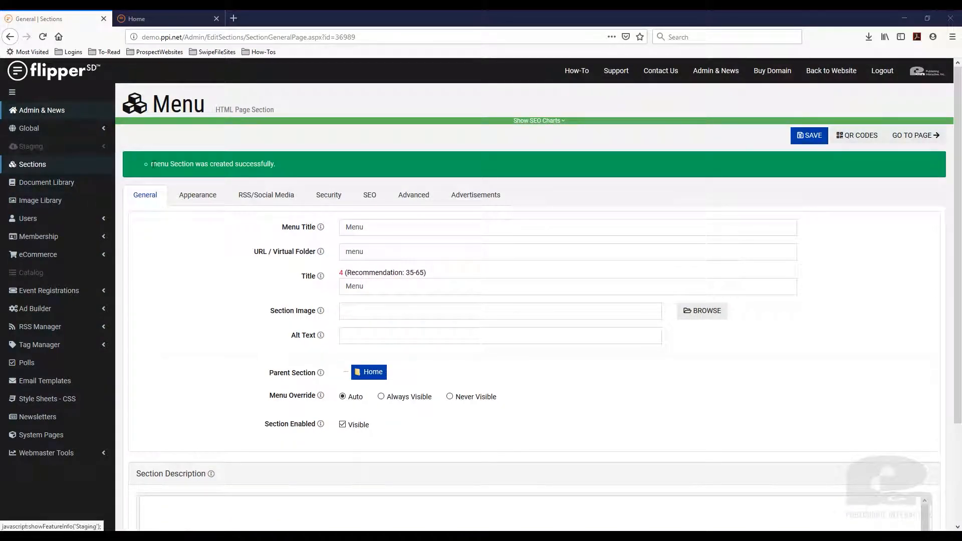
Return to the sections list and start a new section with the menu title Locations, keeping the matching URL and title
{"action": "left_click", "coordinate": [59, 170]}
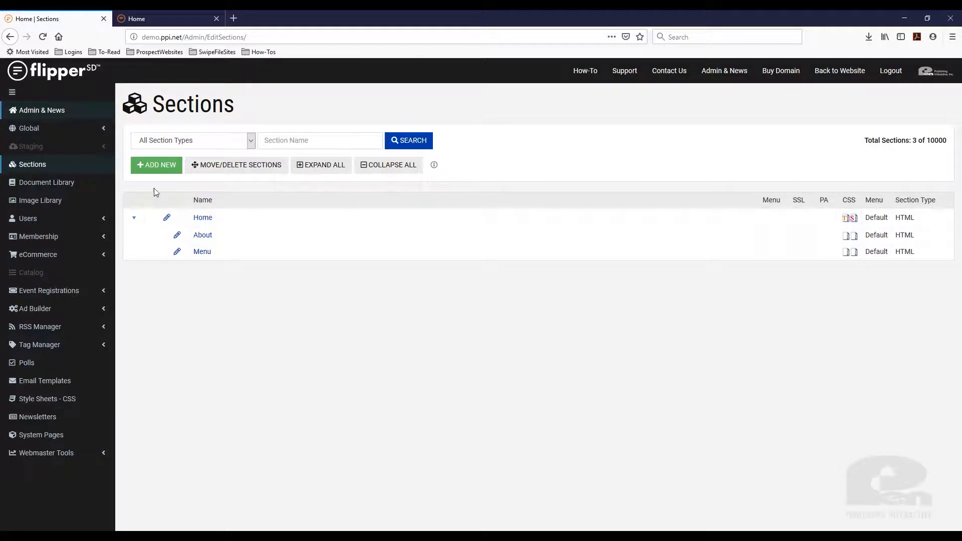
{"action": "left_click", "coordinate": [157, 164]}
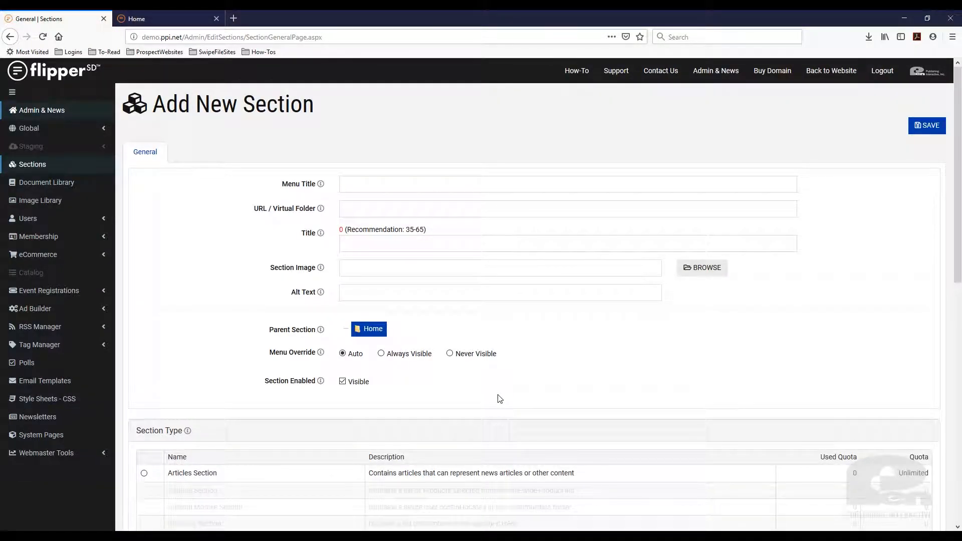
{"action": "left_click", "coordinate": [453, 183]}
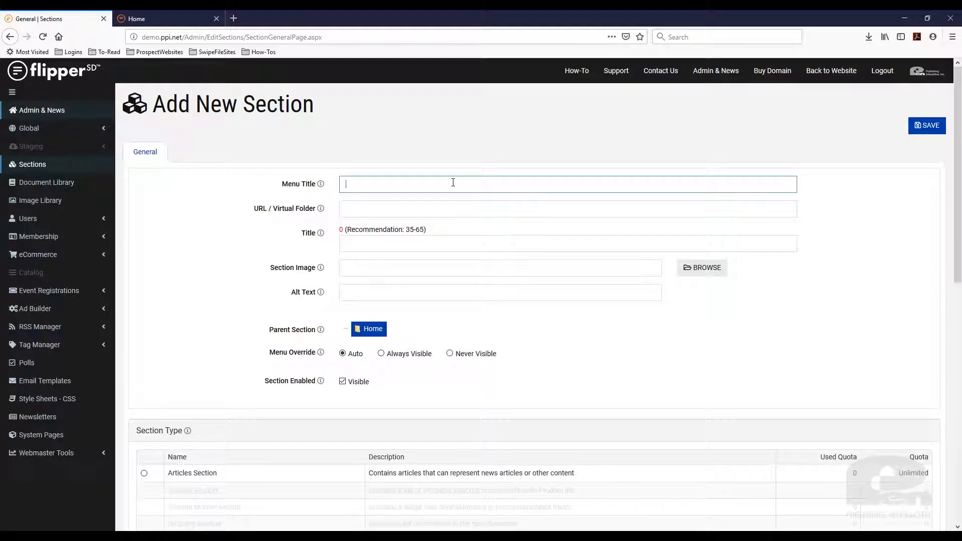
{"action": "type", "text": "Location"}
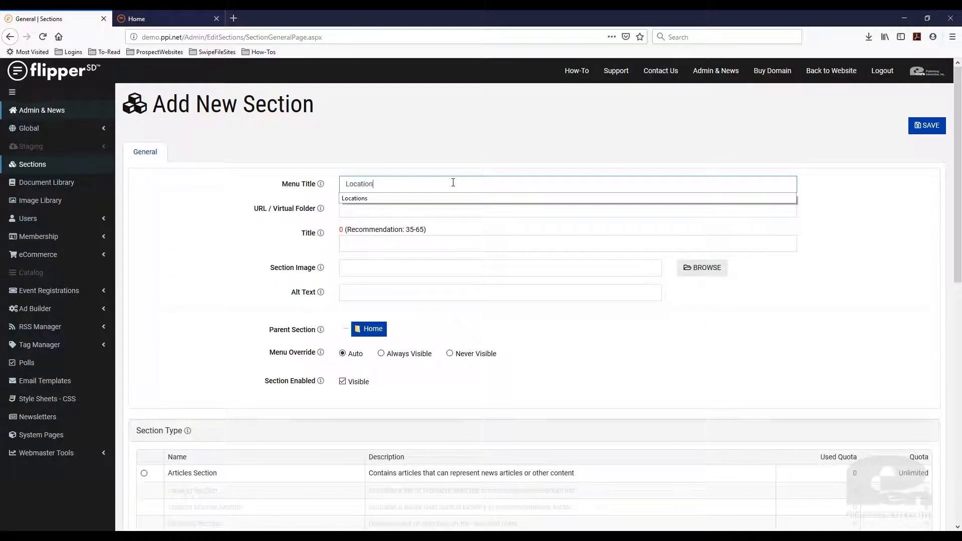
{"action": "type", "text": "s"}
{"action": "left_click", "coordinate": [409, 199]}
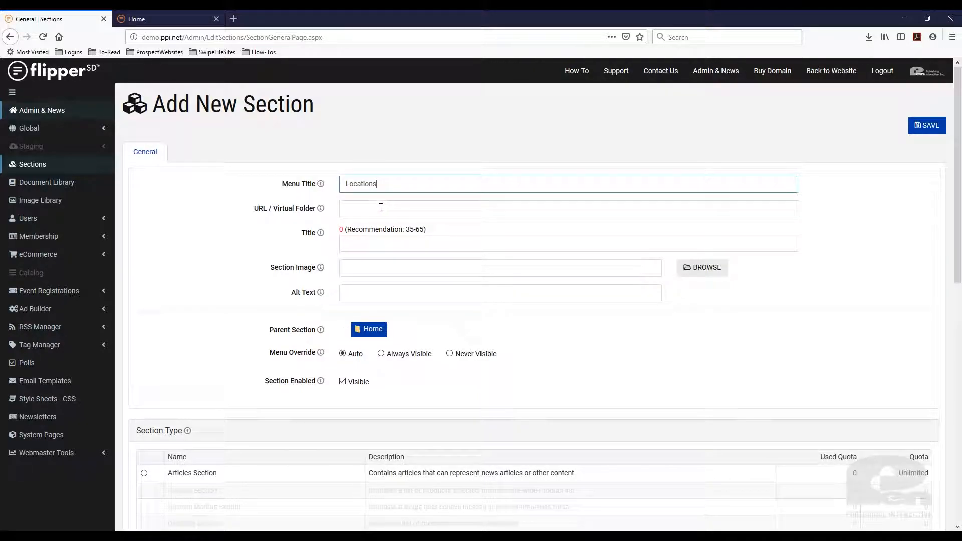
{"action": "left_click", "coordinate": [368, 213]}
{"action": "left_click", "coordinate": [304, 219]}
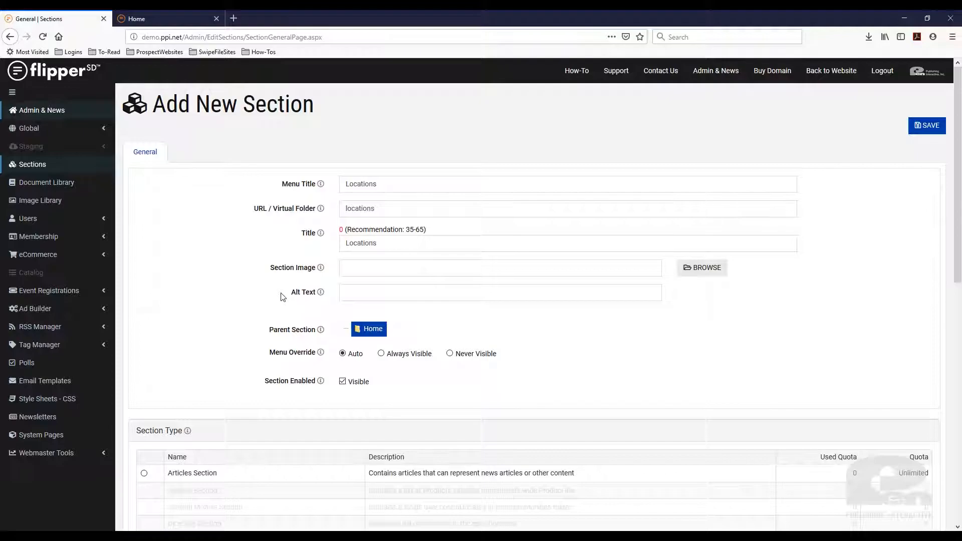
Set the Locations section's type to GeoMap Section and save it
{"action": "scroll", "coordinate": [377, 341], "scroll_direction": "down", "scroll_amount": 5}
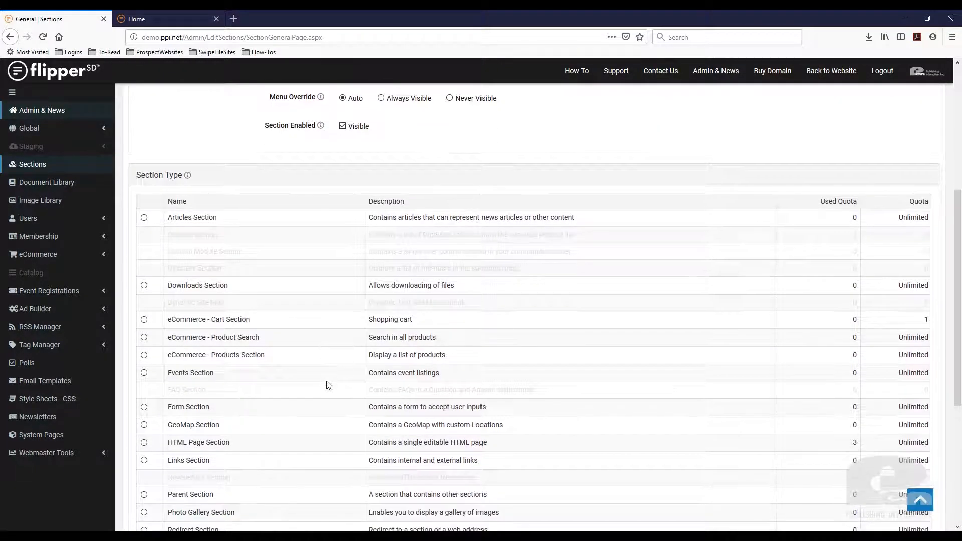
{"action": "scroll", "coordinate": [321, 383], "scroll_direction": "down", "scroll_amount": 1}
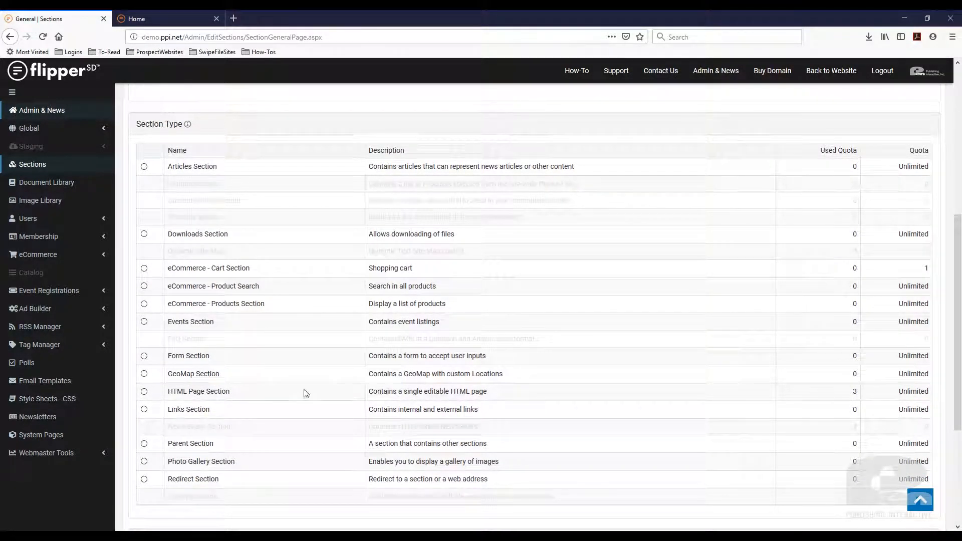
{"action": "left_click", "coordinate": [145, 375]}
{"action": "scroll", "coordinate": [384, 374], "scroll_direction": "down", "scroll_amount": 4}
{"action": "left_click", "coordinate": [520, 508]}
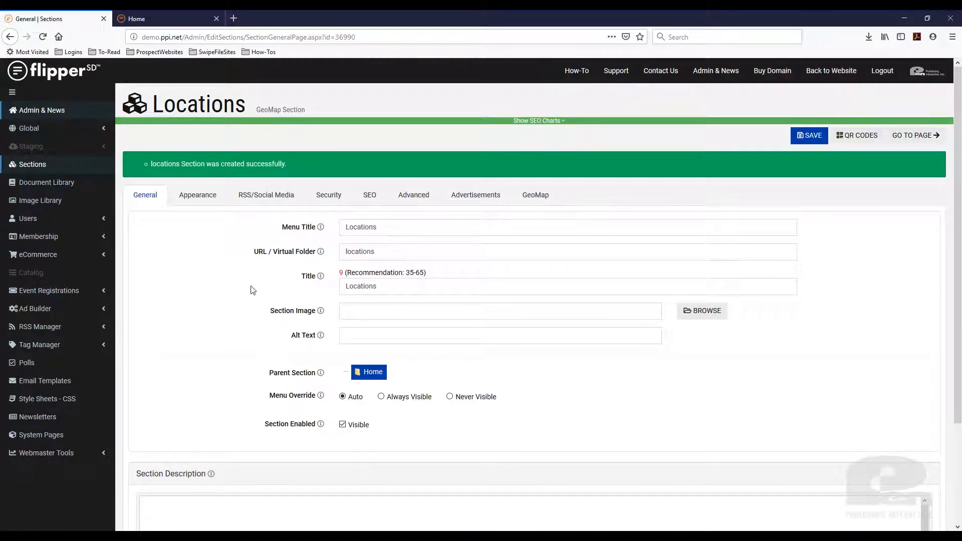
Return to the sections list and start a new section with the menu title Contact, keeping the matching URL and title
{"action": "left_click", "coordinate": [56, 166]}
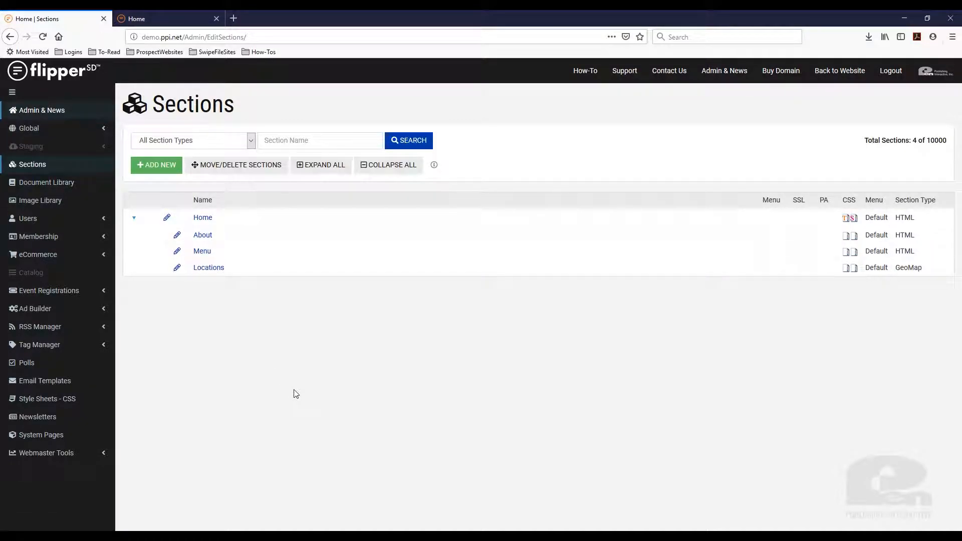
{"action": "left_click", "coordinate": [158, 172]}
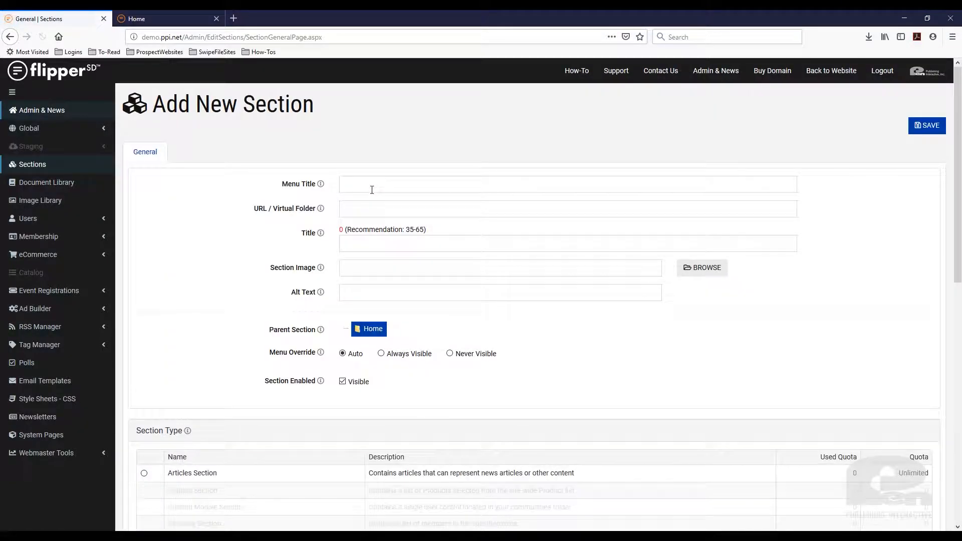
{"action": "left_click", "coordinate": [372, 189]}
{"action": "type", "text": "Contact"}
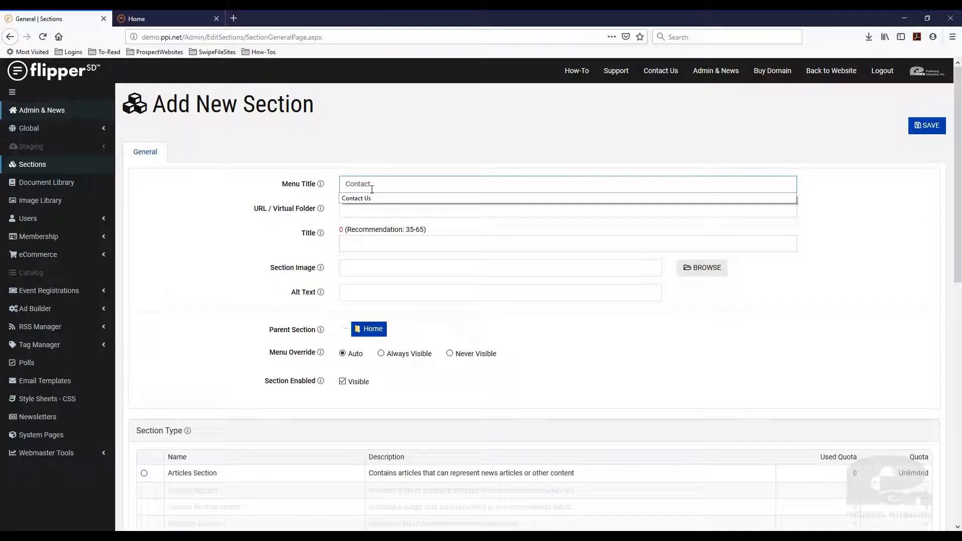
{"action": "left_click", "coordinate": [426, 230]}
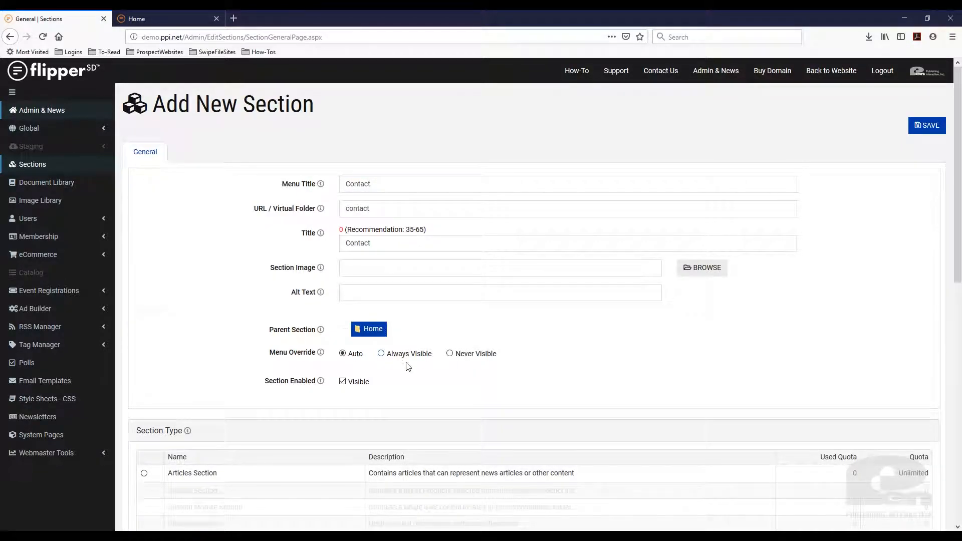
Set the Contact section's type to Form Section, save it and return to the sections list
{"action": "scroll", "coordinate": [322, 378], "scroll_direction": "down", "scroll_amount": 6}
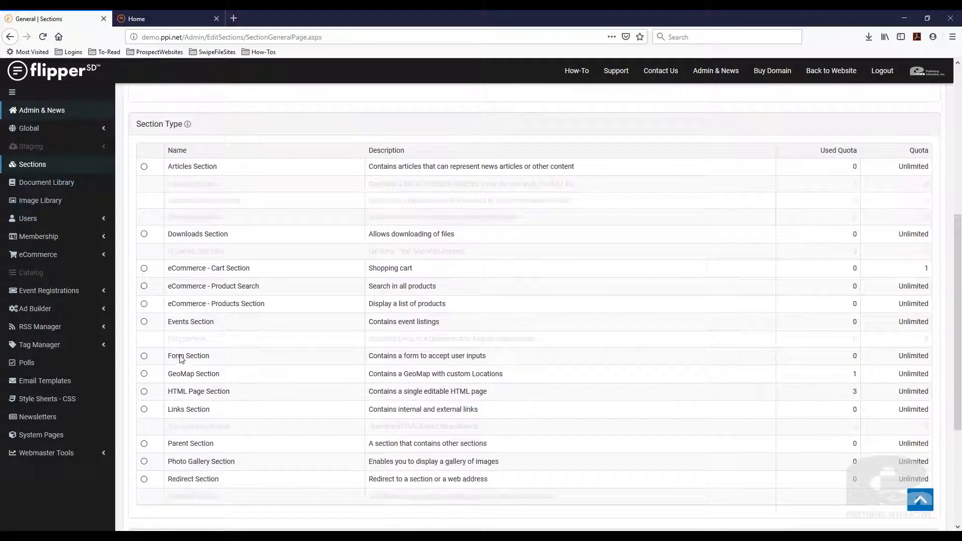
{"action": "left_click", "coordinate": [145, 356]}
{"action": "scroll", "coordinate": [434, 363], "scroll_direction": "down", "scroll_amount": 1}
{"action": "scroll", "coordinate": [434, 363], "scroll_direction": "down", "scroll_amount": 3}
{"action": "left_click", "coordinate": [534, 507]}
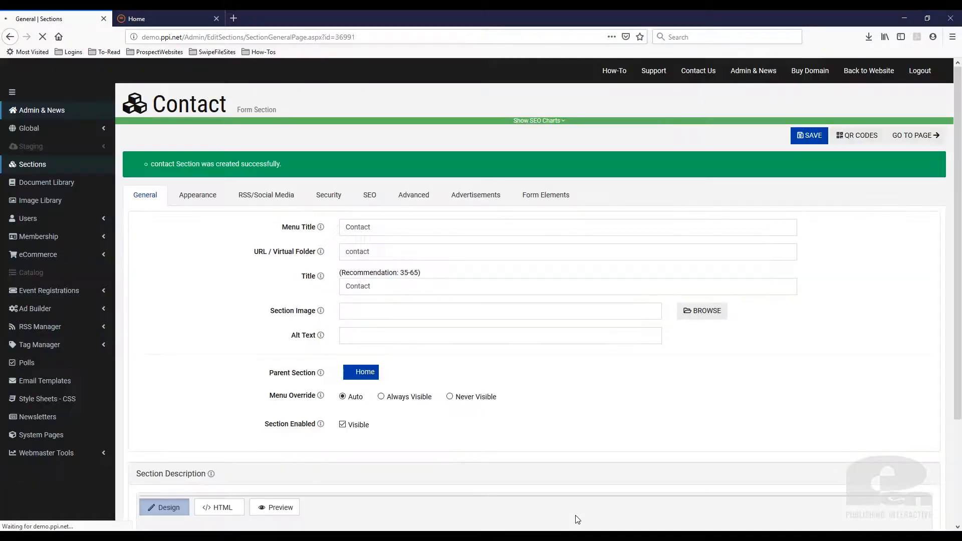
{"action": "left_click", "coordinate": [37, 165]}
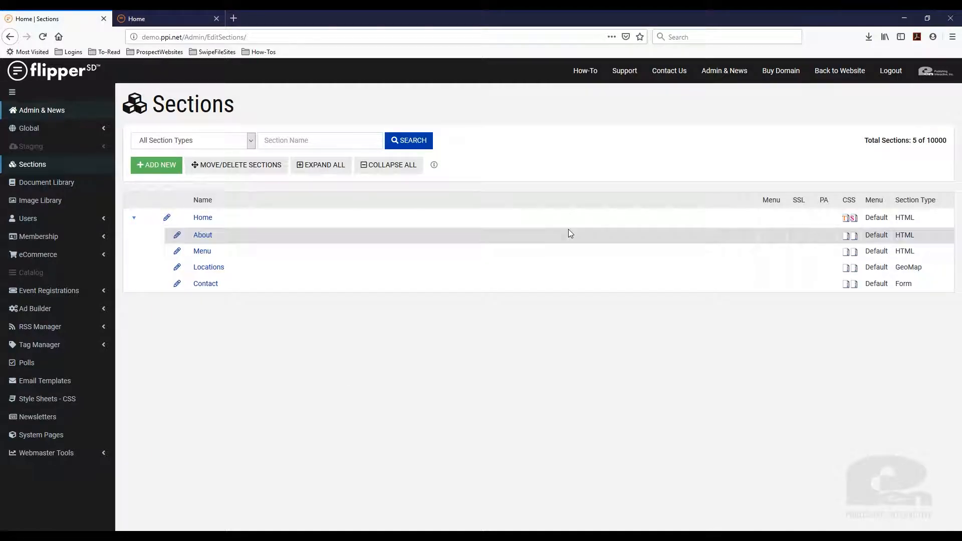
Switch to the public website's Home page and reload it, resending the page data
{"action": "left_click", "coordinate": [152, 19]}
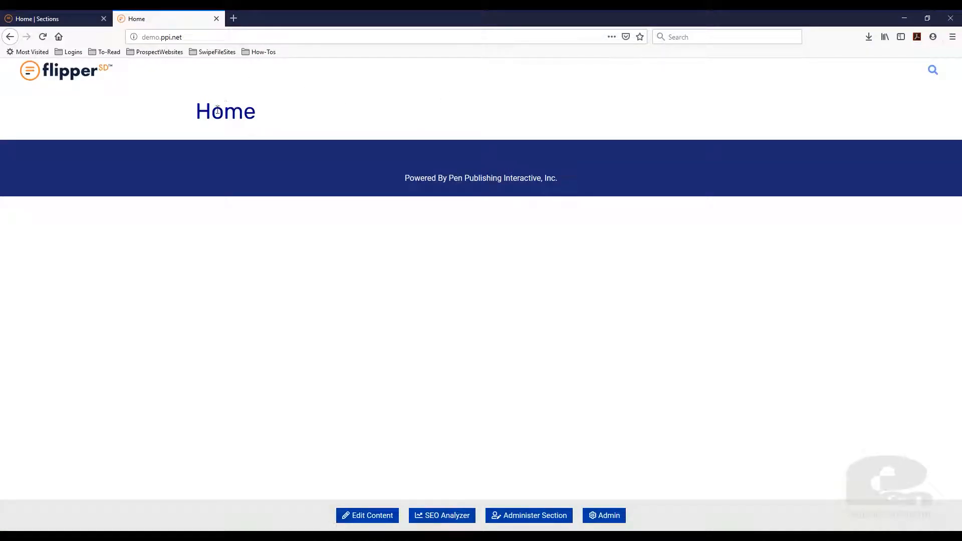
{"action": "left_click_drag", "start_coordinate": [206, 114], "coordinate": [284, 118]}
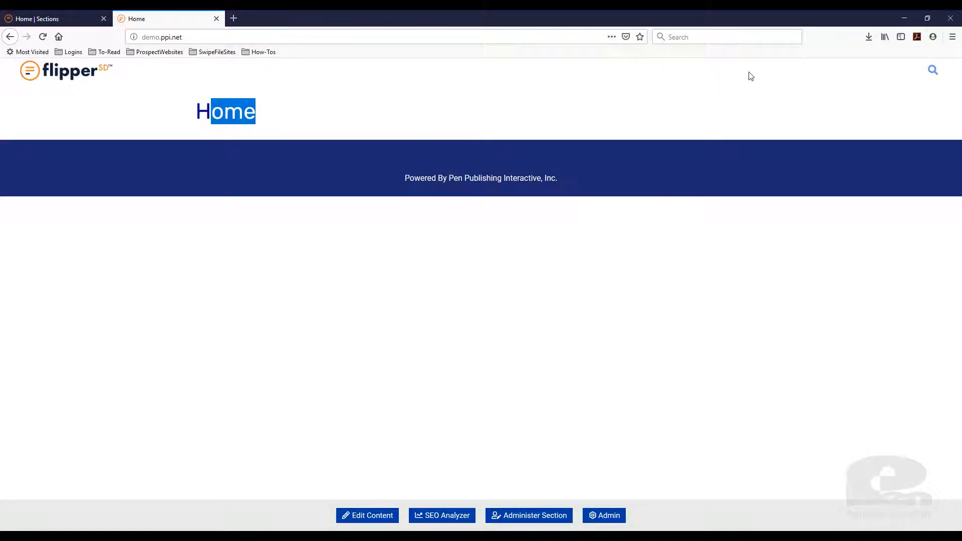
{"action": "left_click", "coordinate": [42, 36]}
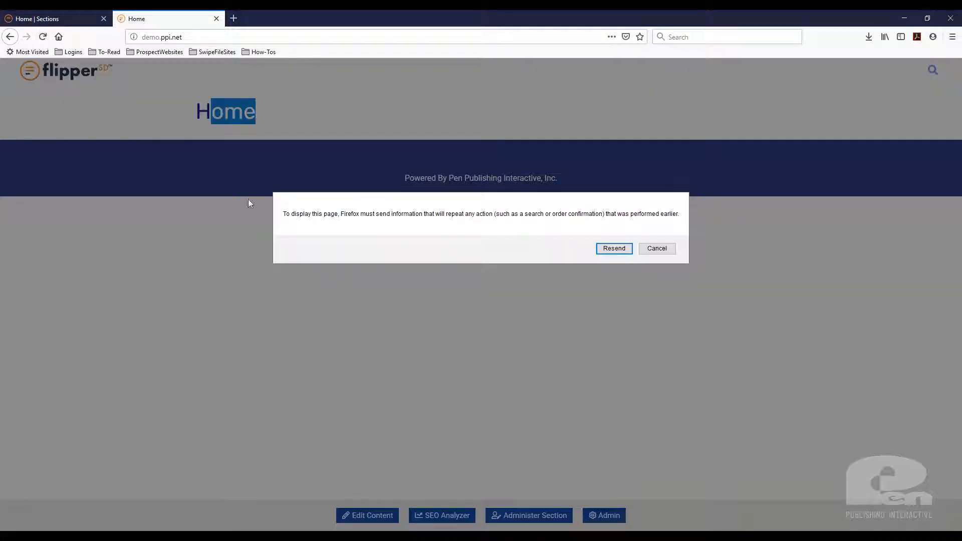
{"action": "left_click", "coordinate": [611, 249]}
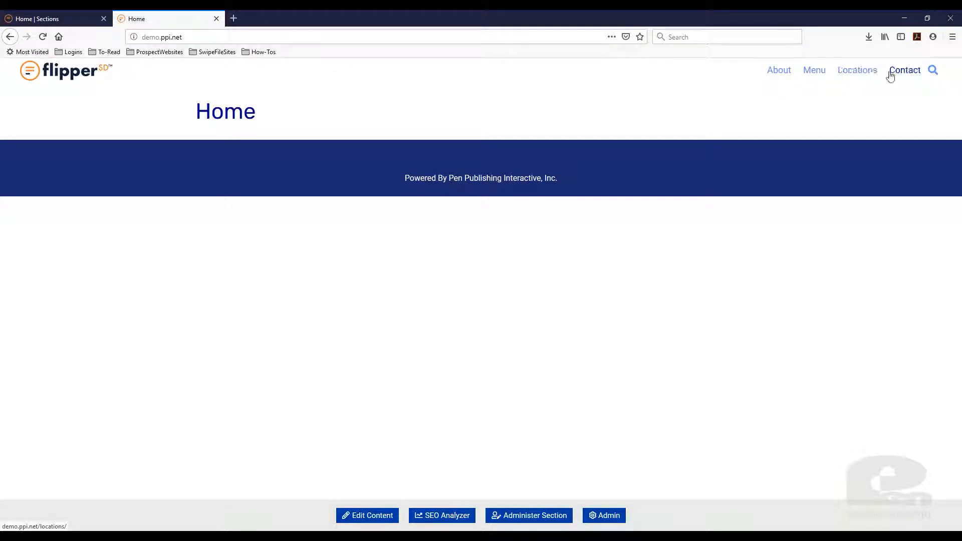
Check the About, Menu, Locations and Contact pages on the public site, then return to Home
{"action": "left_click", "coordinate": [786, 75]}
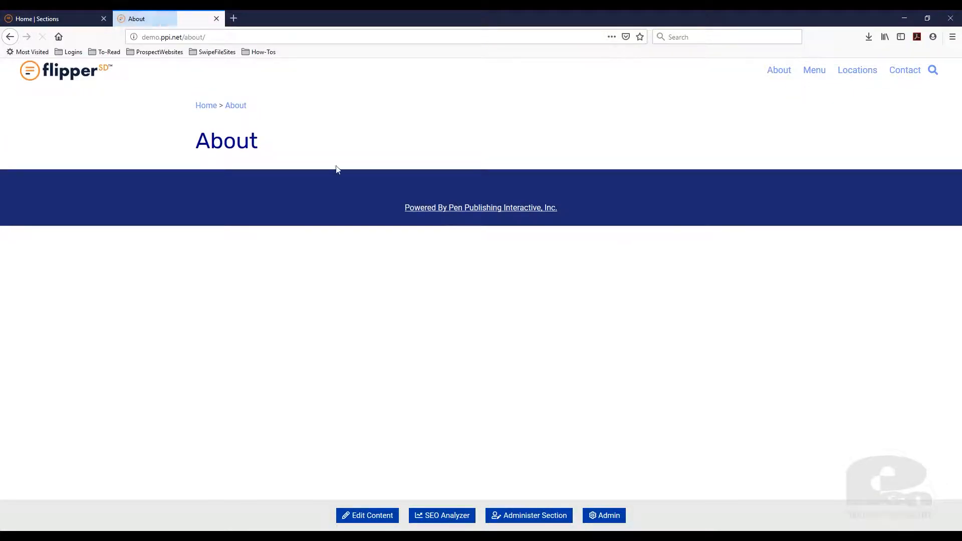
{"action": "left_click", "coordinate": [822, 73]}
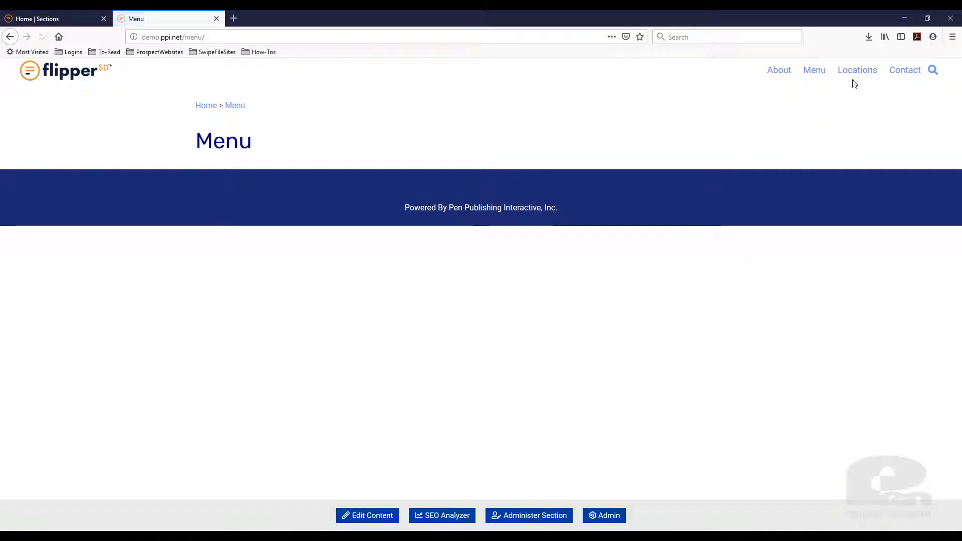
{"action": "left_click", "coordinate": [825, 73]}
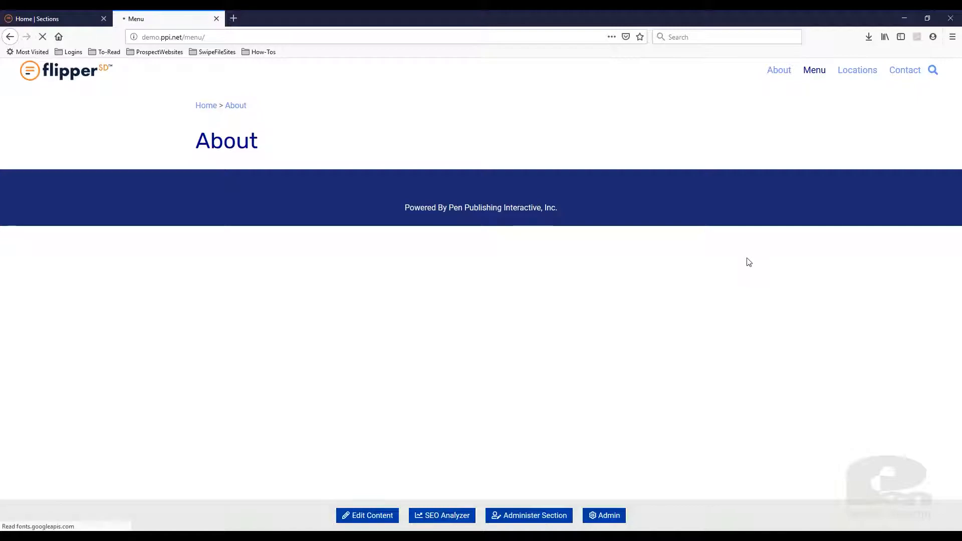
{"action": "left_click", "coordinate": [858, 73]}
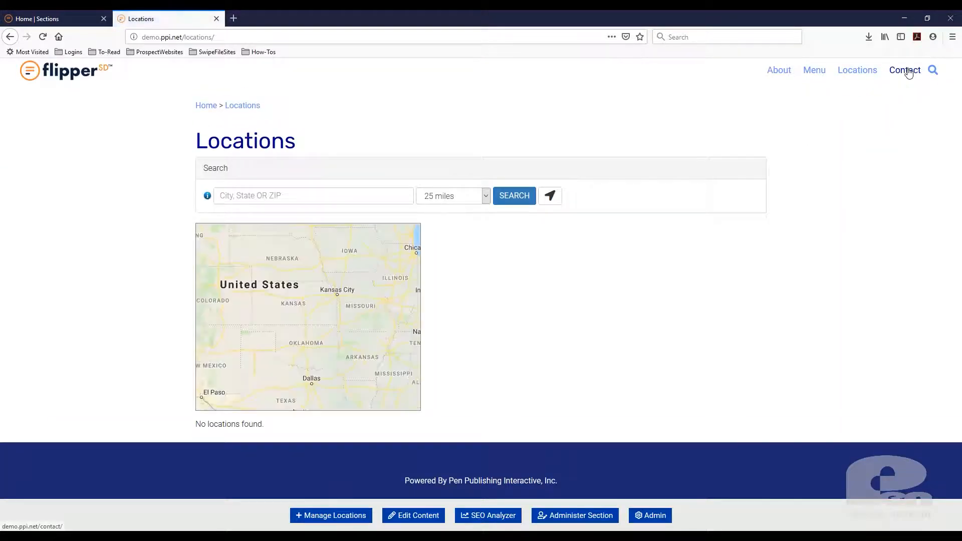
{"action": "left_click", "coordinate": [908, 72]}
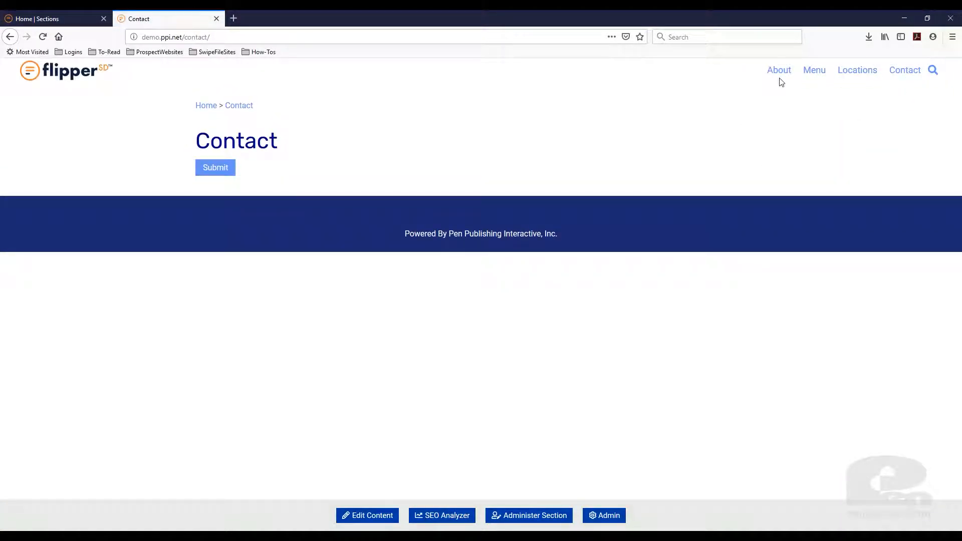
{"action": "left_click", "coordinate": [207, 106]}
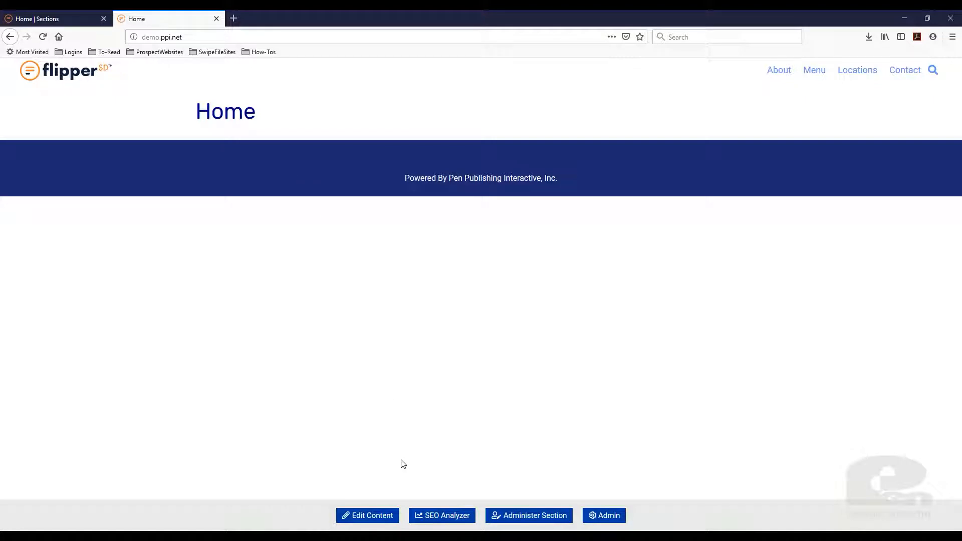
Start editing the Home page's content and place the cursor in the HTML Content area
{"action": "left_click", "coordinate": [375, 516]}
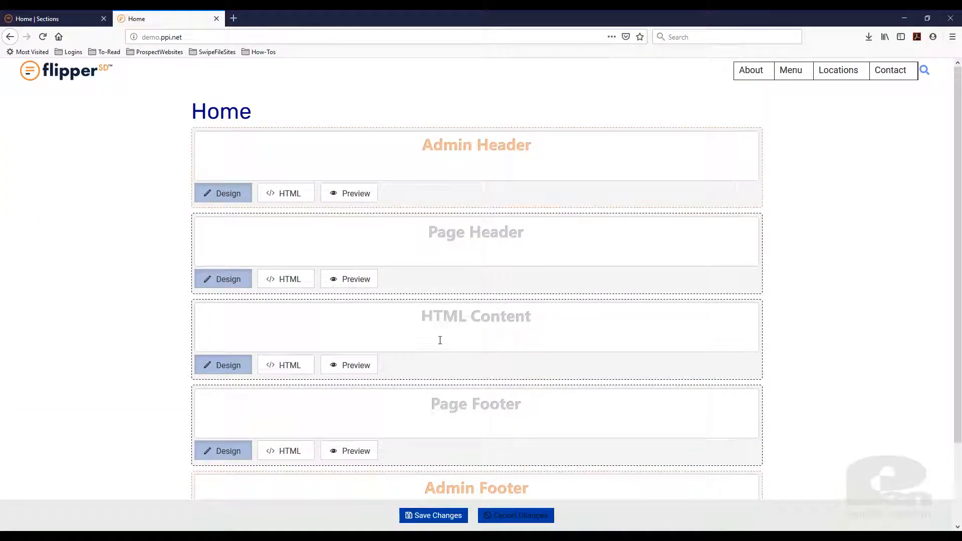
{"action": "left_click", "coordinate": [454, 323]}
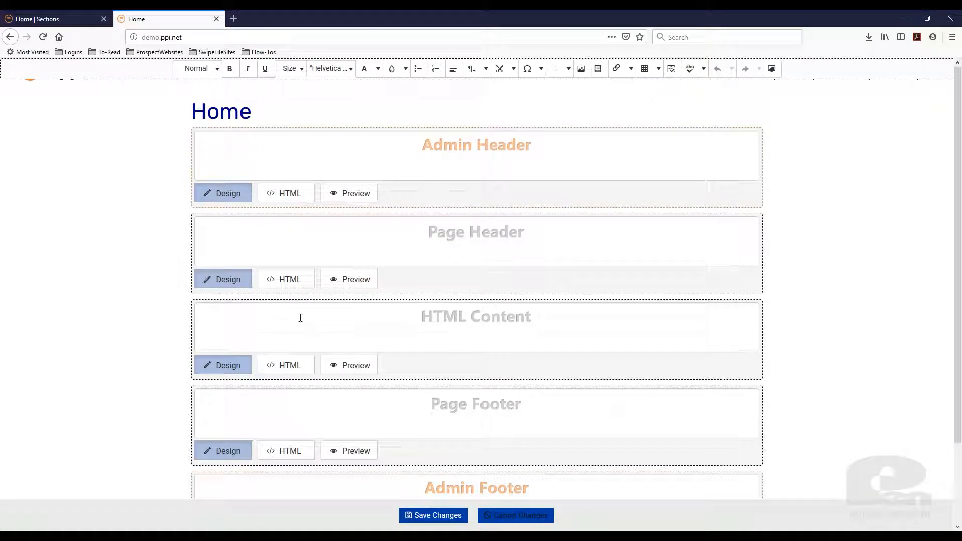
{"action": "left_click", "coordinate": [353, 247]}
{"action": "left_click", "coordinate": [341, 177]}
{"action": "left_click", "coordinate": [339, 253]}
{"action": "left_click", "coordinate": [360, 318]}
Add CoffeeShop-FeaturedImage.jpg as a new image in the Image Manager
{"action": "left_click", "coordinate": [581, 69]}
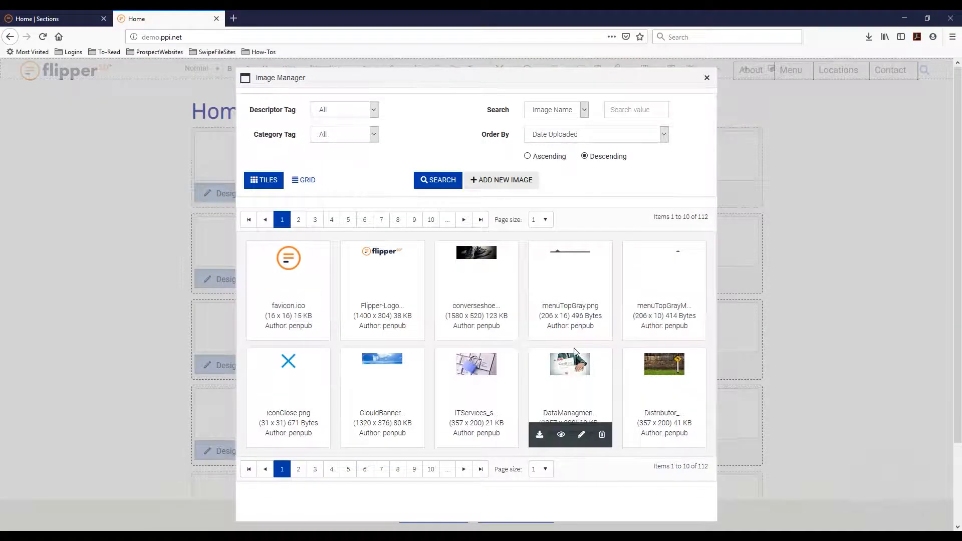
{"action": "left_click", "coordinate": [706, 80]}
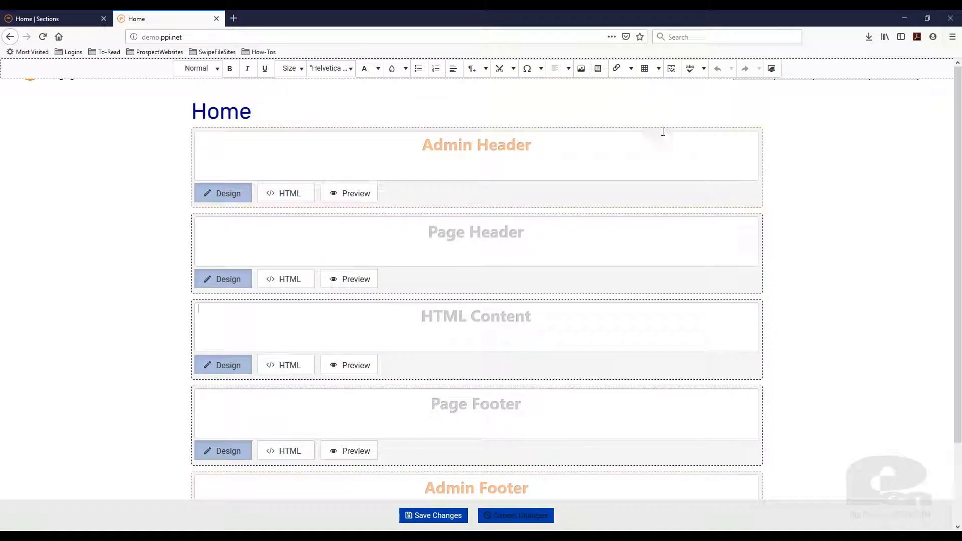
{"action": "left_click", "coordinate": [580, 71]}
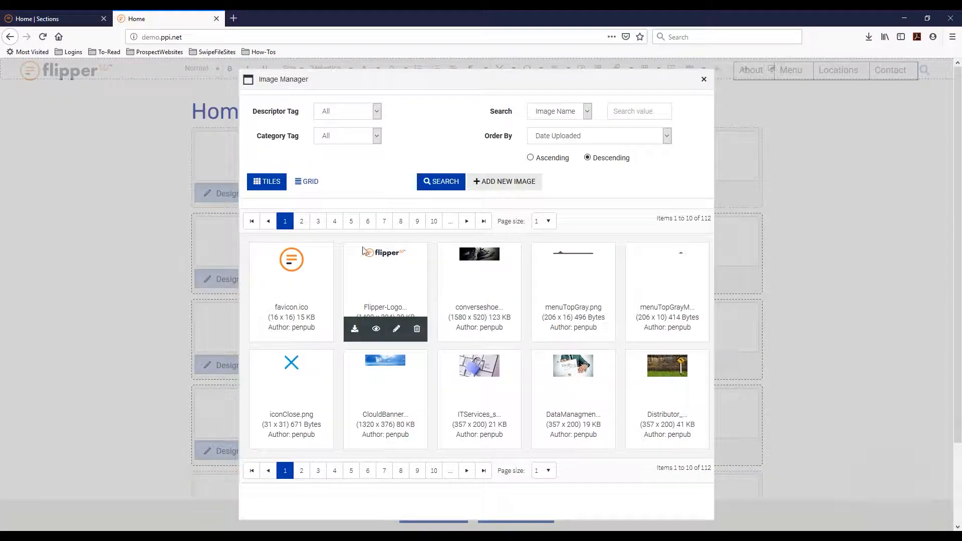
{"action": "left_click", "coordinate": [510, 182]}
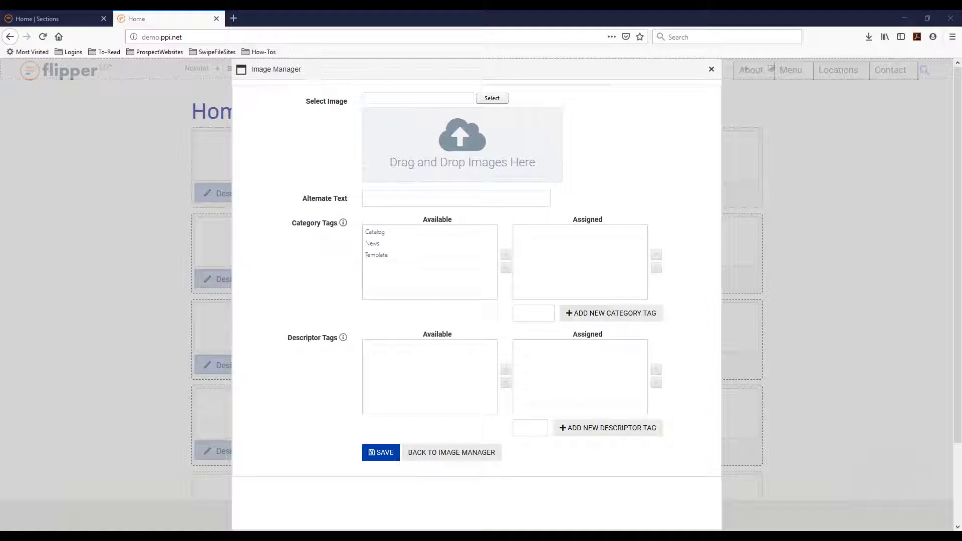
{"action": "left_click_drag", "start_coordinate": [616, 172], "coordinate": [458, 151]}
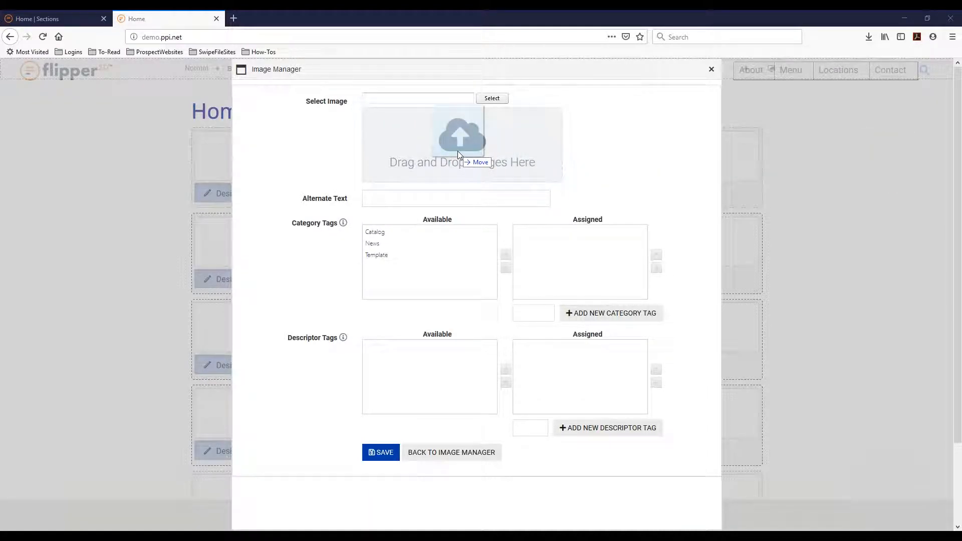
{"action": "left_click_drag", "start_coordinate": [458, 151], "coordinate": [458, 151]}
{"action": "left_click_drag", "start_coordinate": [370, 98], "coordinate": [450, 99]}
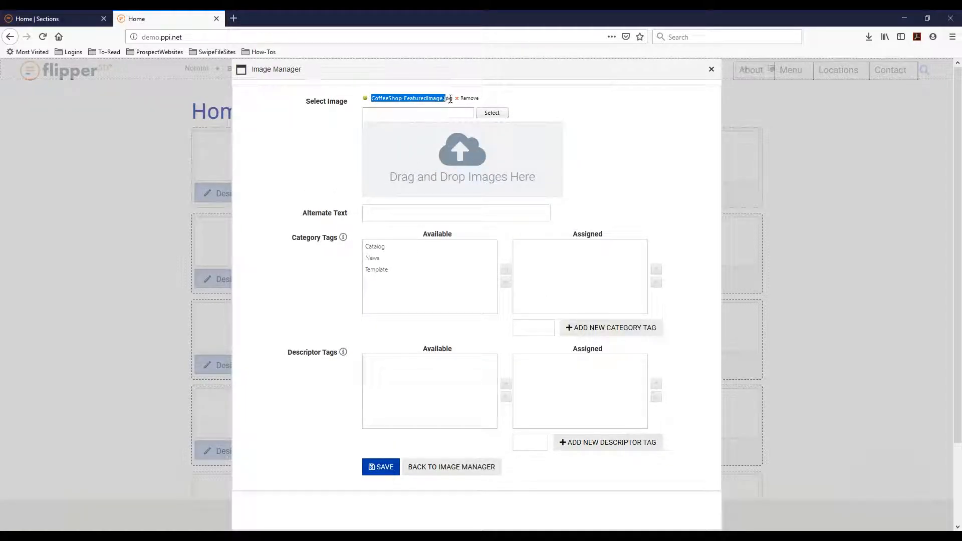
Set the image's alternate text to Coffee Shop Featured Image and add a new category tag, Featured Image
{"action": "left_click", "coordinate": [426, 214]}
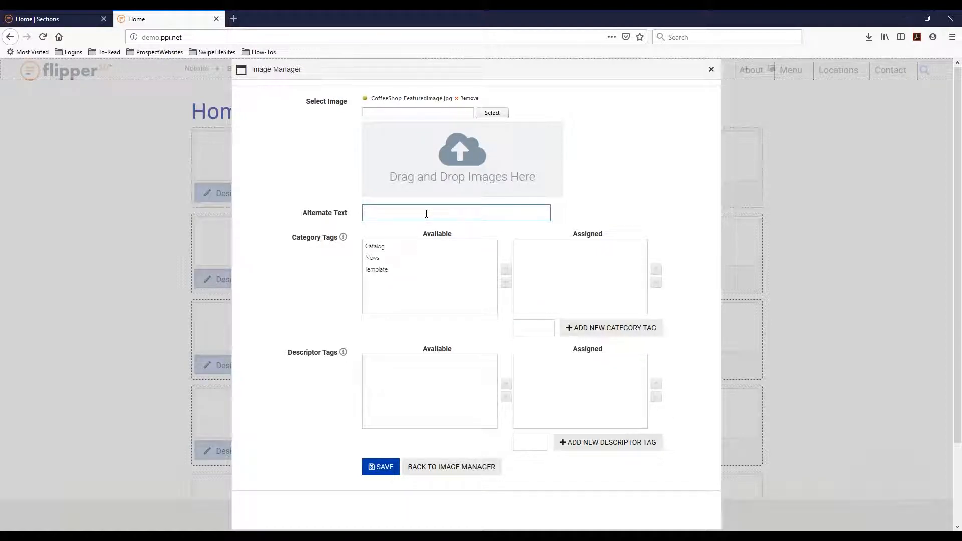
{"action": "type", "text": "Coffee Shop Featured Image"}
{"action": "left_click", "coordinate": [525, 327]}
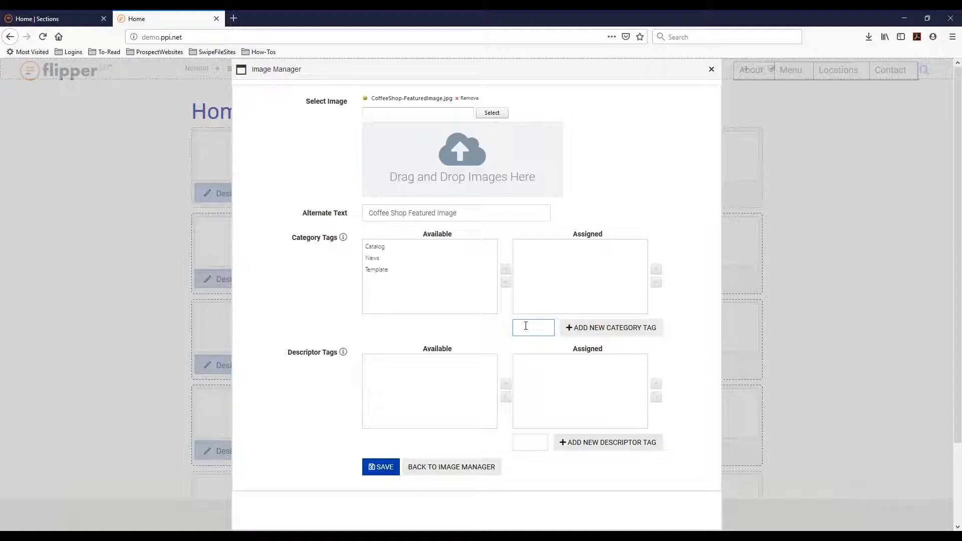
{"action": "type", "text": "Featured Image"}
{"action": "left_click", "coordinate": [640, 332]}
Add a new descriptor tag, Coffee, and save the image
{"action": "left_click", "coordinate": [533, 441]}
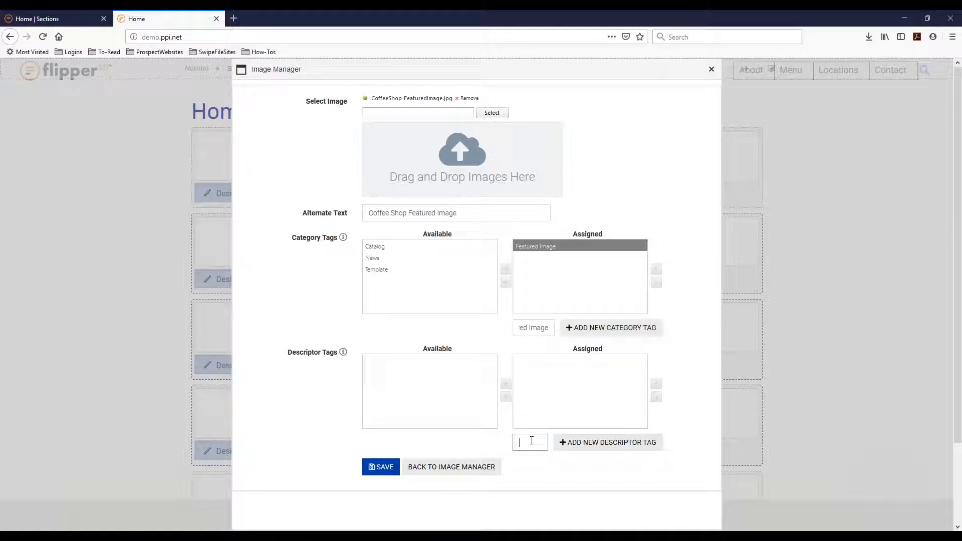
{"action": "type", "text": "Coffee"}
{"action": "left_click", "coordinate": [634, 443]}
{"action": "left_click", "coordinate": [384, 467]}
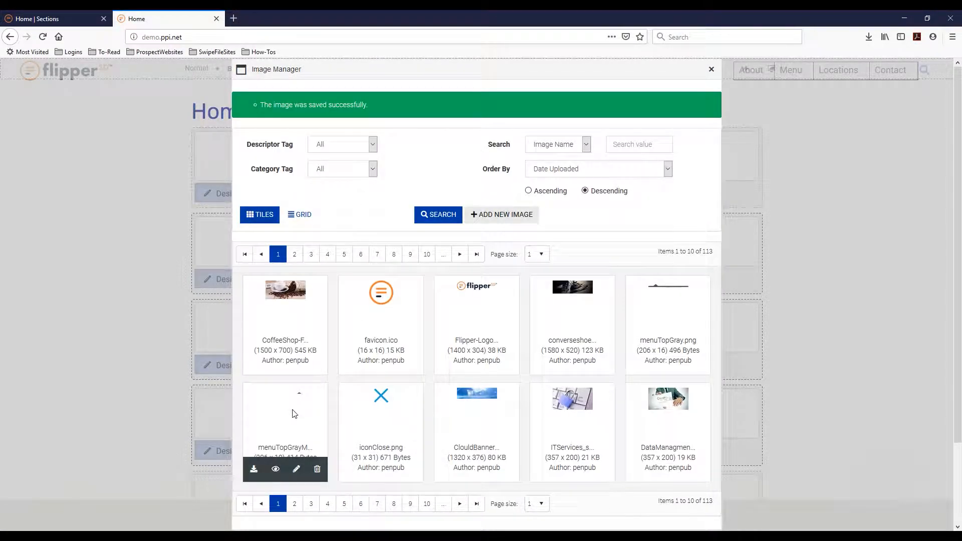
Insert the uploaded coffee shop image into the Home page's HTML Content area
{"action": "mouse_move", "coordinate": [303, 323]}
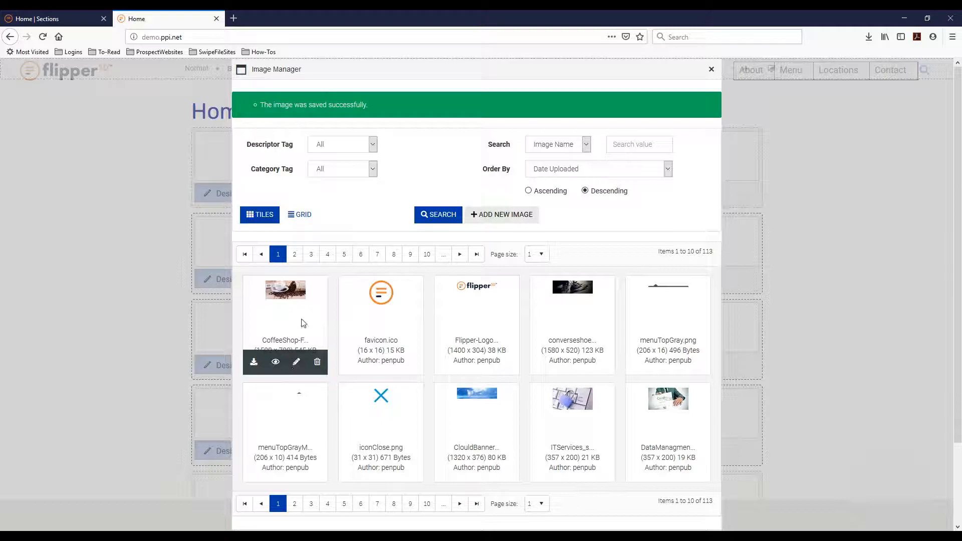
{"action": "left_click", "coordinate": [254, 362]}
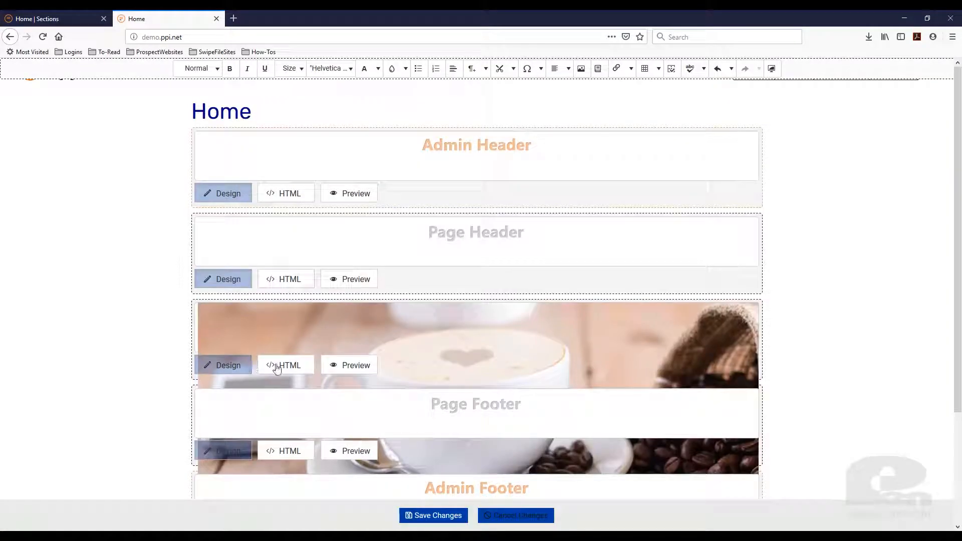
{"action": "scroll", "coordinate": [441, 349], "scroll_direction": "down", "scroll_amount": 5}
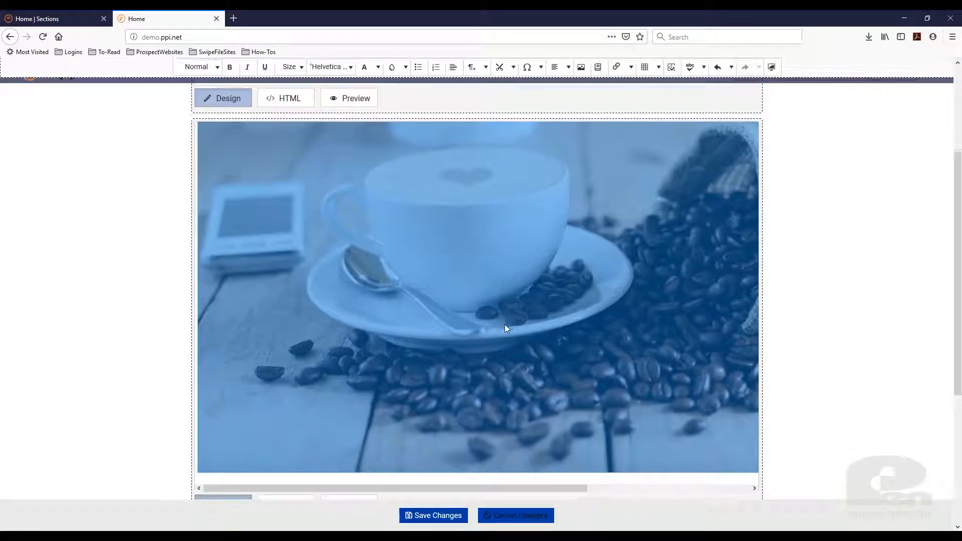
{"action": "scroll", "coordinate": [489, 302], "scroll_direction": "up", "scroll_amount": 1}
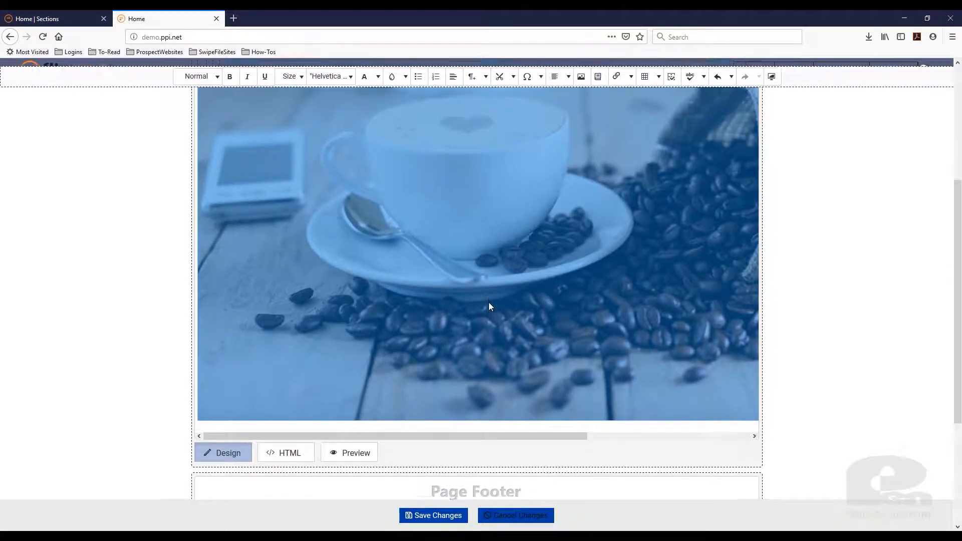
Add class="img-responsive" to the coffee shop image's img tag in the HTML source of the content area
{"action": "left_click", "coordinate": [293, 462]}
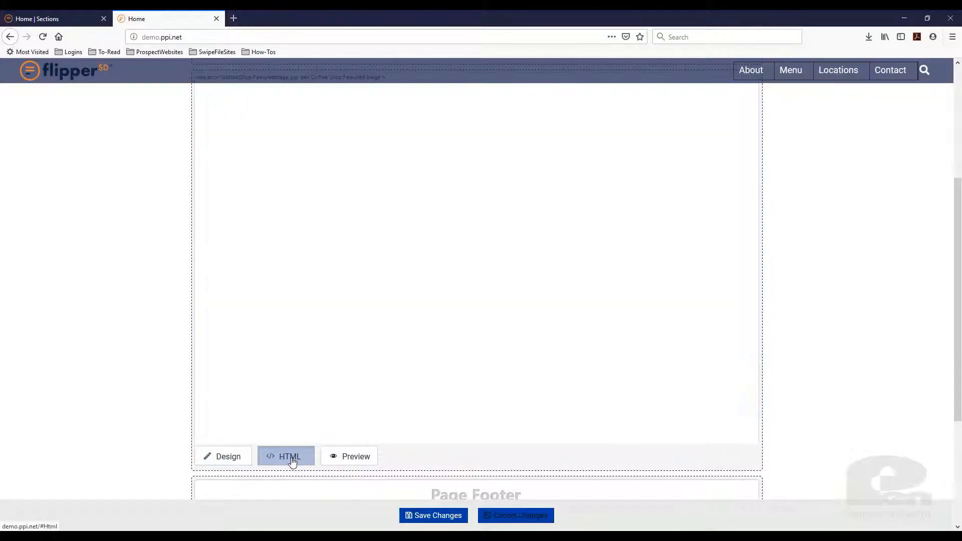
{"action": "left_click", "coordinate": [207, 307]}
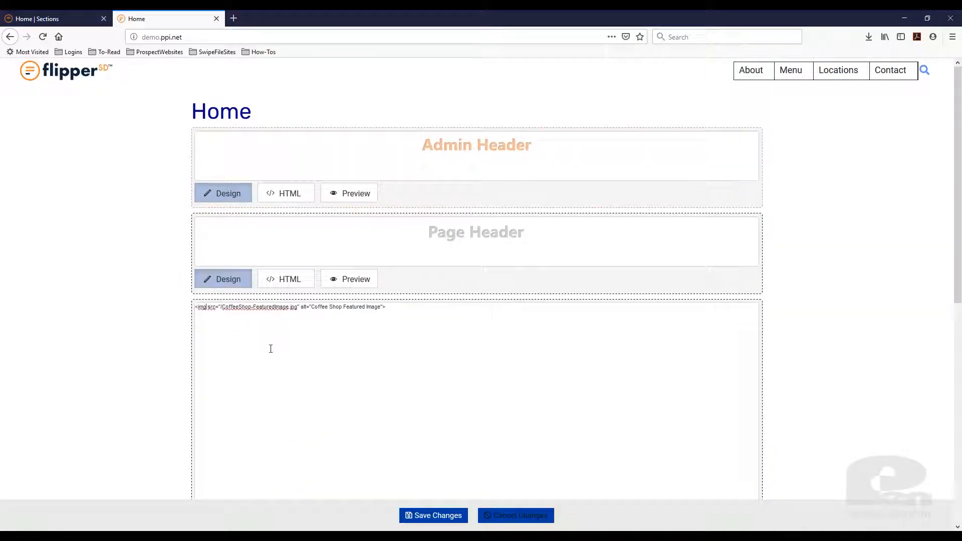
{"action": "type", "text": "class="}
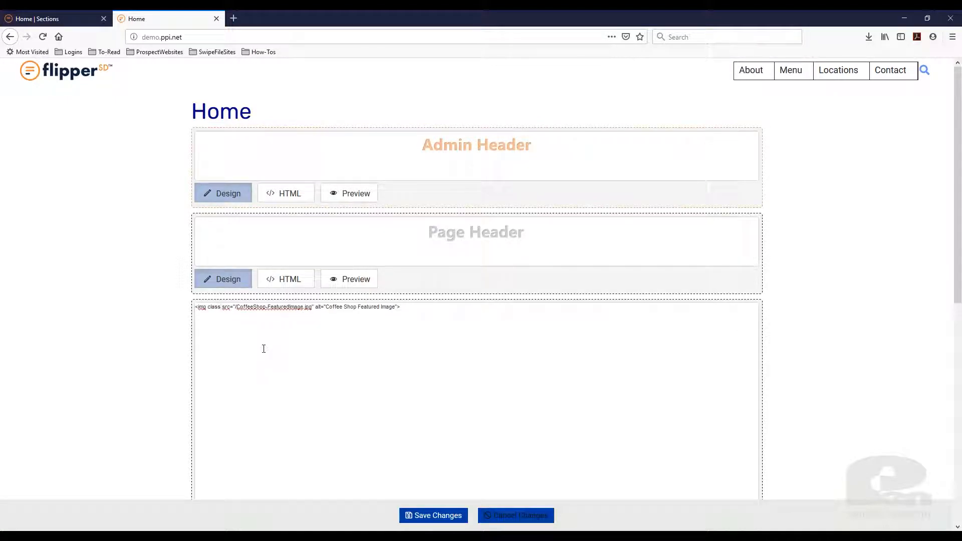
{"action": "type", "text": "\"\""}
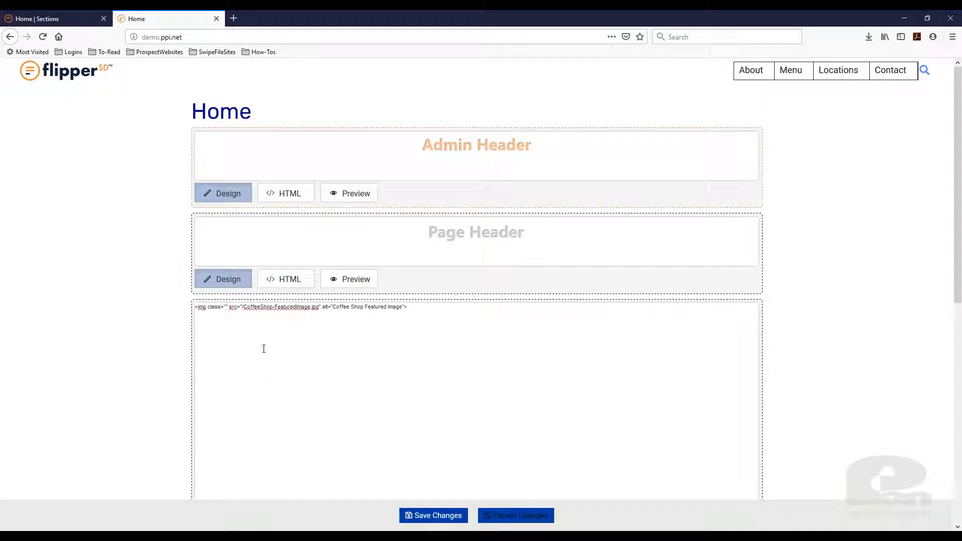
{"action": "type", "text": "img-respo"}
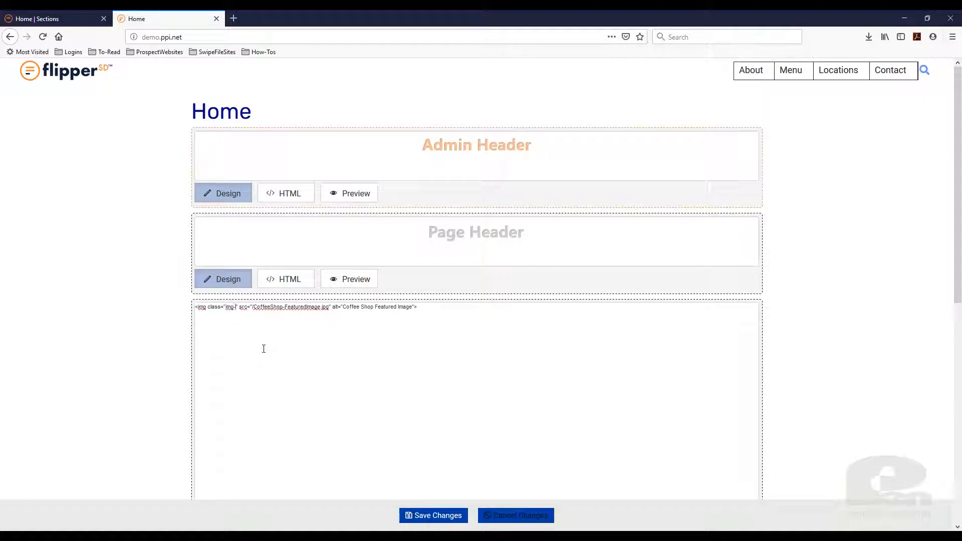
{"action": "type", "text": "nsive"}
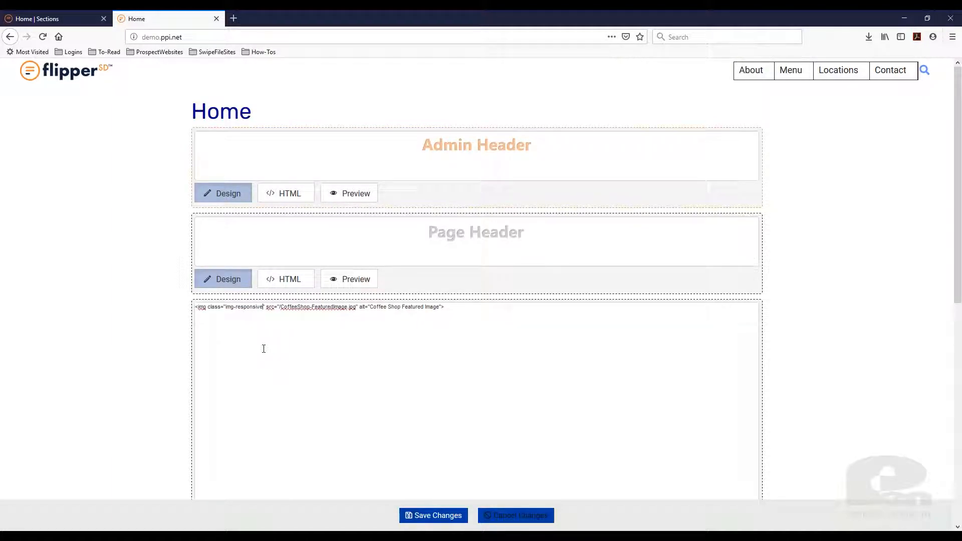
Return the HTML Content area to its design view and save the Home page changes
{"action": "scroll", "coordinate": [285, 369], "scroll_direction": "down", "scroll_amount": 10}
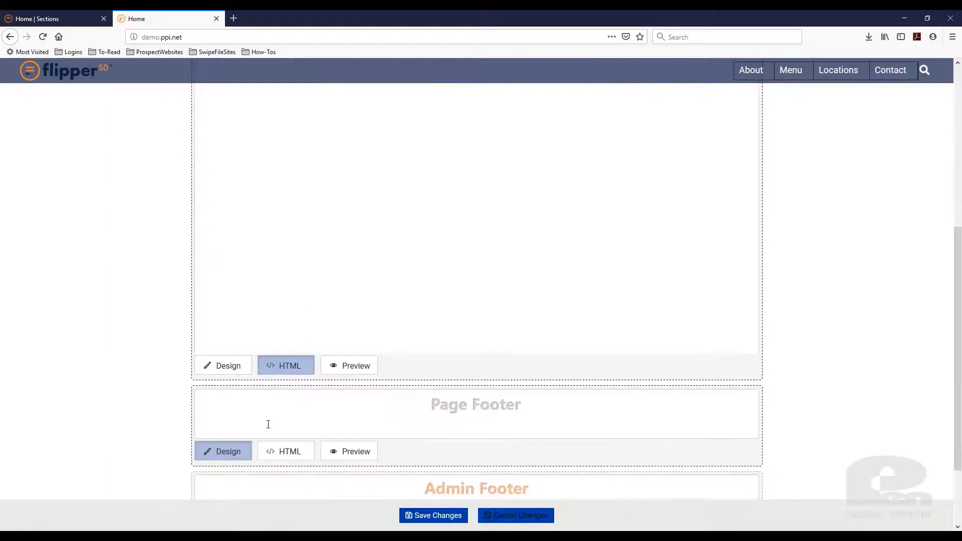
{"action": "left_click", "coordinate": [236, 357]}
{"action": "scroll", "coordinate": [534, 363], "scroll_direction": "up", "scroll_amount": 2}
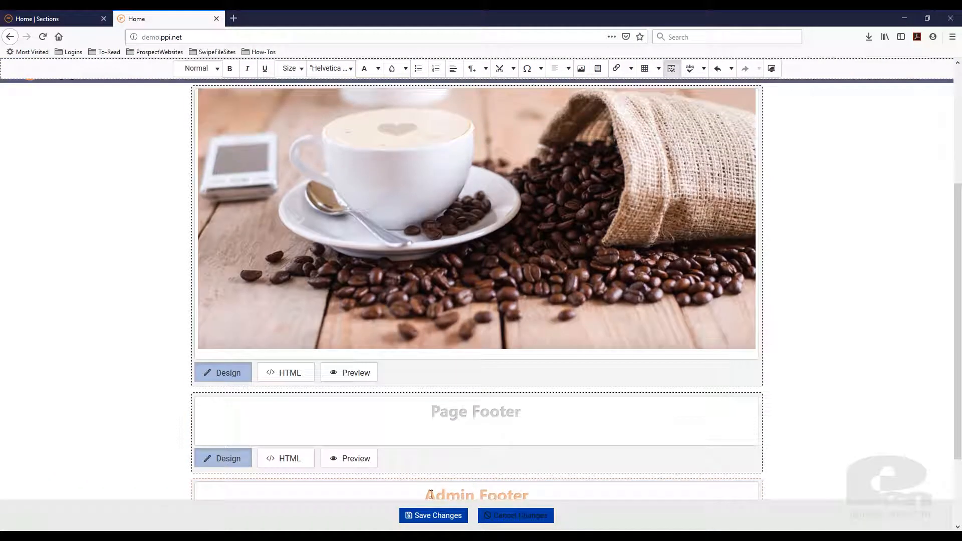
{"action": "left_click", "coordinate": [449, 521]}
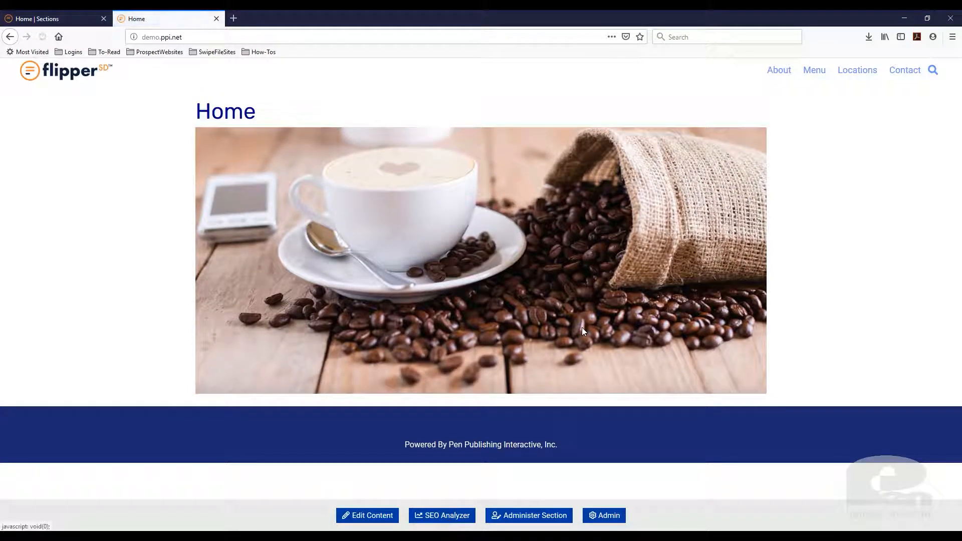
Check how the Home page's coffee image scales in a narrow browser window, and return the window to full size
{"action": "left_click", "coordinate": [927, 18]}
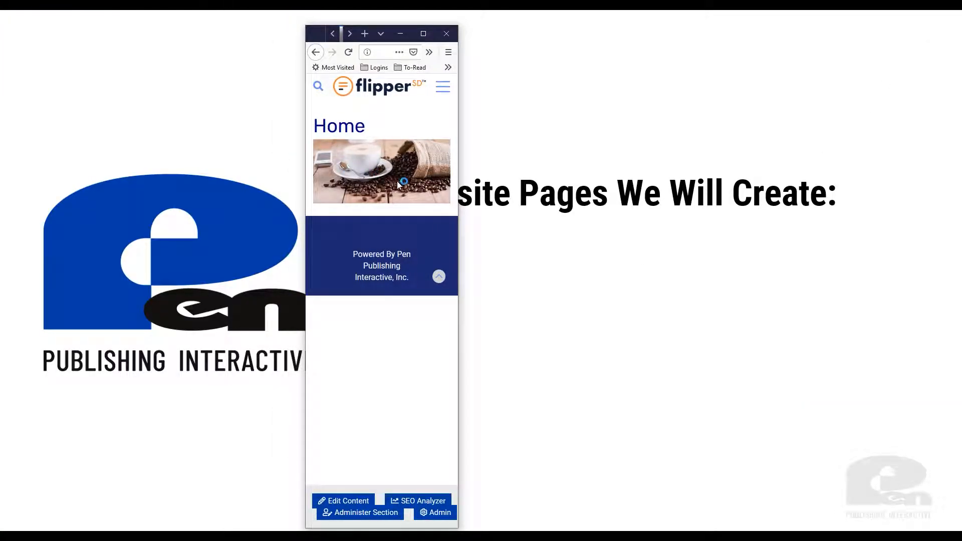
{"action": "left_click", "coordinate": [423, 35]}
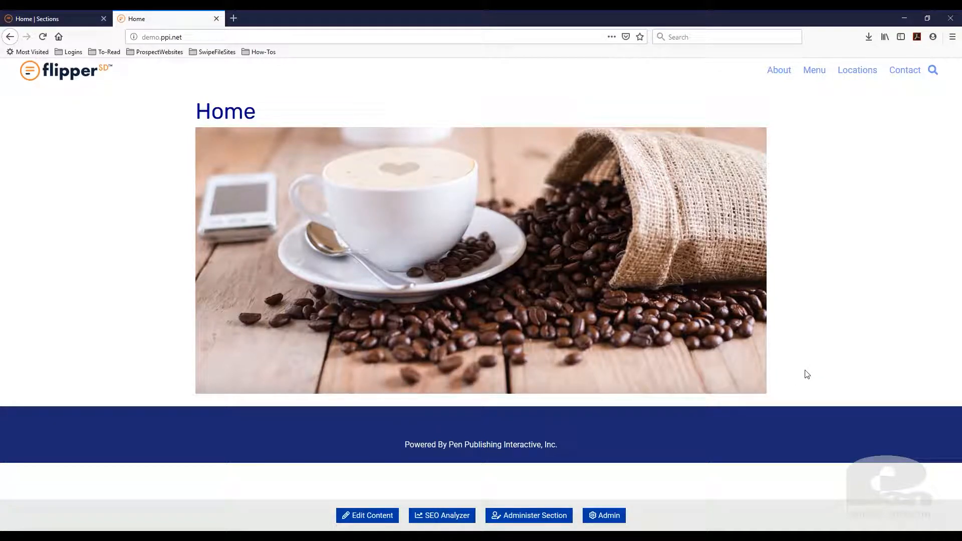
Add "The Best Coffee in Town", a Lorem ipsum paragraph and a visit-us address line below the coffee image in the Home page's content
{"action": "left_click", "coordinate": [360, 518]}
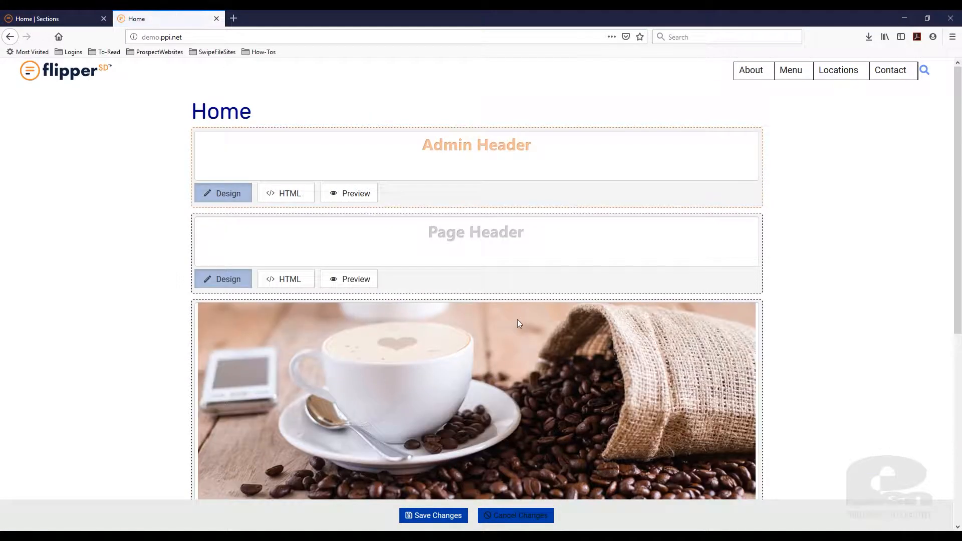
{"action": "scroll", "coordinate": [517, 321], "scroll_direction": "down", "scroll_amount": 5}
{"action": "left_click", "coordinate": [476, 339]}
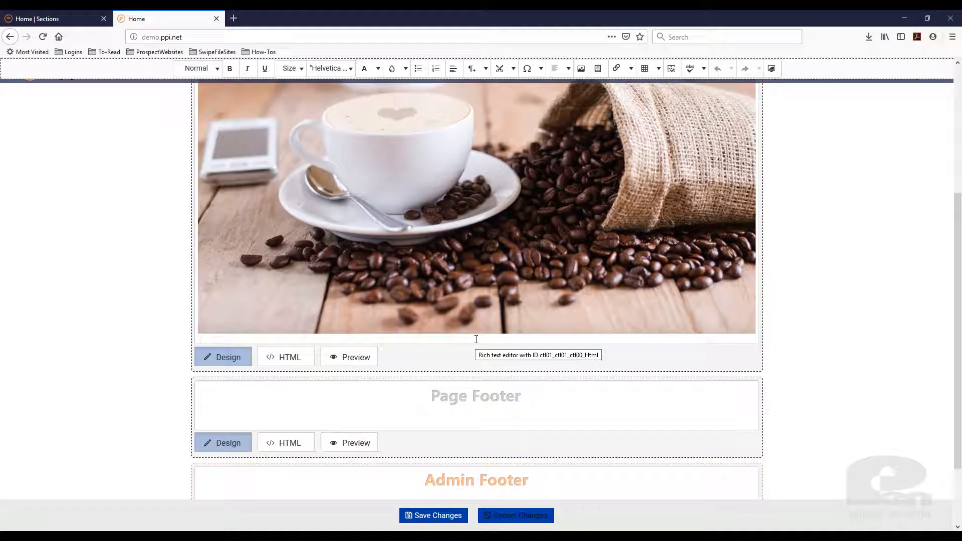
{"action": "key", "text": "Return"}
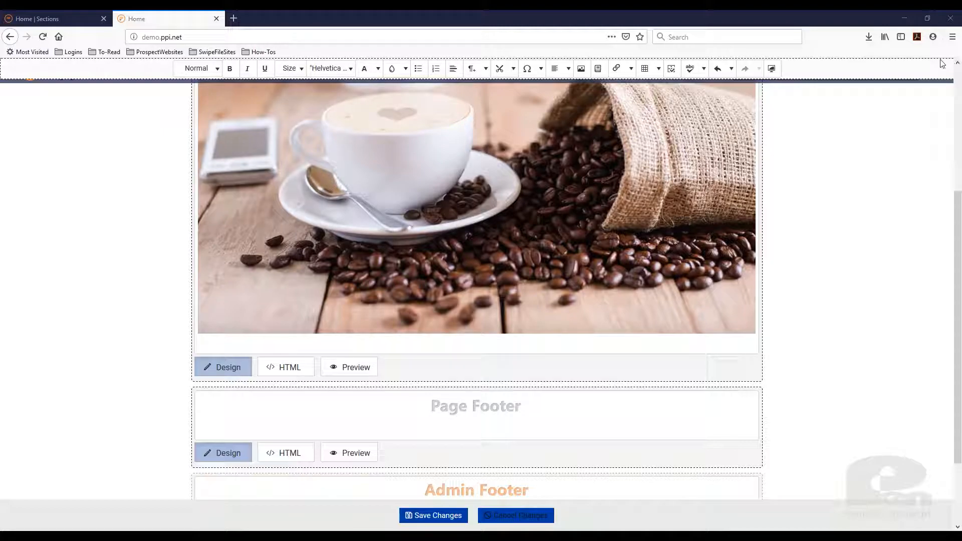
{"action": "type", "text": "The Best Coffee in Town  Lorem ipsum dolor sit amet, consectetur adipiscing elit. Fusce consectetur laoreet lorem nec pulvinar. Maecenas hendrerit, turpis sit amet gravida pellentesque, tellus nunc rutrum massa, sit amet ultrices felis urna sit amet mi. Aliquam nulla quam, cursus faucibus nunc eget, pulvinar varius ligula. Nam interdum ultrices fringilla. Ut et feugiat eros. Duis rhoncus enim sit amet venenatis commodo. Mauris bibendum augue augue, vitae aliquam lectus placerat id. Fusce sollicitudin magna sed libero blandit, mattis blandit neque placerat. Maecenas in efficitur enim. Aenean dignissim luctus leo, sit amet placerat ante porta vitae. Integer commodo diam dolor, vitae eleifend elit hendrerit id. Aliquam erat volutpat. Integer fringilla orci eget nunc dapibus cursus. Etiam a tellus eleifend, volutpat tellus sit amet, vestibulum orci. Nullam dapibus dolor a nulla vulputate laoreet.  Visit Us at 123 Street, Nice City, USA"}
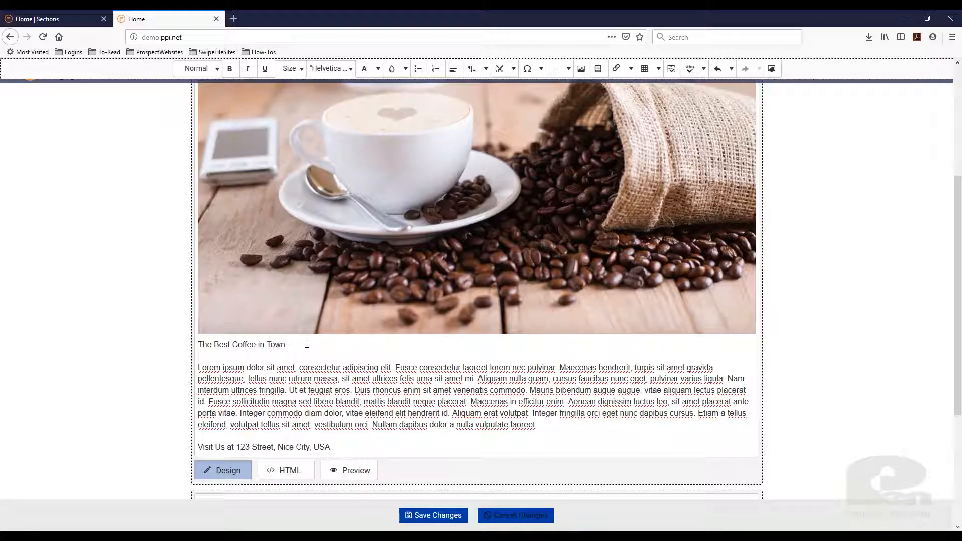
Format "The Best Coffee in Town" as a centered Heading 1 and remove the blank line beneath it
{"action": "left_click_drag", "start_coordinate": [307, 345], "coordinate": [185, 349]}
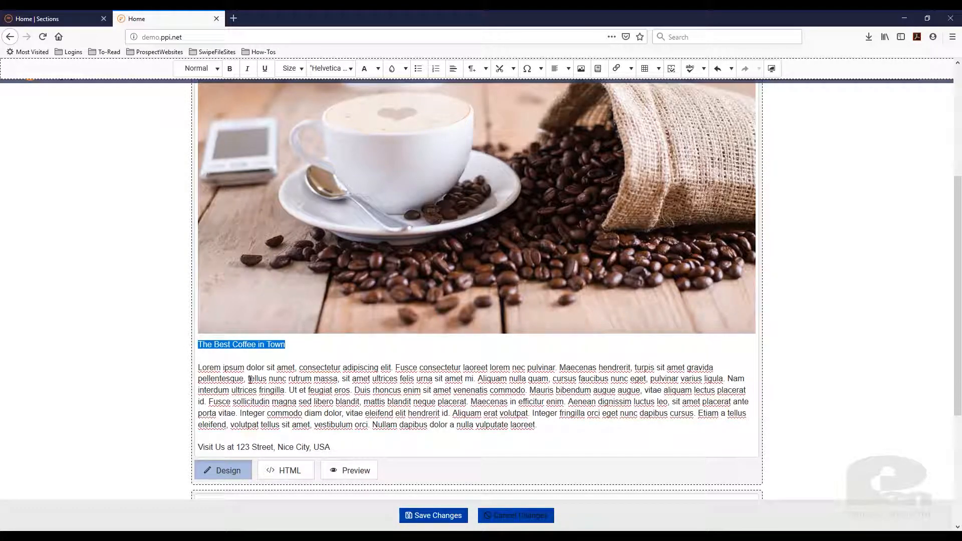
{"action": "left_click", "coordinate": [218, 70]}
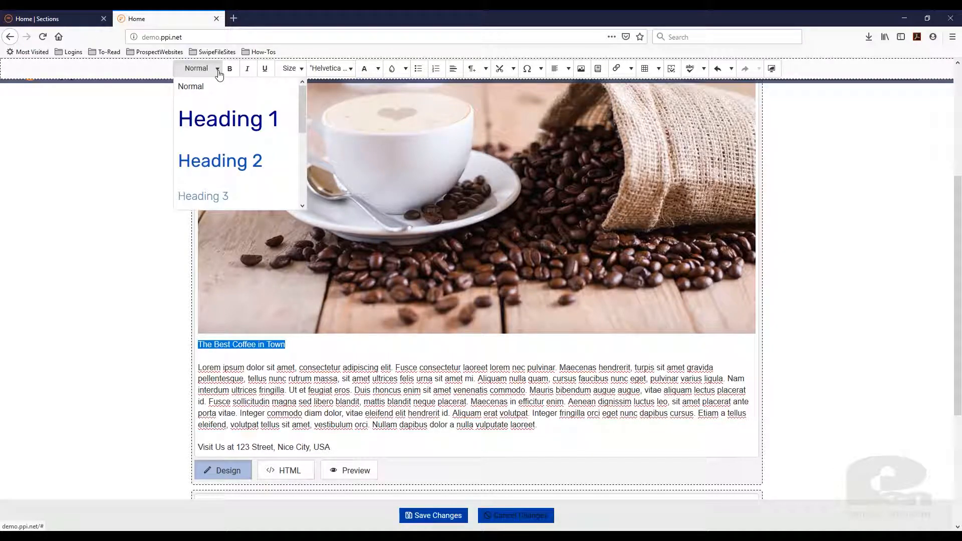
{"action": "left_click", "coordinate": [228, 118]}
{"action": "left_click_drag", "start_coordinate": [441, 362], "coordinate": [150, 361]}
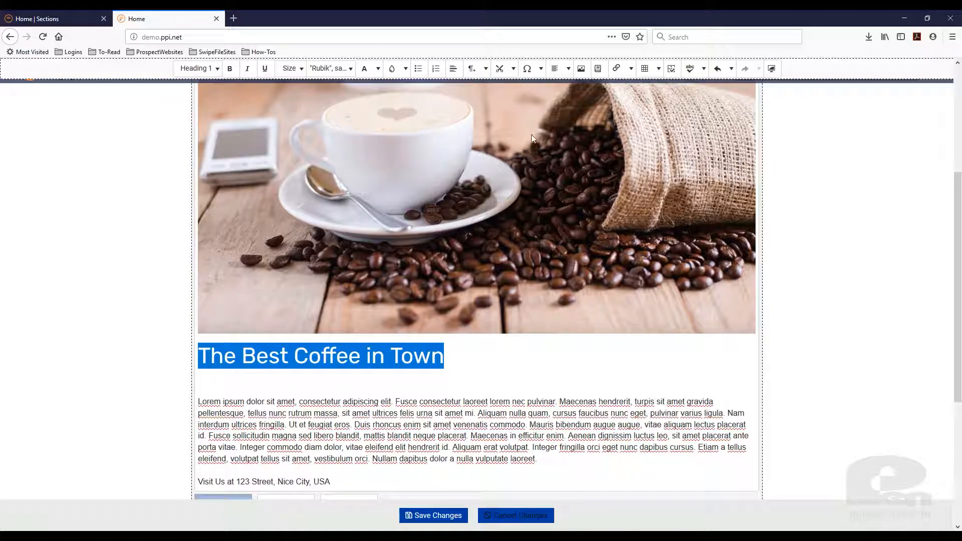
{"action": "left_click", "coordinate": [568, 69]}
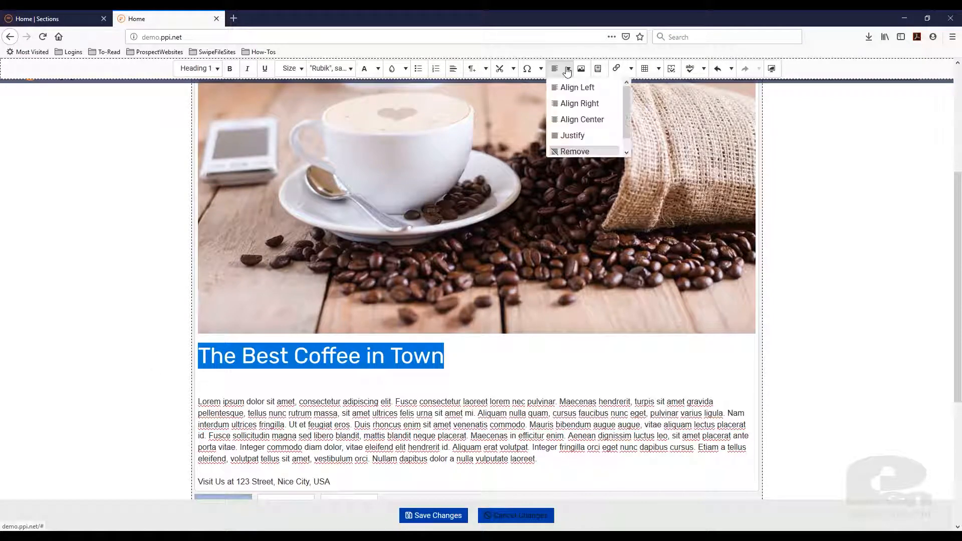
{"action": "left_click", "coordinate": [568, 120]}
{"action": "left_click", "coordinate": [512, 384]}
{"action": "key", "text": "Delete"}
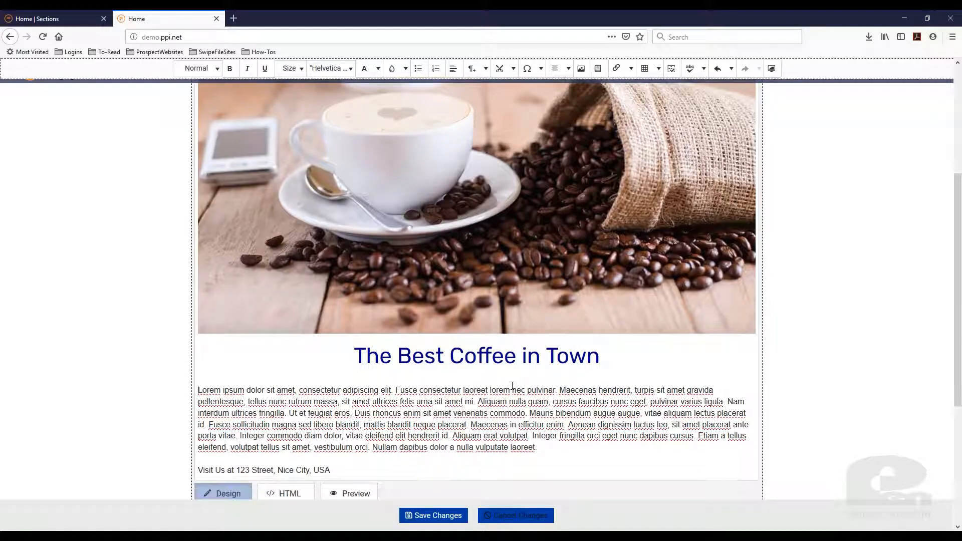
Center-align the Lorem ipsum paragraph and the visit-us address line below the heading
{"action": "scroll", "coordinate": [524, 365], "scroll_direction": "down", "scroll_amount": 2}
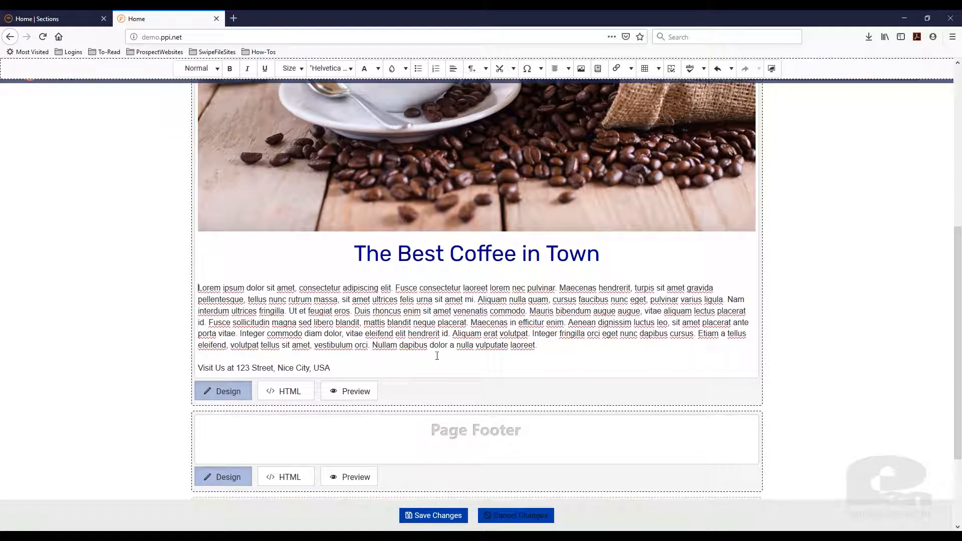
{"action": "left_click_drag", "start_coordinate": [538, 345], "coordinate": [197, 291]}
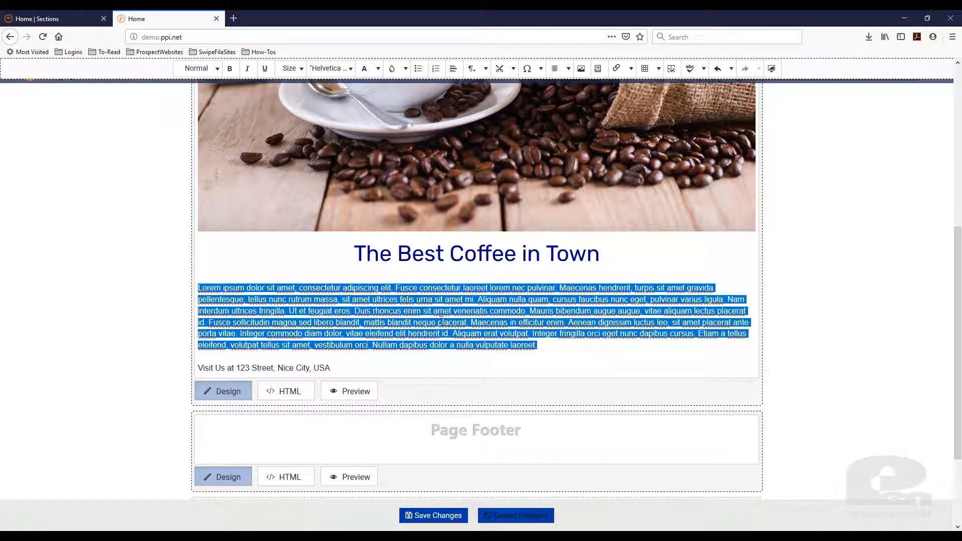
{"action": "left_click", "coordinate": [356, 366]}
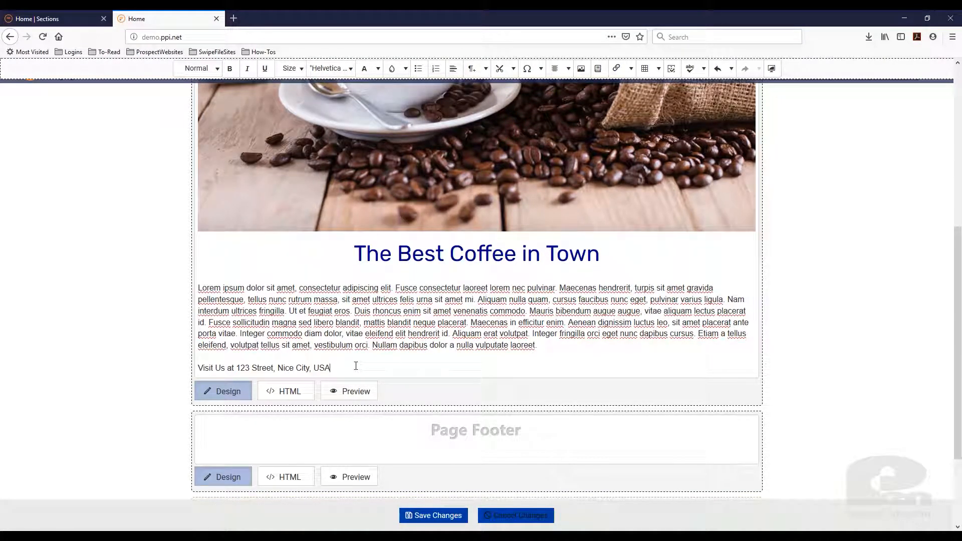
{"action": "left_click_drag", "start_coordinate": [356, 366], "coordinate": [187, 377]}
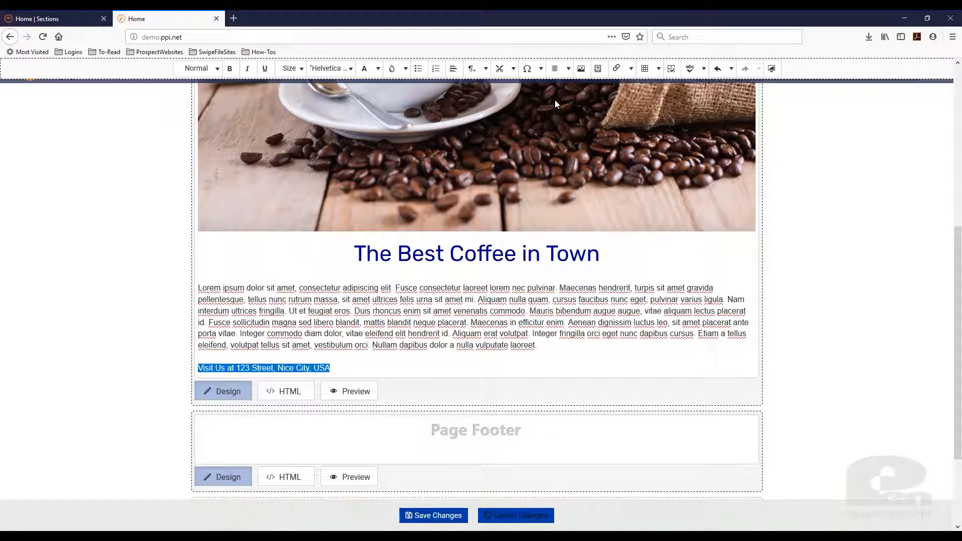
{"action": "left_click", "coordinate": [568, 69]}
{"action": "left_click", "coordinate": [569, 117]}
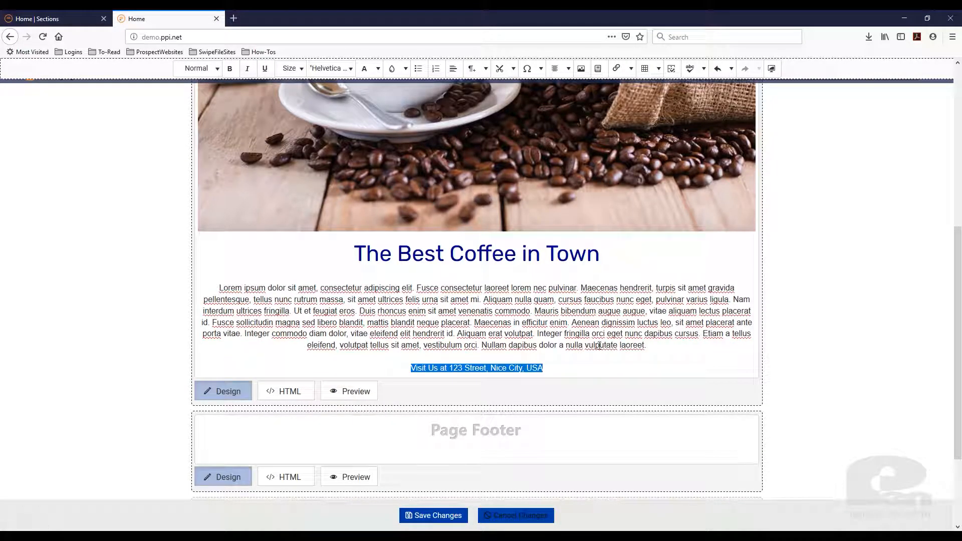
{"action": "left_click", "coordinate": [580, 368]}
{"action": "left_click", "coordinate": [603, 353]}
{"action": "left_click_drag", "start_coordinate": [580, 368], "coordinate": [177, 292]}
{"action": "key", "text": "ctrl+c"}
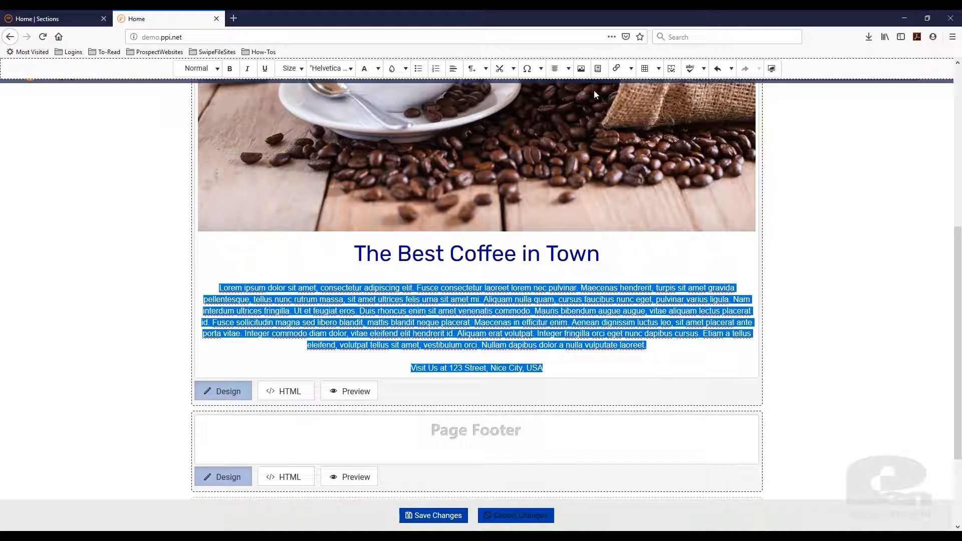
Turn the visit-us address line into an internal link to the Locations page
{"action": "left_click", "coordinate": [559, 370]}
{"action": "left_click_drag", "start_coordinate": [555, 370], "coordinate": [401, 371]}
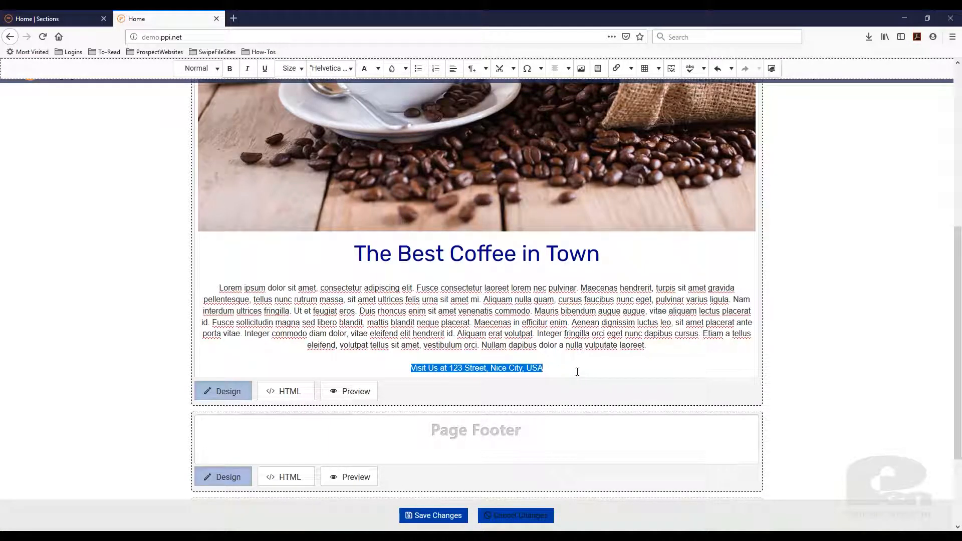
{"action": "left_click", "coordinate": [541, 369]}
{"action": "left_click_drag", "start_coordinate": [540, 369], "coordinate": [405, 371]}
{"action": "left_click", "coordinate": [631, 68]}
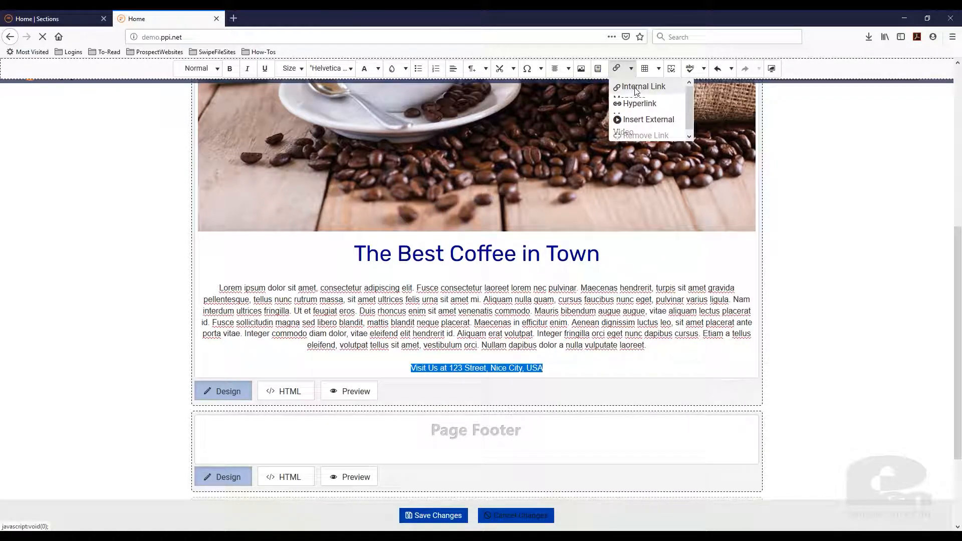
{"action": "left_click", "coordinate": [635, 90]}
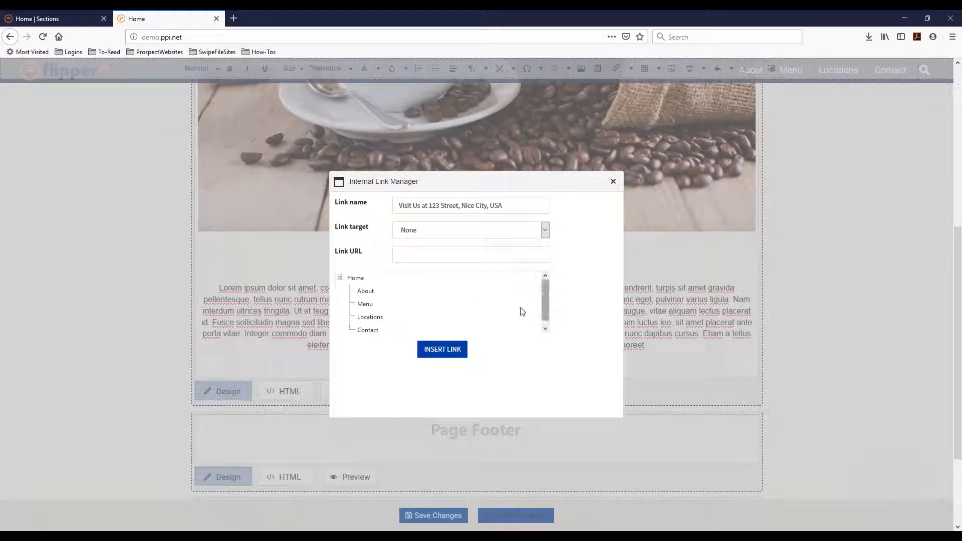
{"action": "left_click", "coordinate": [366, 319]}
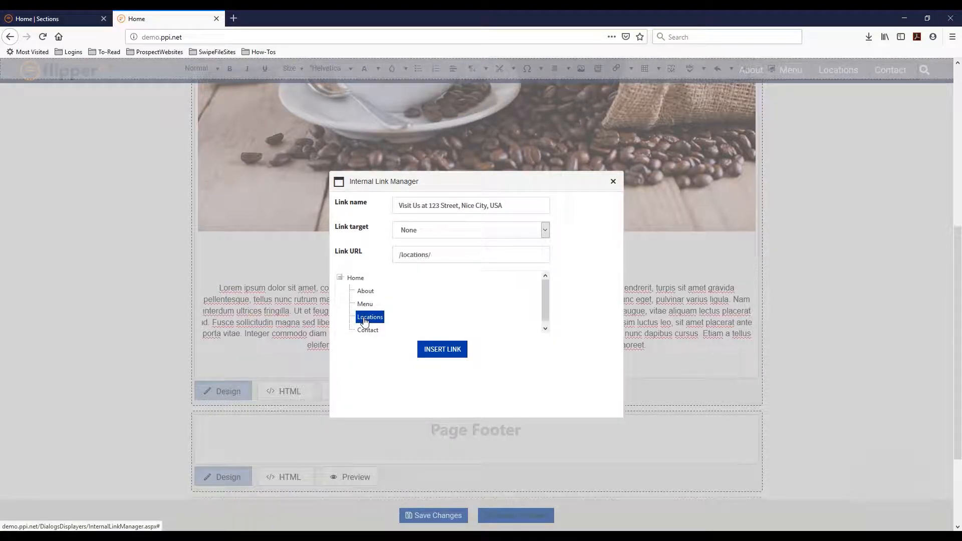
{"action": "left_click", "coordinate": [447, 352]}
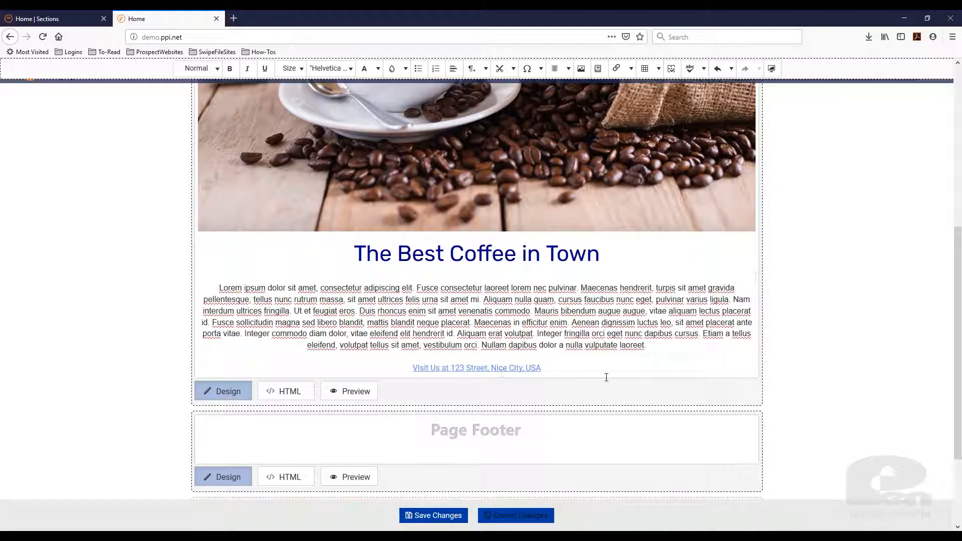
Save the Home page changes and review the published heading, paragraph and link
{"action": "left_click", "coordinate": [425, 517]}
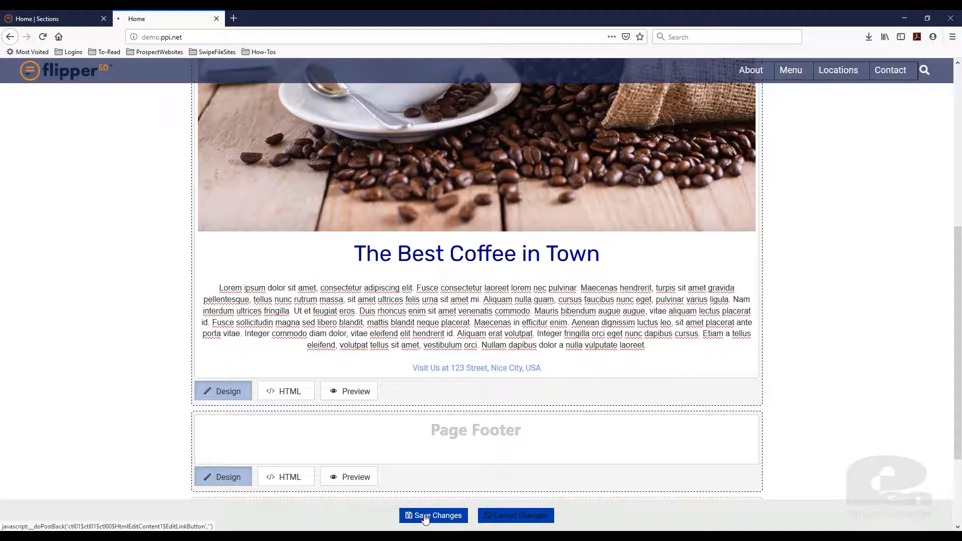
{"action": "scroll", "coordinate": [492, 286], "scroll_direction": "down", "scroll_amount": 3}
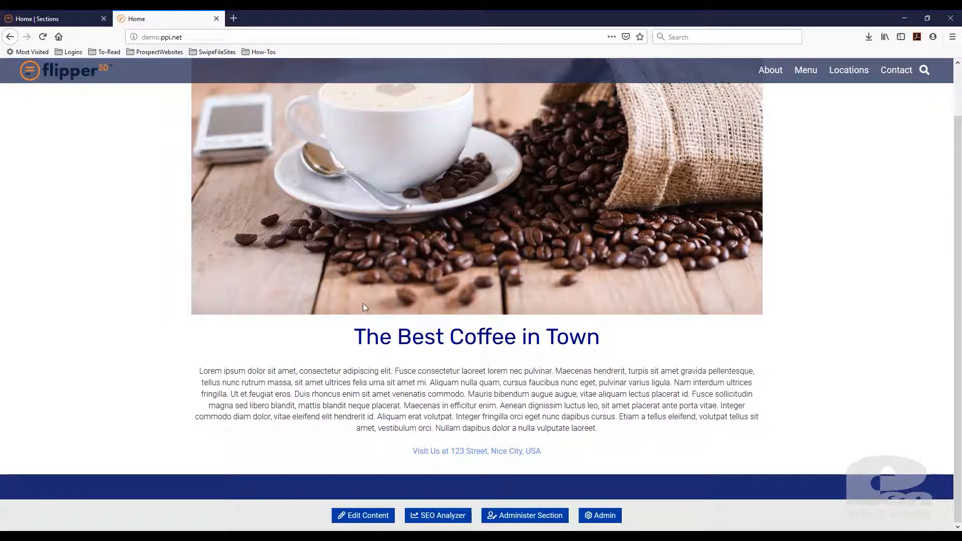
{"action": "left_click_drag", "start_coordinate": [353, 338], "coordinate": [599, 344]}
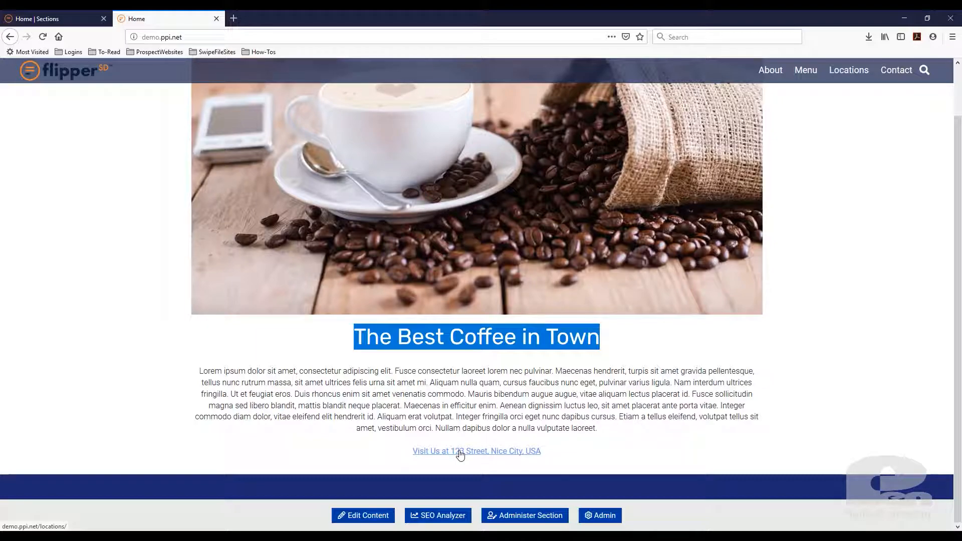
{"action": "left_click", "coordinate": [568, 412]}
{"action": "scroll", "coordinate": [651, 410], "scroll_direction": "up", "scroll_amount": 1}
{"action": "scroll", "coordinate": [652, 410], "scroll_direction": "up", "scroll_amount": 2}
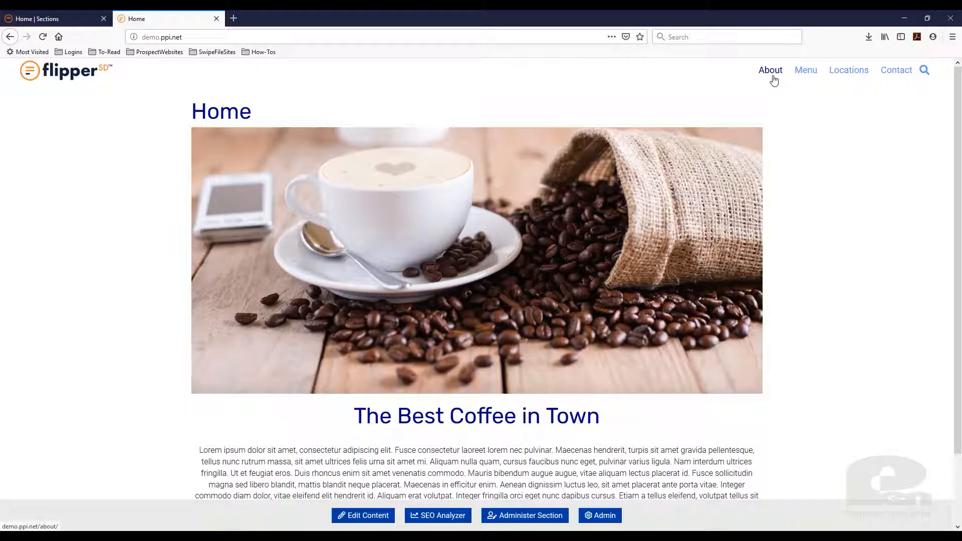
Paste the two Lorem ipsum paragraphs into the About page's HTML Content area and save the changes
{"action": "left_click", "coordinate": [775, 72]}
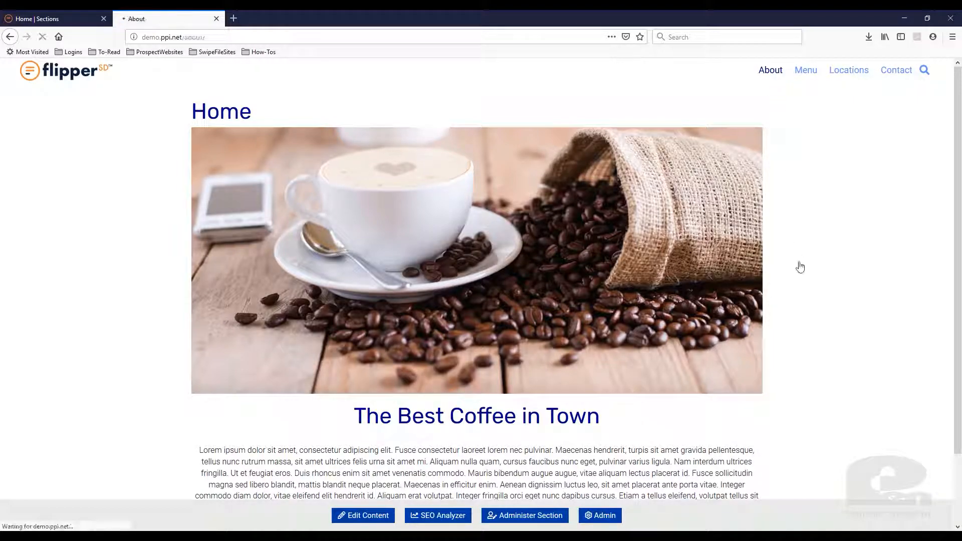
{"action": "left_click", "coordinate": [372, 520]}
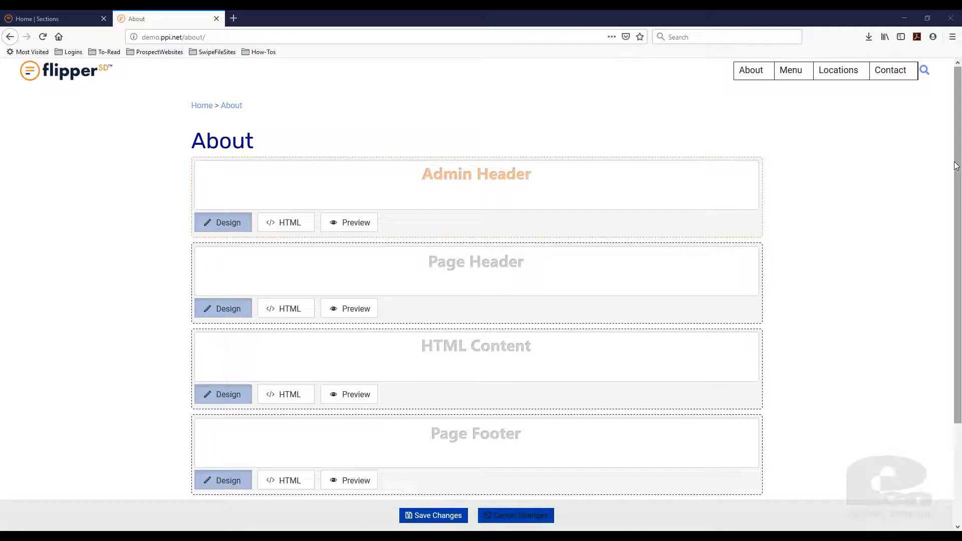
{"action": "left_click", "coordinate": [323, 361]}
{"action": "key", "text": "ctrl+v"}
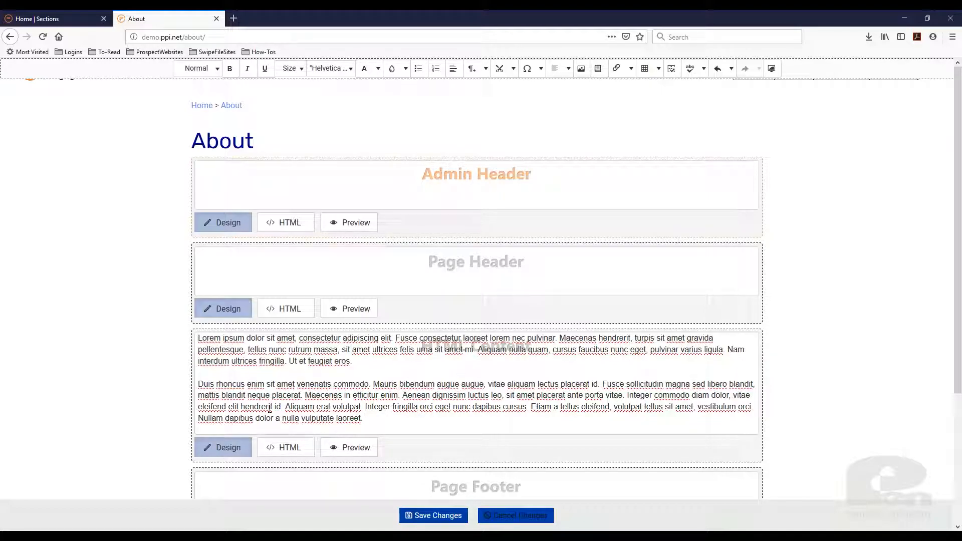
{"action": "left_click", "coordinate": [415, 516]}
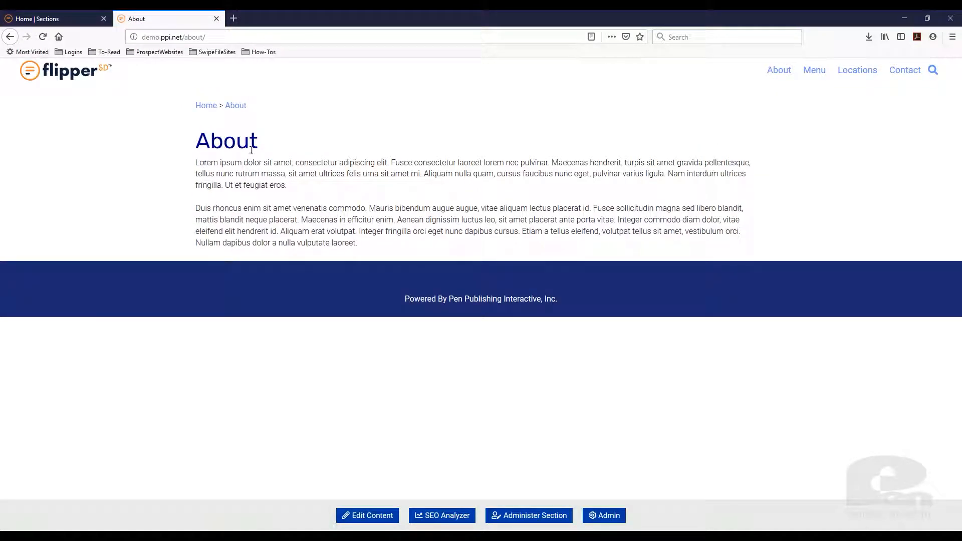
Reopen the About page's content for editing and add about-us-coffee-featured.jpg as a new image upload, with the insertion point before the first paragraph
{"action": "left_click", "coordinate": [366, 516]}
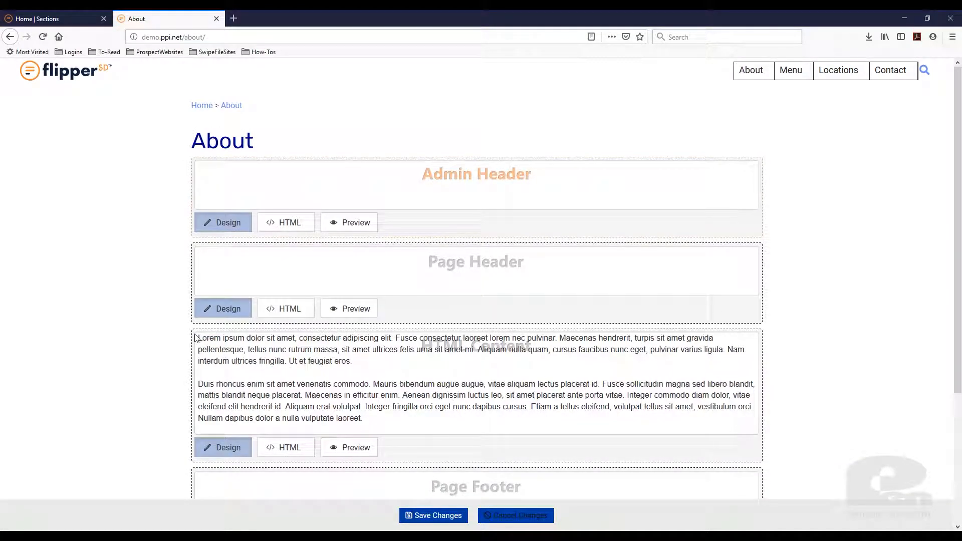
{"action": "left_click", "coordinate": [211, 362]}
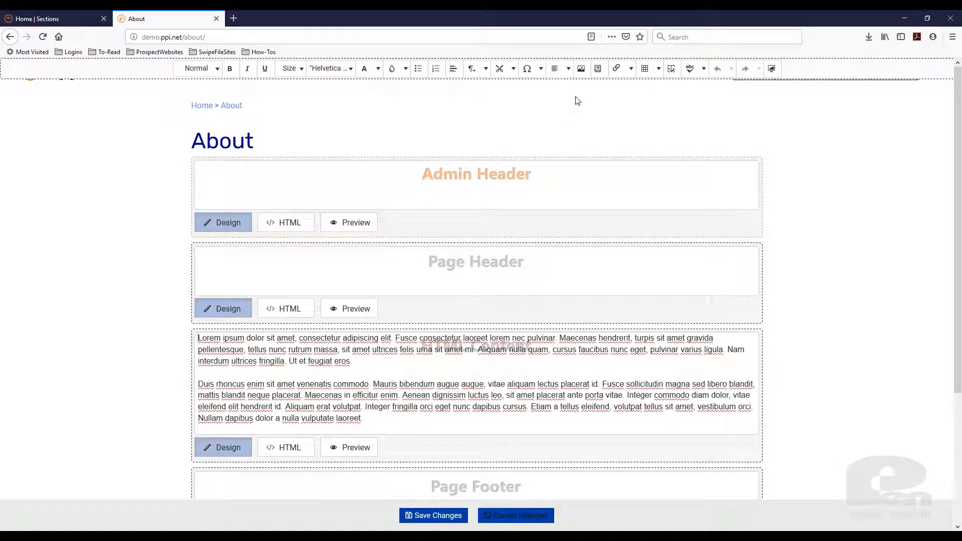
{"action": "left_click", "coordinate": [581, 69]}
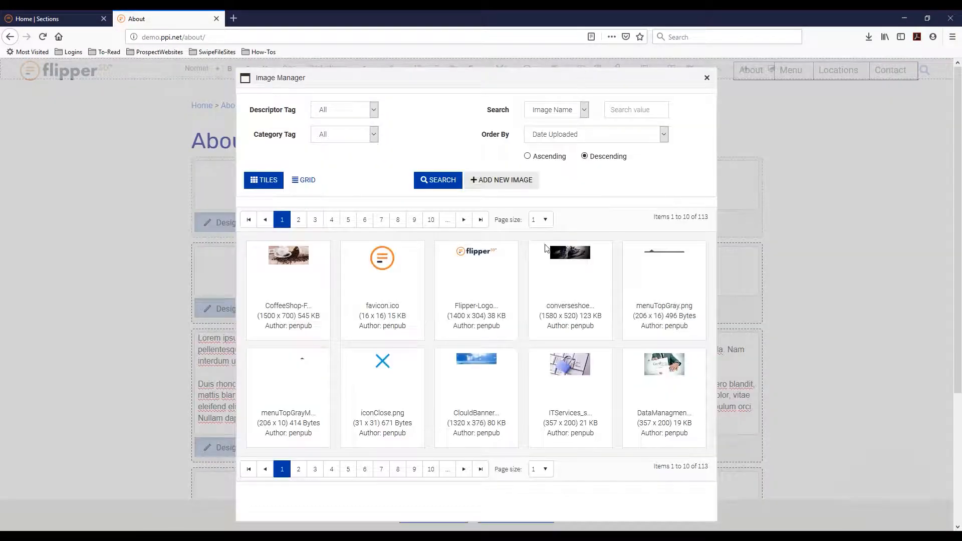
{"action": "left_click", "coordinate": [531, 180]}
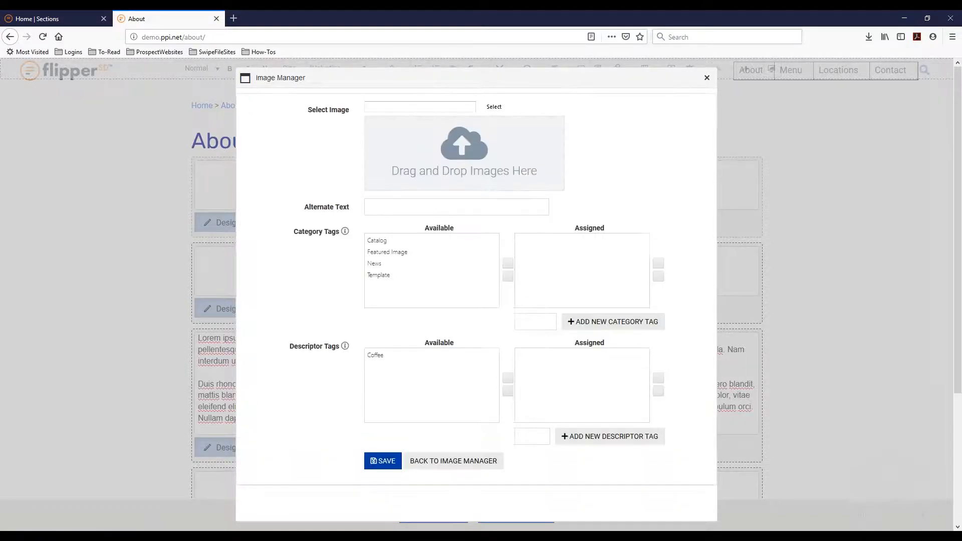
{"action": "left_click_drag", "start_coordinate": [712, 151], "coordinate": [476, 152]}
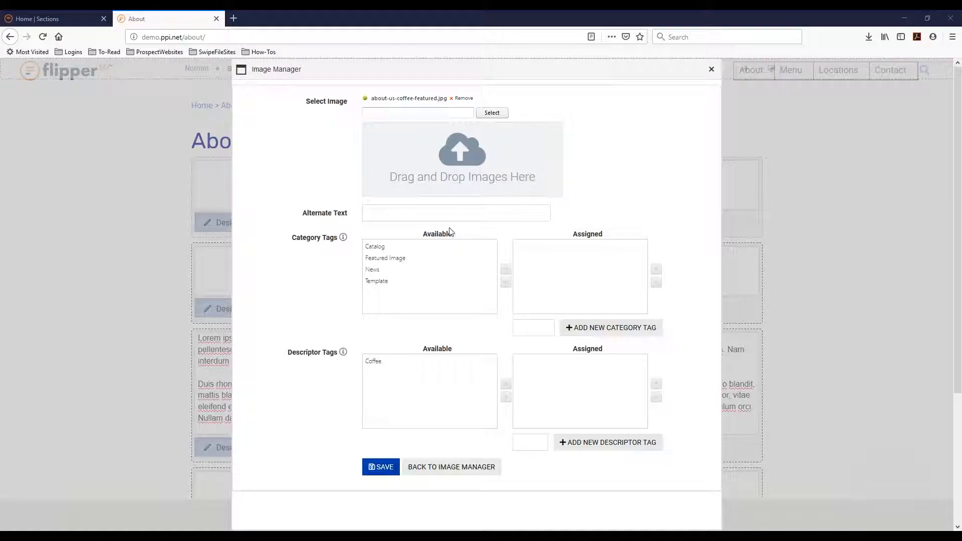
Set the image's alternate text to "Coffee Shop About Image" and assign the Featured Image category tag and Coffee descriptor tag
{"action": "left_click", "coordinate": [449, 214]}
{"action": "type", "text": "Cof"}
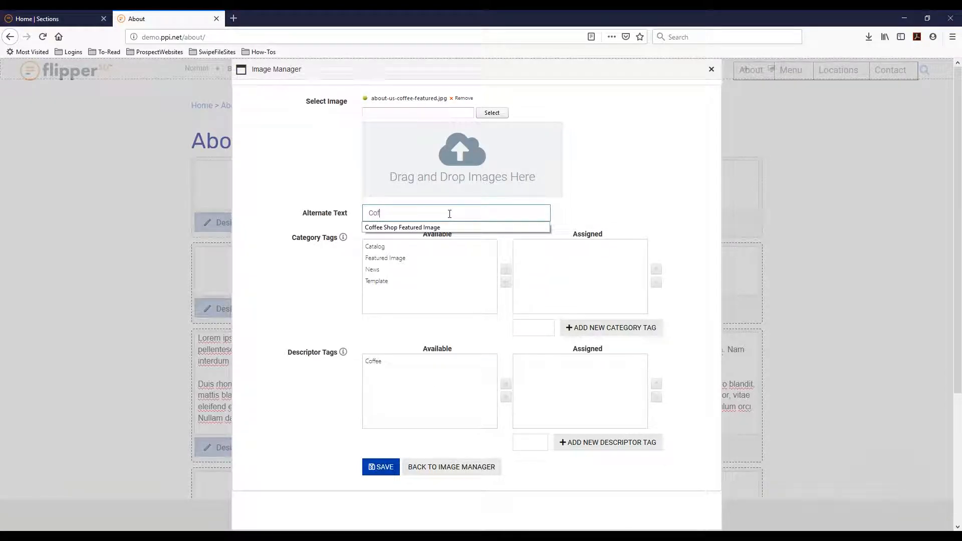
{"action": "type", "text": "fee Shop About"}
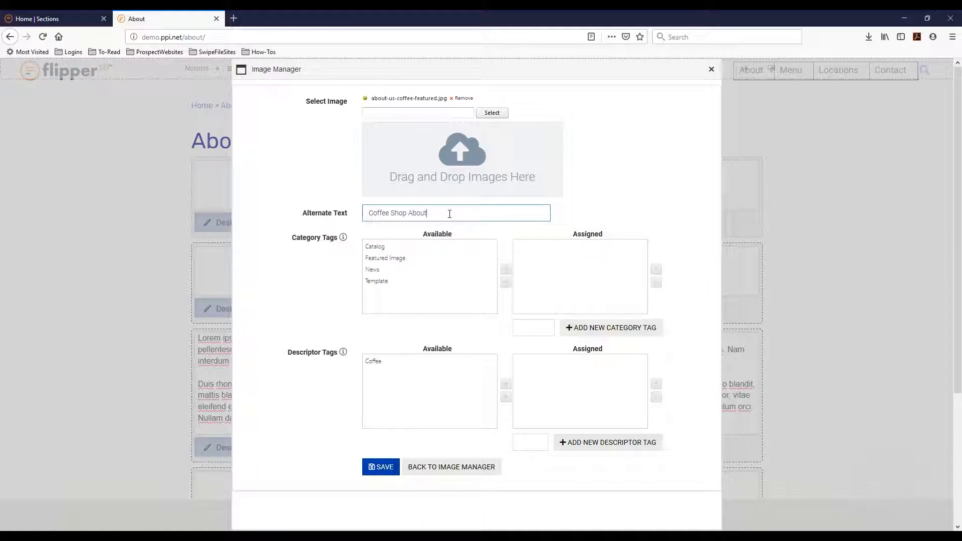
{"action": "type", "text": " Image"}
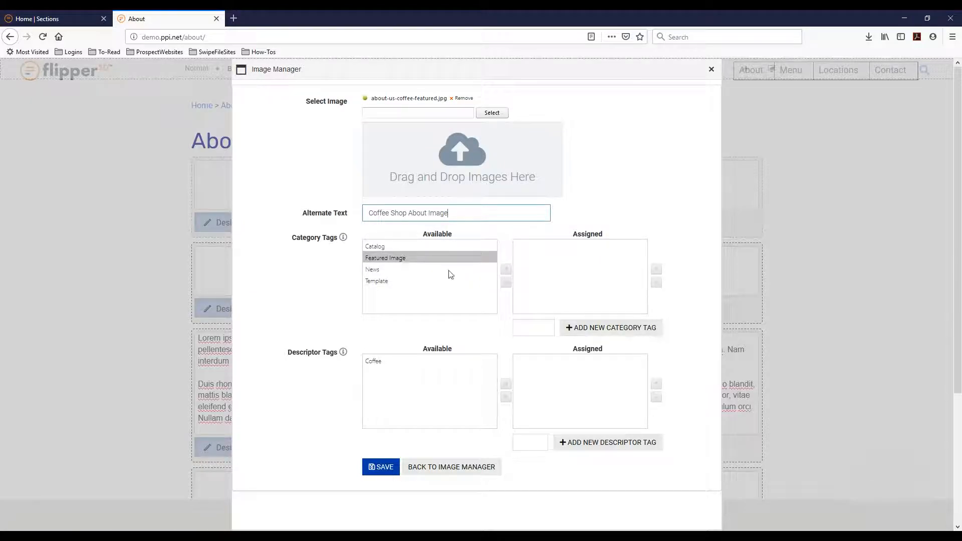
{"action": "left_click_drag", "start_coordinate": [473, 258], "coordinate": [549, 273]}
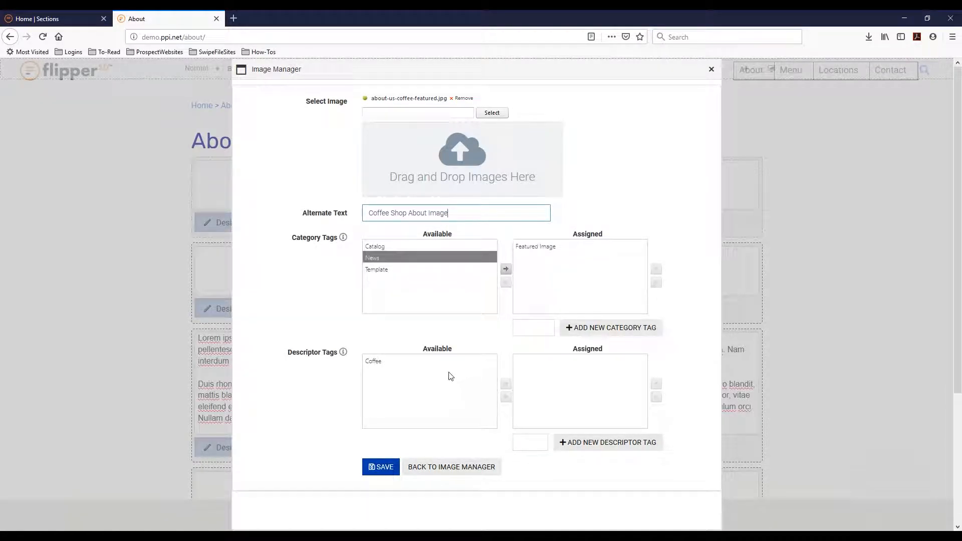
{"action": "left_click_drag", "start_coordinate": [428, 359], "coordinate": [563, 360]}
Save the about-us-coffee-featured.jpg upload and insert the image before the first paragraph of the About page's HTML Content
{"action": "left_click", "coordinate": [395, 467]}
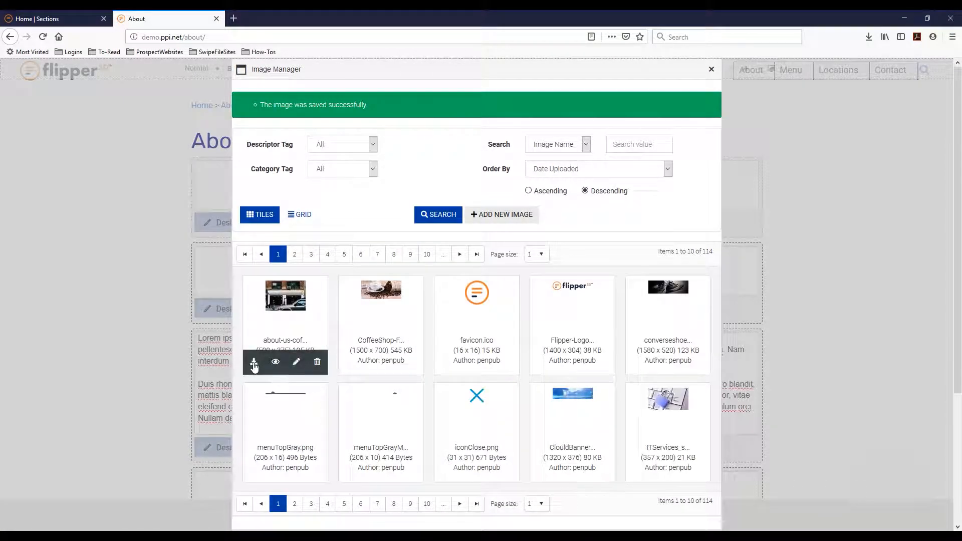
{"action": "left_click", "coordinate": [253, 363]}
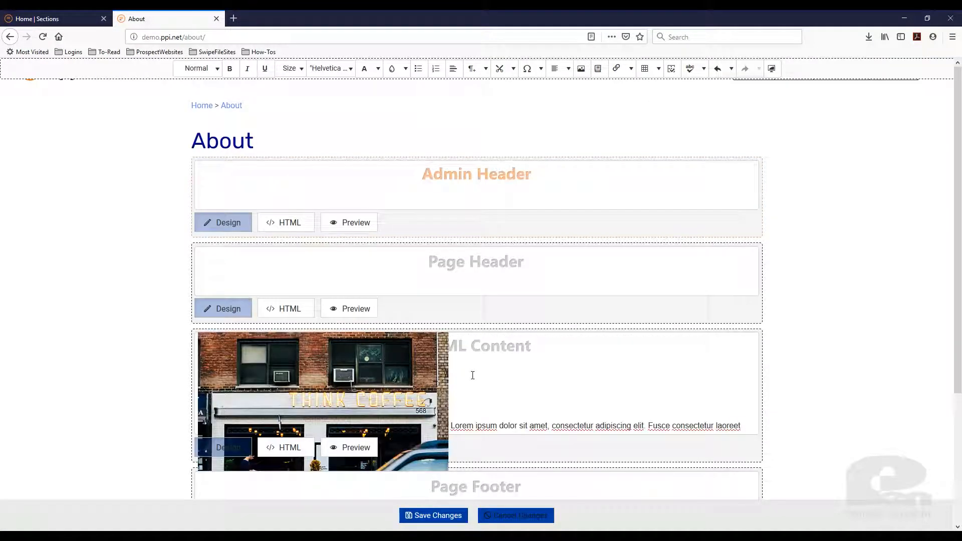
{"action": "scroll", "coordinate": [473, 375], "scroll_direction": "down", "scroll_amount": 3}
{"action": "left_click", "coordinate": [515, 226]}
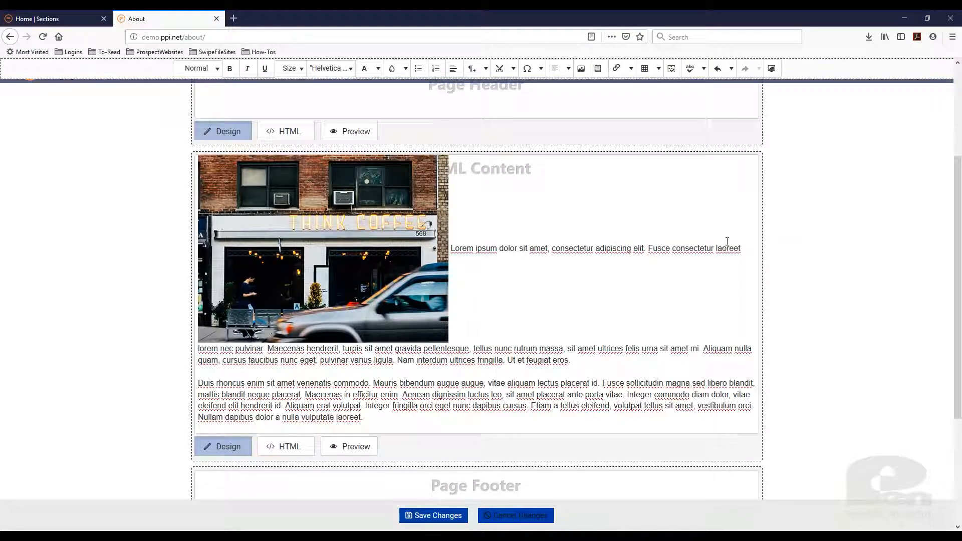
{"action": "scroll", "coordinate": [354, 277], "scroll_direction": "up", "scroll_amount": 2}
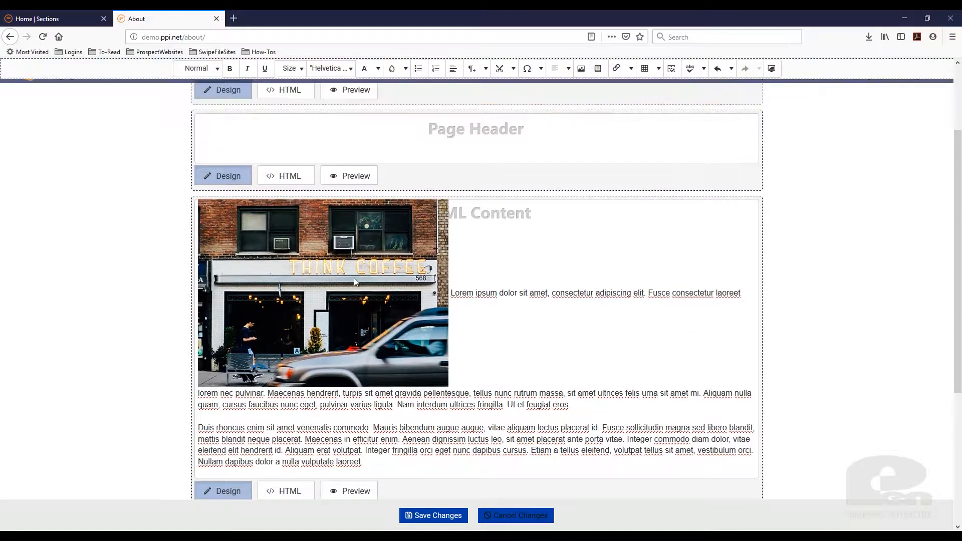
Align the coffee shop image to the right of the text and give it 10 px margins on all four sides
{"action": "right_click", "coordinate": [352, 274]}
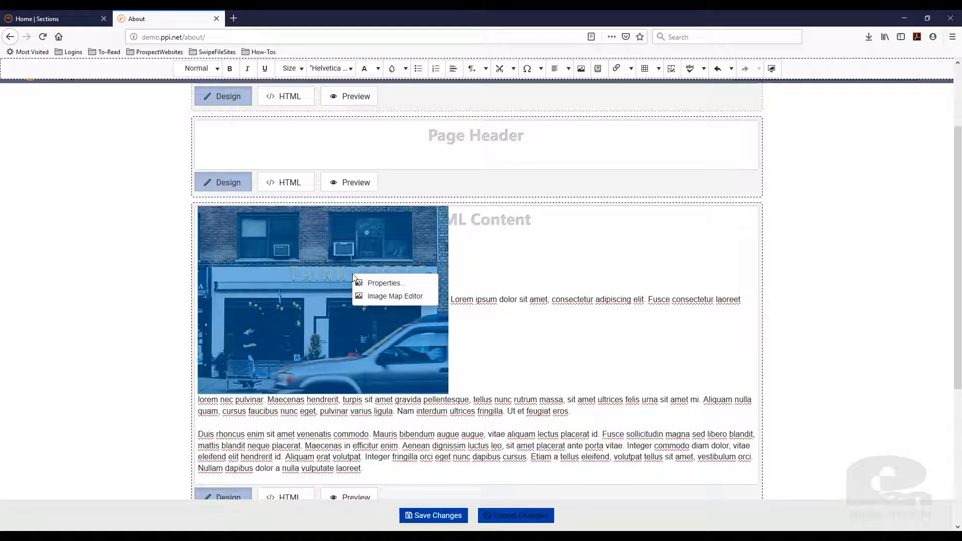
{"action": "left_click", "coordinate": [380, 284]}
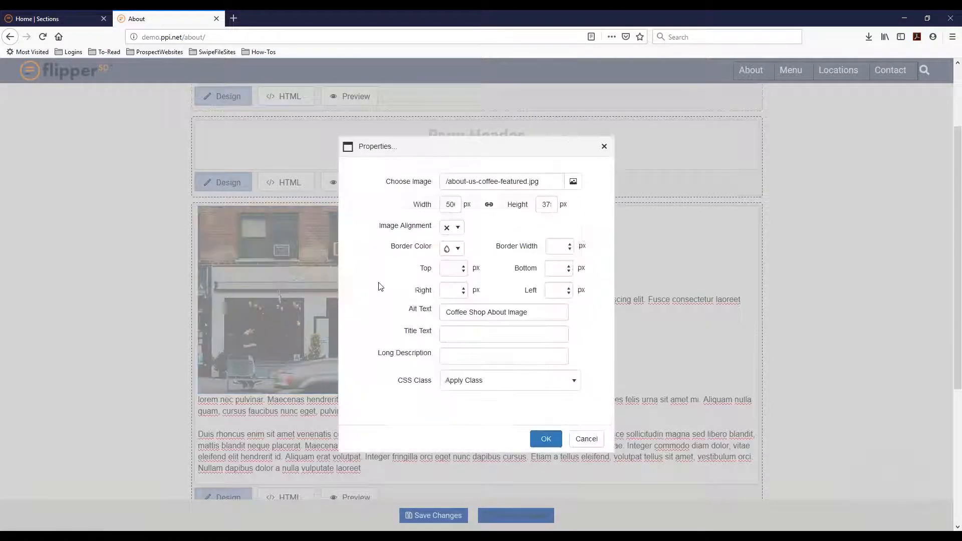
{"action": "left_click", "coordinate": [461, 229]}
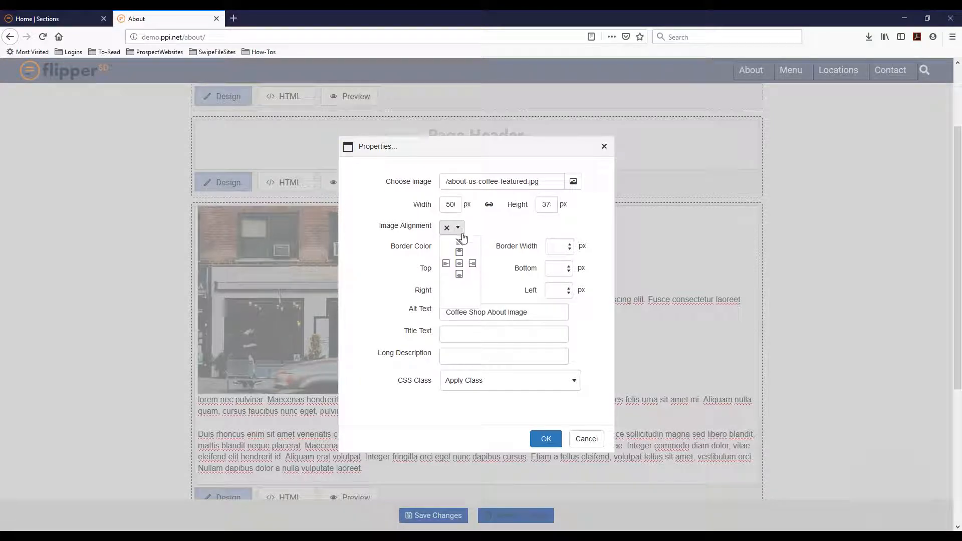
{"action": "left_click", "coordinate": [471, 266]}
{"action": "left_click", "coordinate": [458, 271]}
{"action": "type", "text": "10"}
{"action": "key", "text": "Tab"}
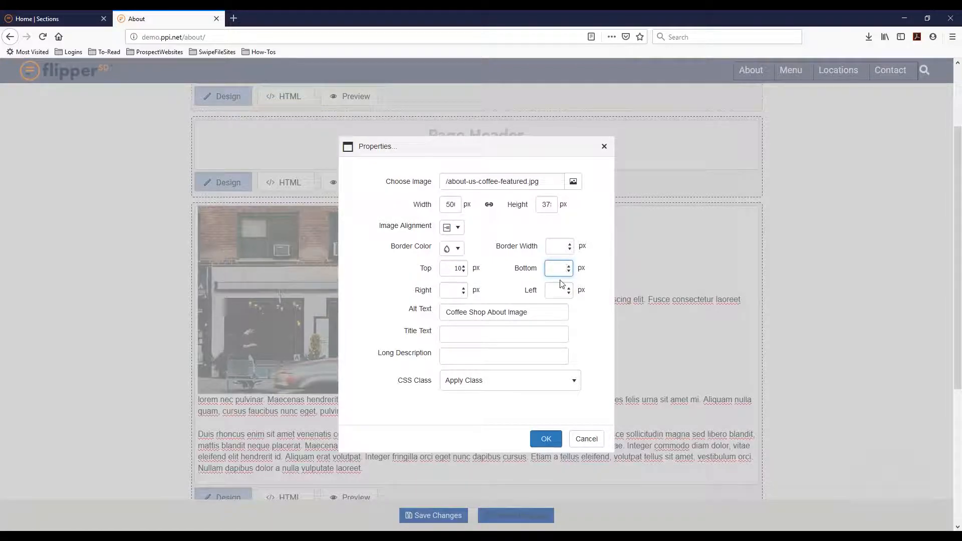
{"action": "key", "text": "Tab"}
{"action": "type", "text": "10"}
{"action": "key", "text": "Tab"}
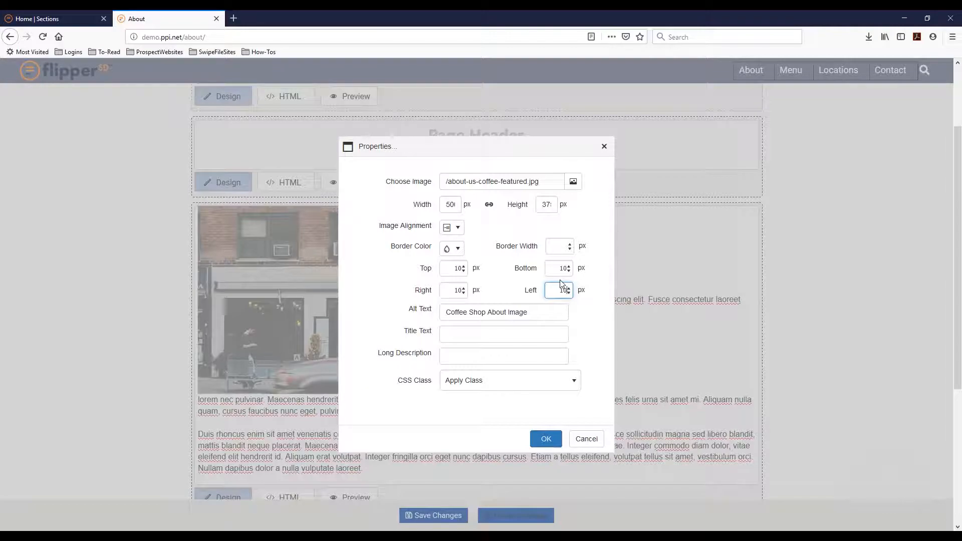
{"action": "left_click", "coordinate": [556, 443]}
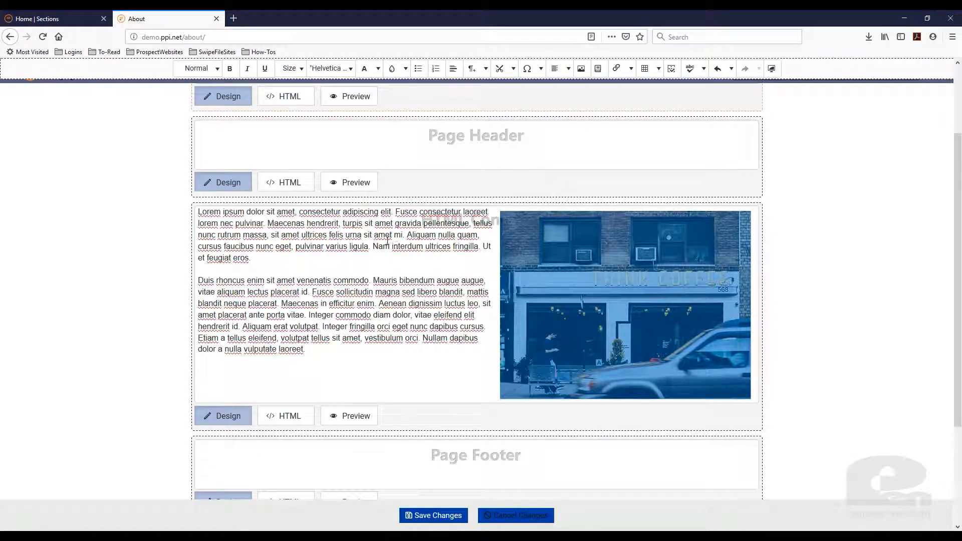
Deselect the image, check how the paragraphs wrap around it, and save the About page changes
{"action": "left_click", "coordinate": [333, 347]}
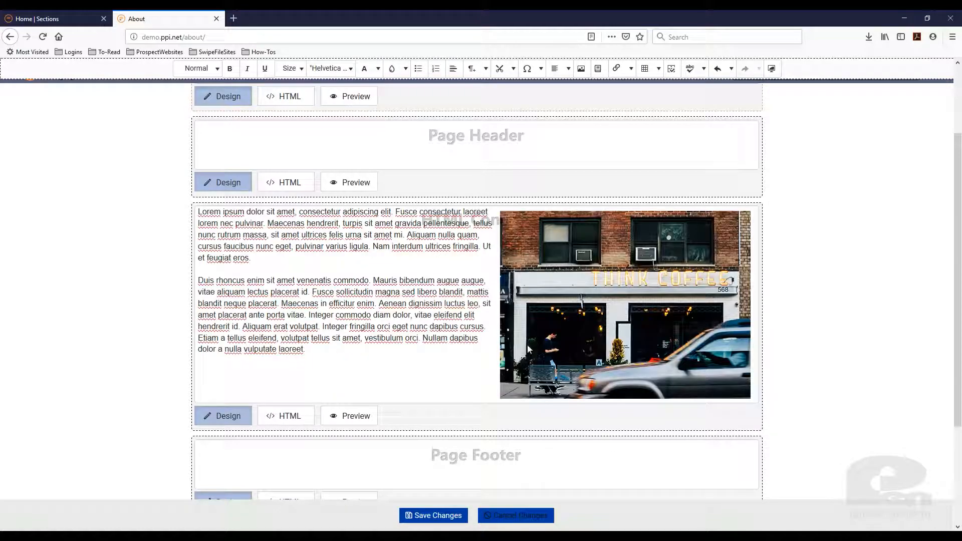
{"action": "scroll", "coordinate": [439, 328], "scroll_direction": "down", "scroll_amount": 1}
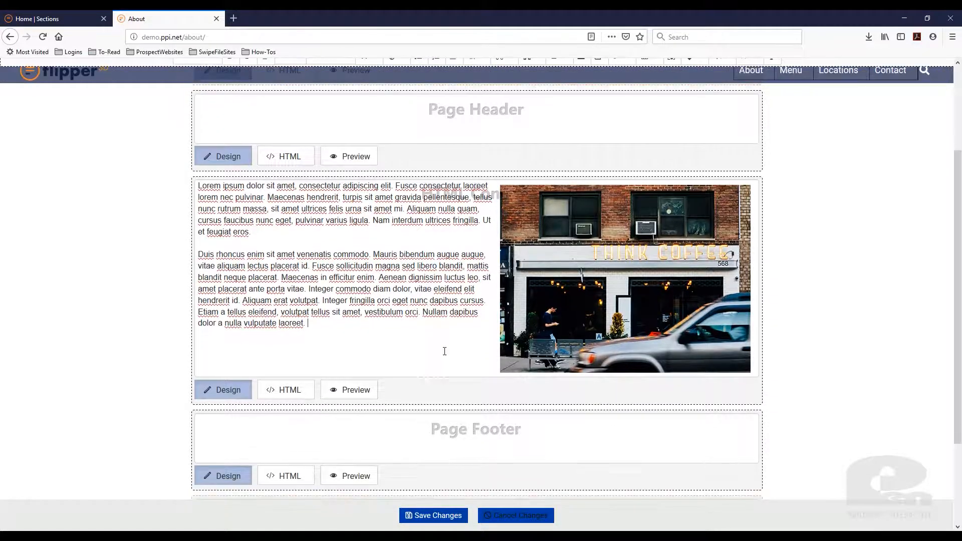
{"action": "left_click", "coordinate": [434, 516]}
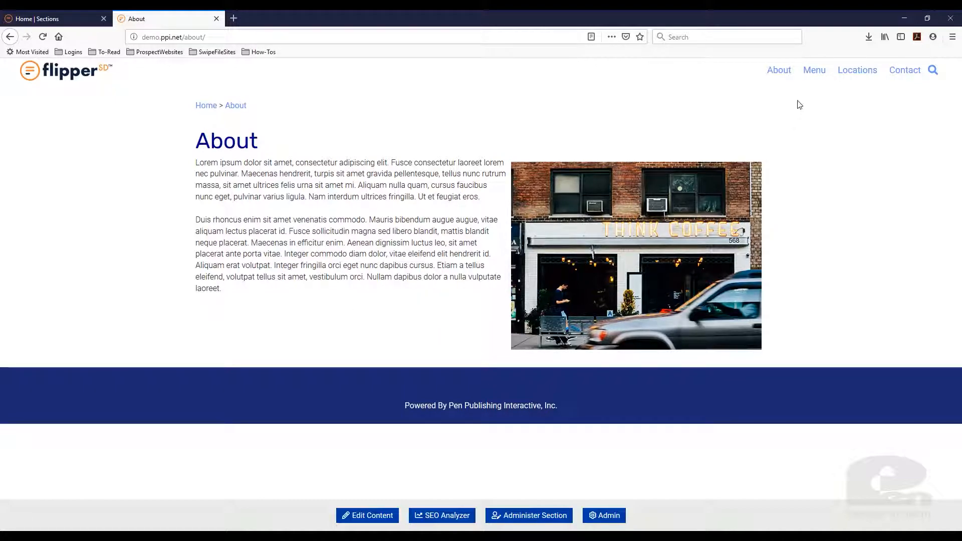
Open the Menu page for editing and paste the three-column food menu code as HTML source into its HTML Content area
{"action": "left_click", "coordinate": [814, 71]}
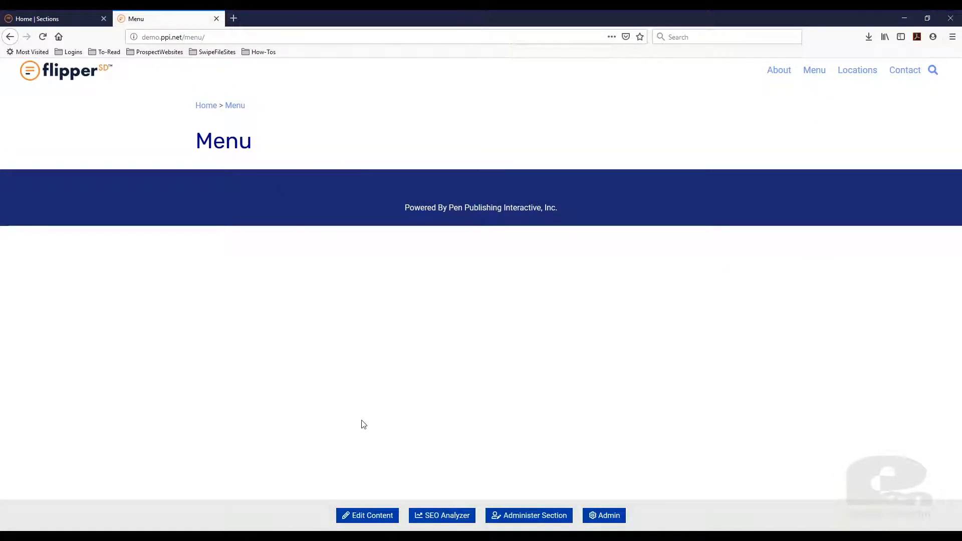
{"action": "left_click", "coordinate": [374, 521]}
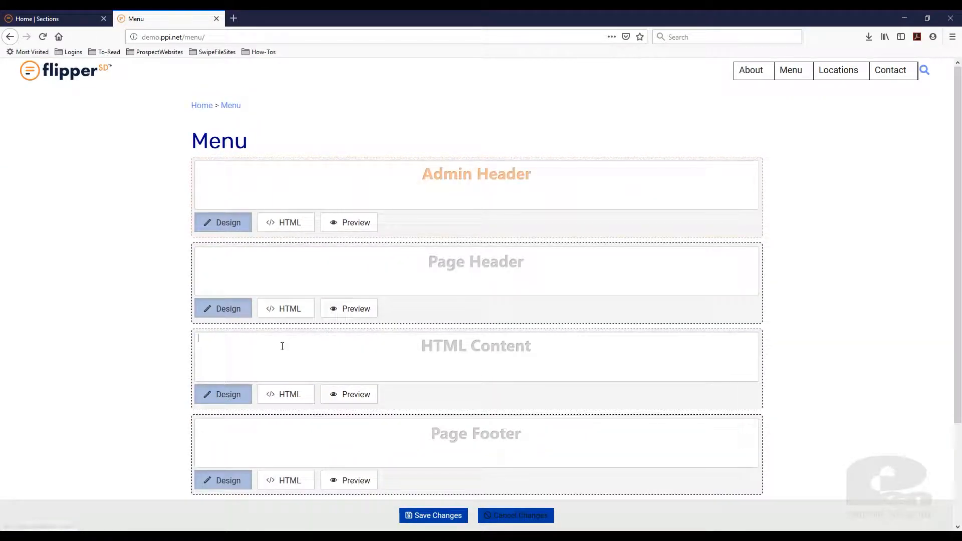
{"action": "left_click", "coordinate": [282, 346]}
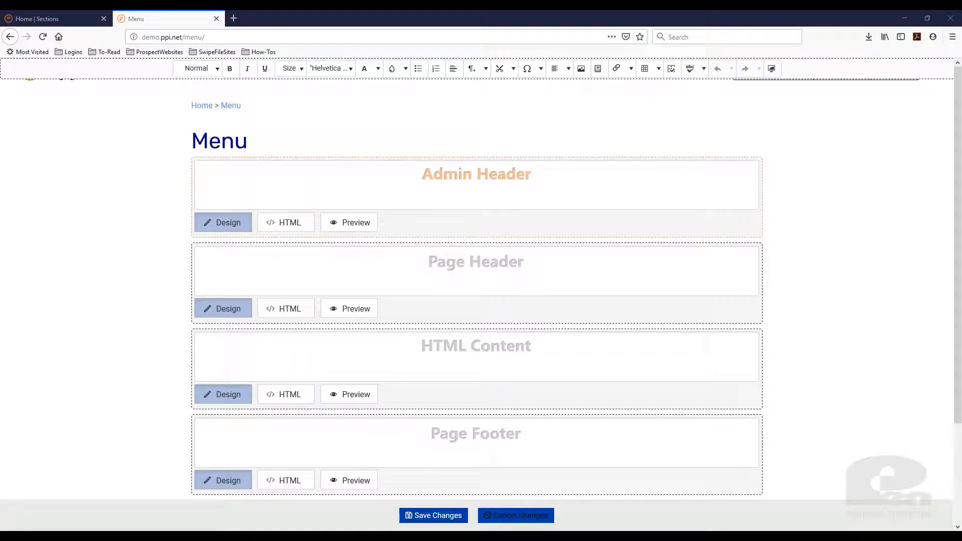
{"action": "left_click", "coordinate": [337, 362]}
{"action": "left_click", "coordinate": [294, 395]}
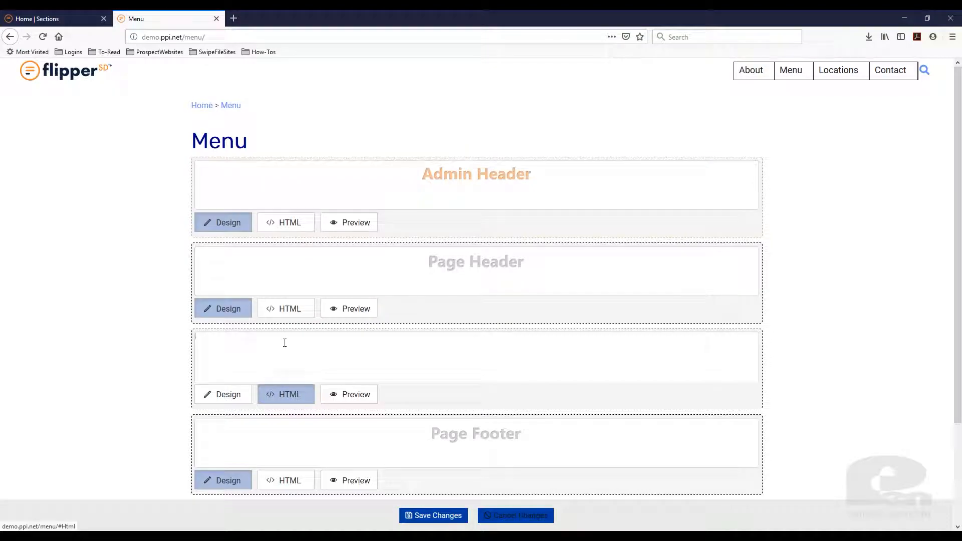
Check the food menu's layout in design view and save the Menu page changes
{"action": "left_click", "coordinate": [250, 394]}
{"action": "scroll", "coordinate": [777, 382], "scroll_direction": "down", "scroll_amount": 3}
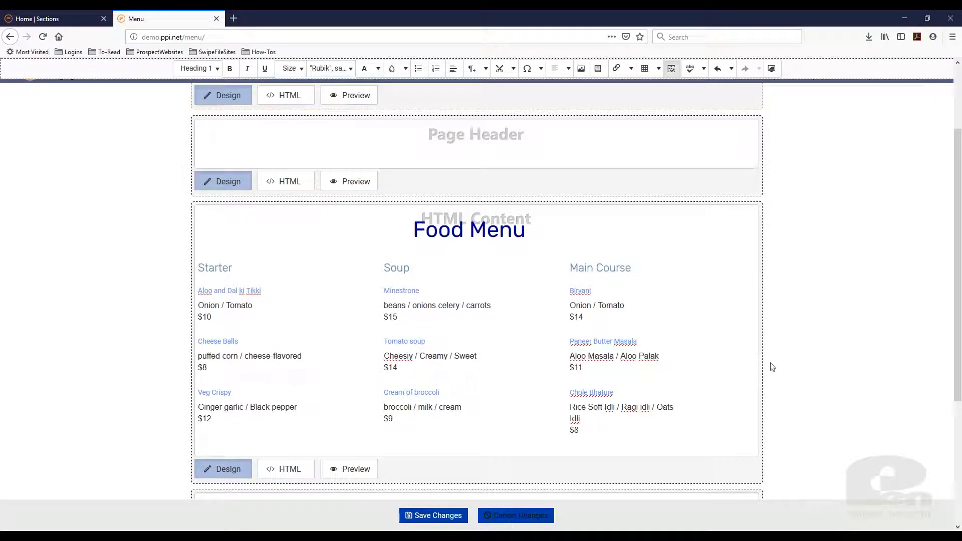
{"action": "scroll", "coordinate": [765, 364], "scroll_direction": "down", "scroll_amount": 2}
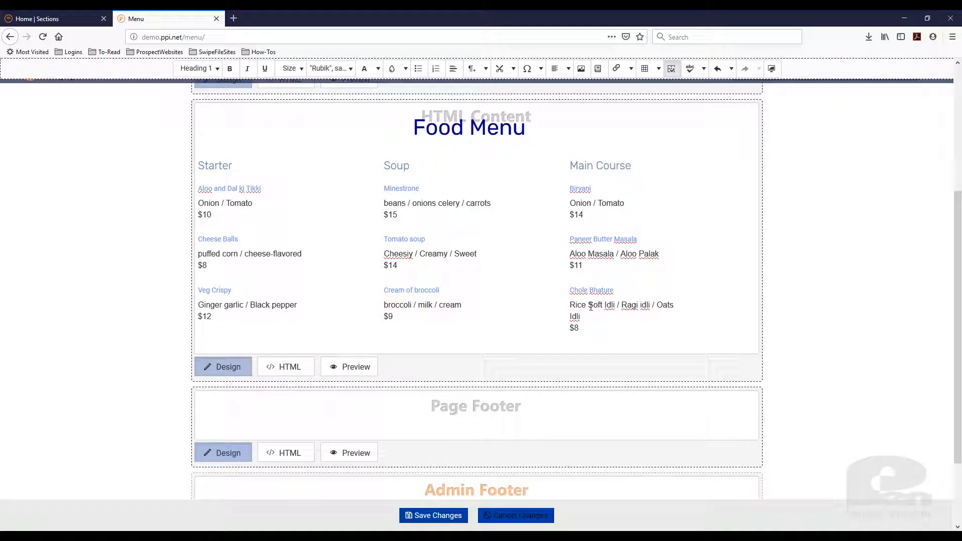
{"action": "left_click", "coordinate": [450, 516]}
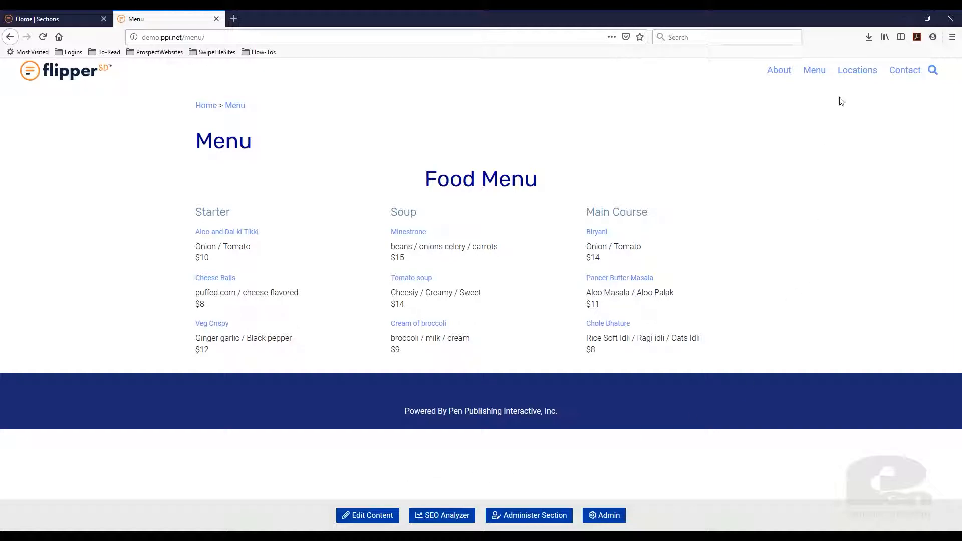
Go to the Locations page and start adding a new location from its location management
{"action": "left_click", "coordinate": [858, 70]}
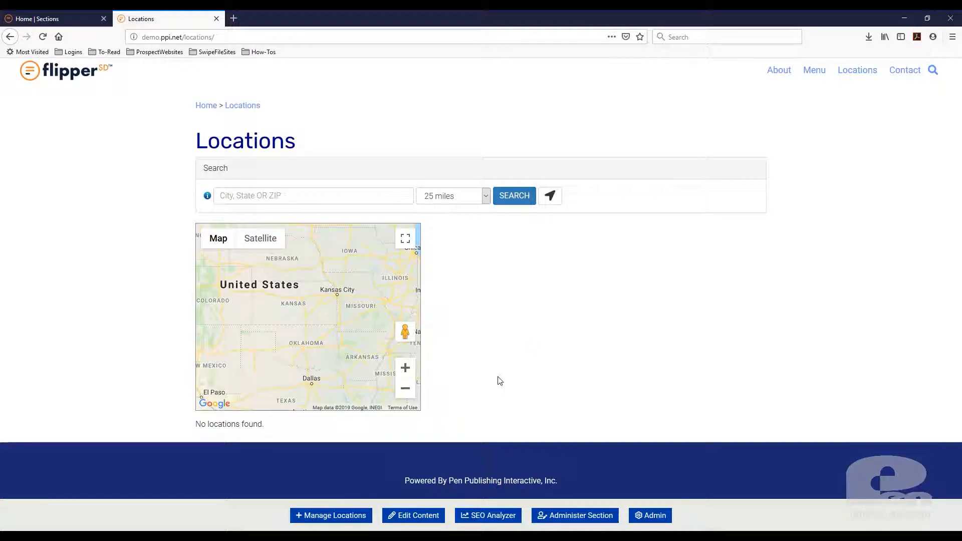
{"action": "left_click_drag", "start_coordinate": [263, 425], "coordinate": [192, 430]}
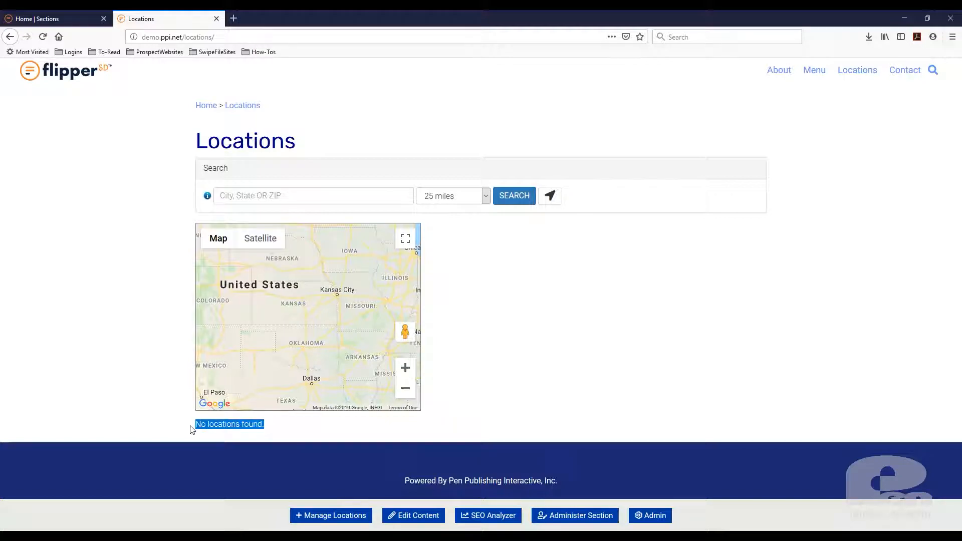
{"action": "left_click", "coordinate": [625, 393]}
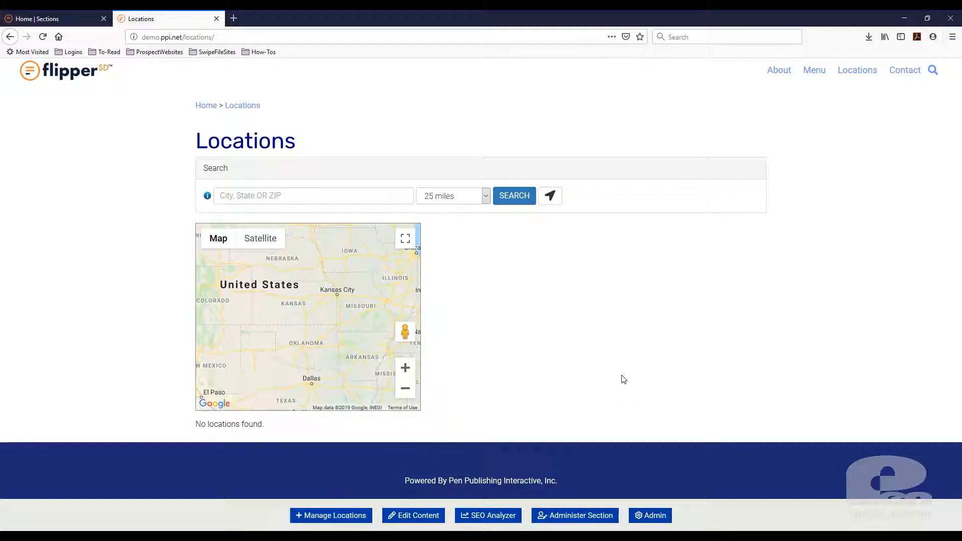
{"action": "left_click", "coordinate": [343, 523]}
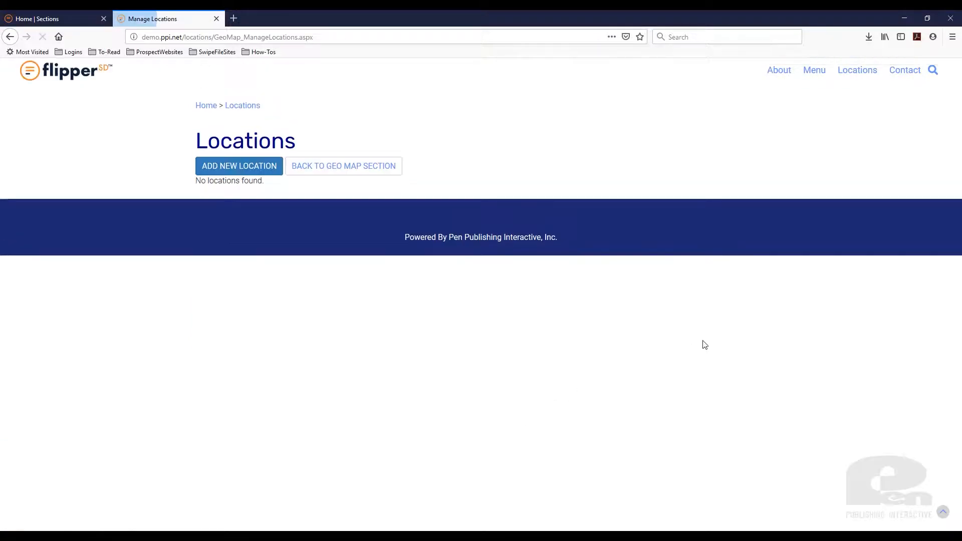
{"action": "left_click", "coordinate": [258, 168]}
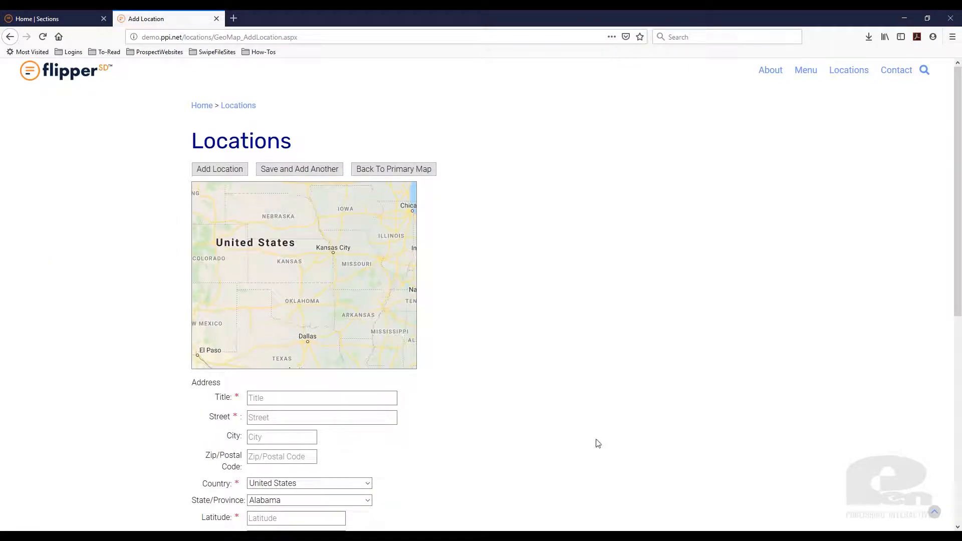
Title the new location "Pen Pub Cafe" and fill in its street, city, postal code, country and state from the saved address
{"action": "left_click", "coordinate": [349, 399]}
{"action": "type", "text": "Pen"}
{"action": "key", "text": "Down"}
{"action": "key", "text": "Tab"}
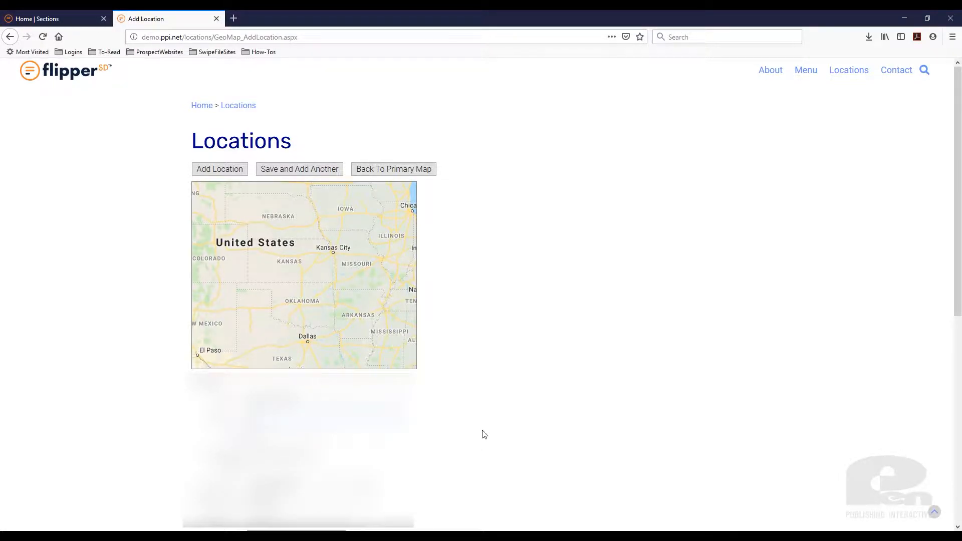
{"action": "type", "text": "239"}
{"action": "left_click", "coordinate": [270, 436]}
{"action": "scroll", "coordinate": [486, 430], "scroll_direction": "down", "scroll_amount": 1}
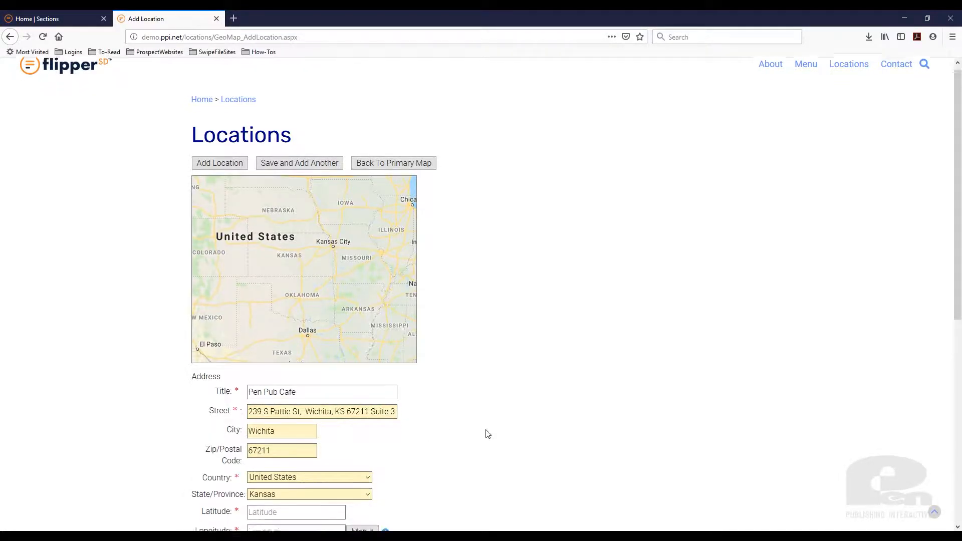
Map the new location's entered address to generate its latitude and longitude
{"action": "scroll", "coordinate": [486, 434], "scroll_direction": "down", "scroll_amount": 2}
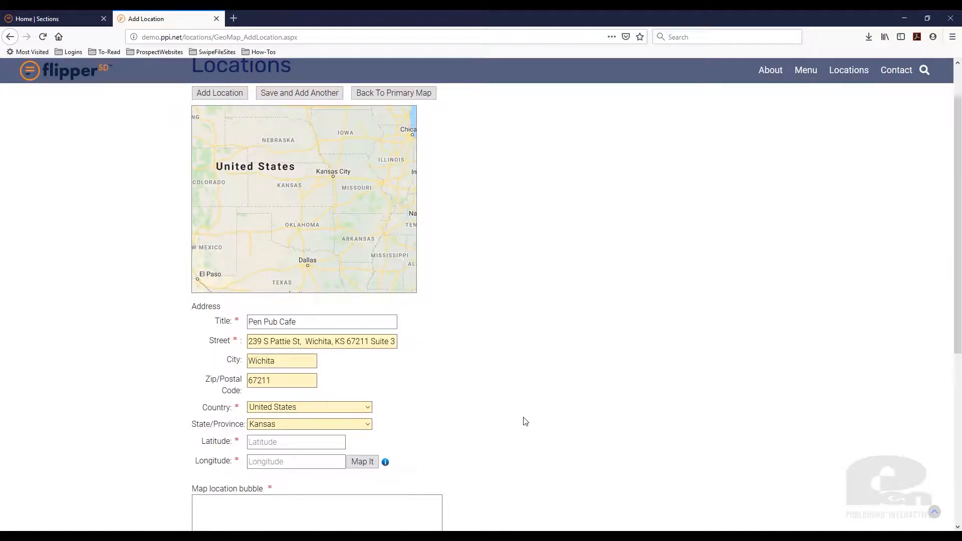
{"action": "scroll", "coordinate": [525, 421], "scroll_direction": "down", "scroll_amount": 1}
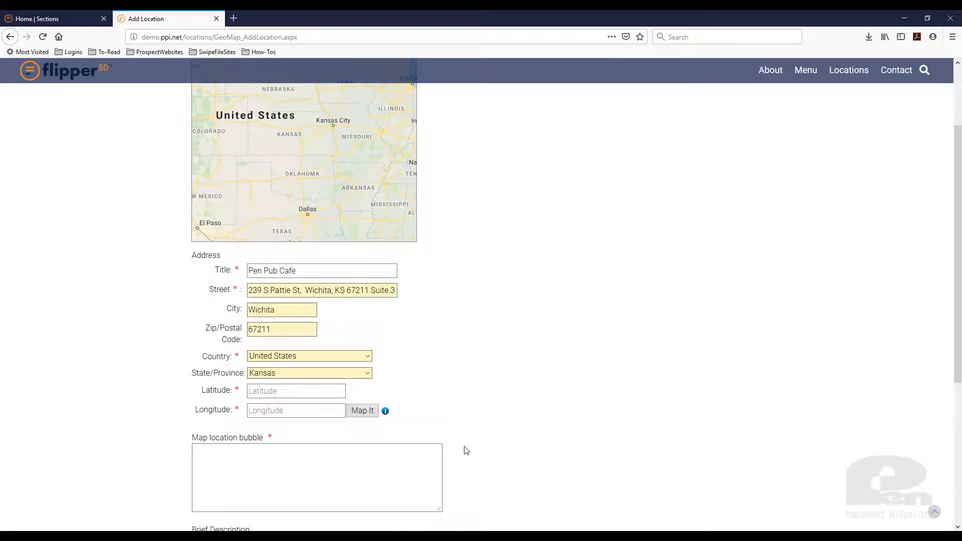
{"action": "left_click", "coordinate": [370, 418]}
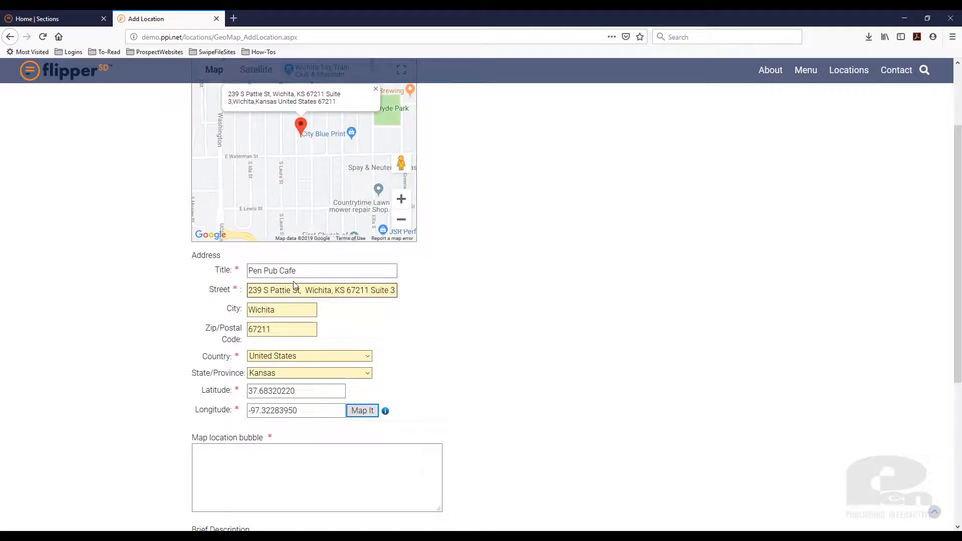
Enter "Main Location" as the map location bubble text and add the location to the site
{"action": "left_click", "coordinate": [350, 473]}
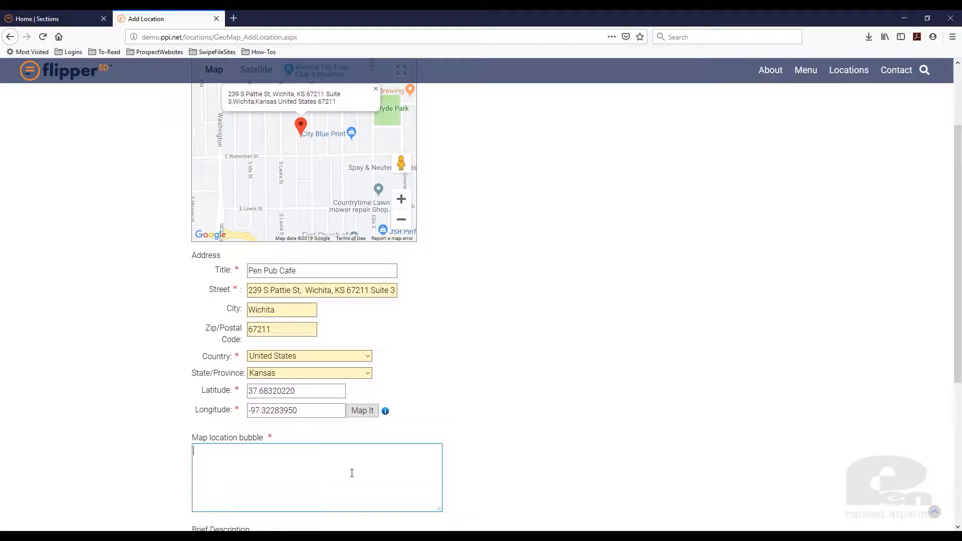
{"action": "scroll", "coordinate": [434, 209], "scroll_direction": "up", "scroll_amount": 1}
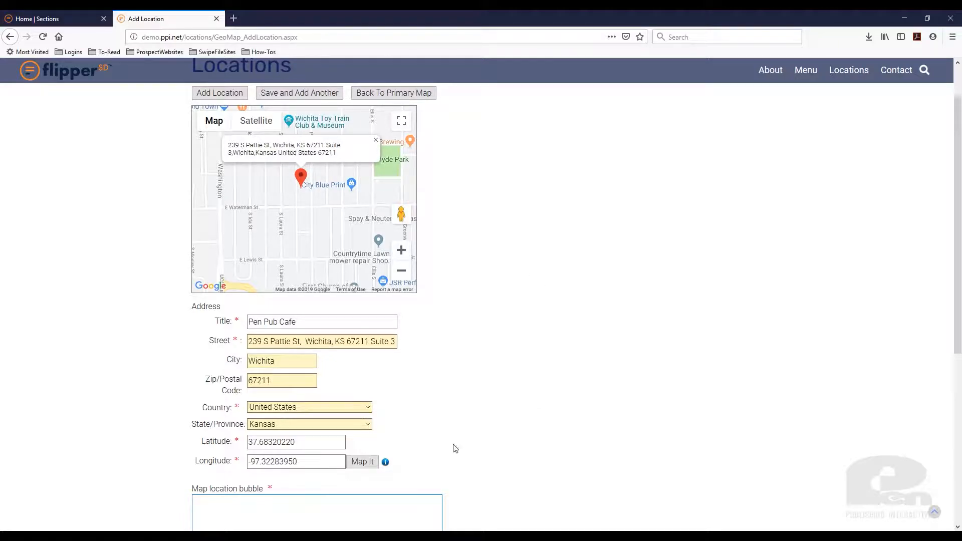
{"action": "scroll", "coordinate": [316, 461], "scroll_direction": "down", "scroll_amount": 1}
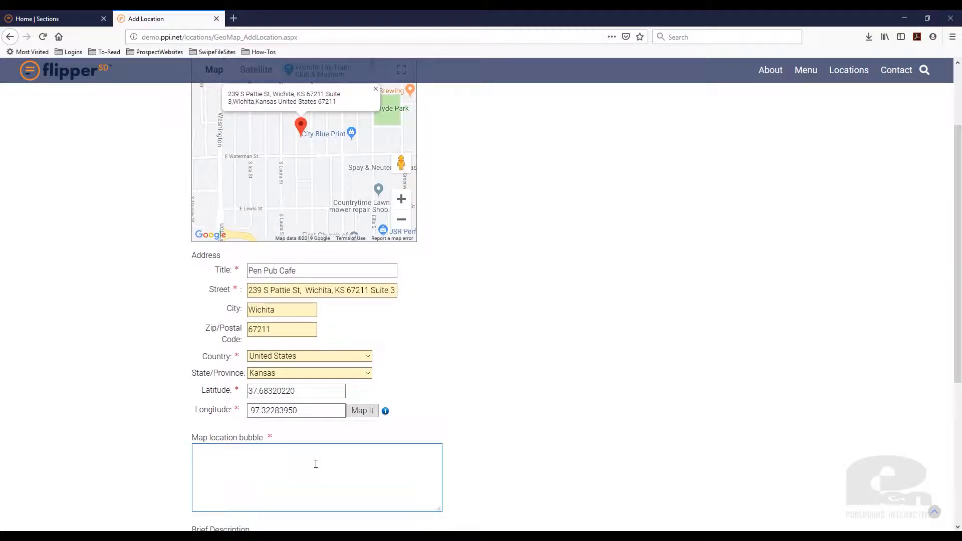
{"action": "type", "text": "ation"}
{"action": "scroll", "coordinate": [655, 393], "scroll_direction": "down", "scroll_amount": 5}
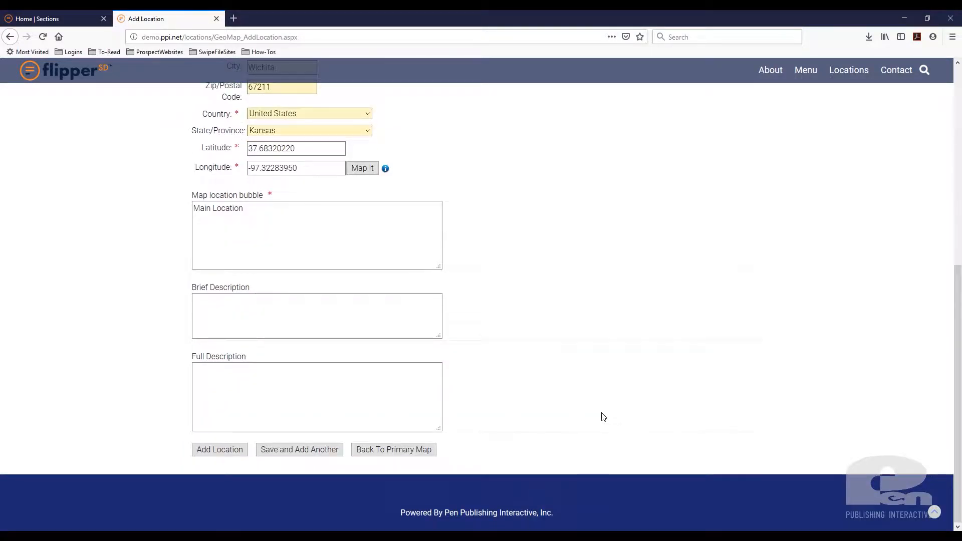
{"action": "left_click", "coordinate": [223, 451]}
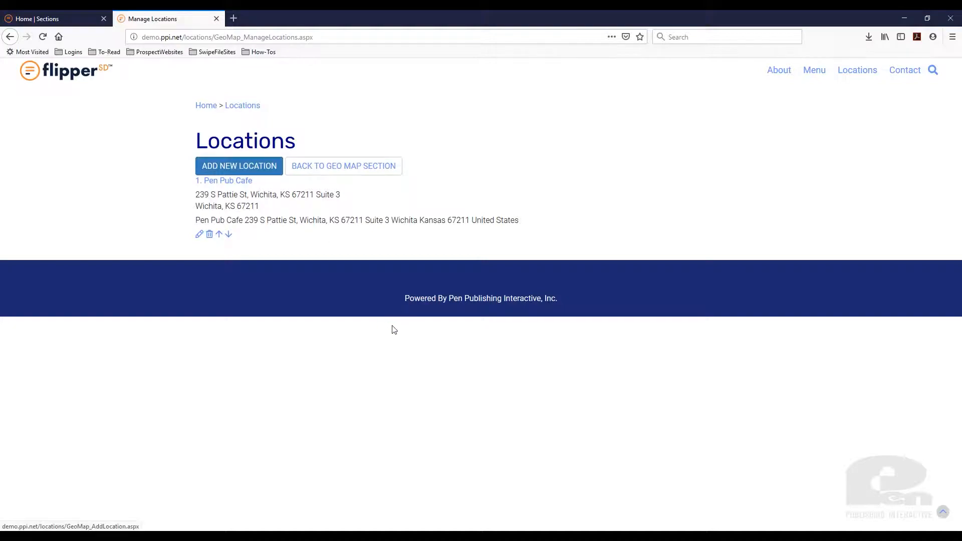
Return to the Locations page and check the Pen Pub Cafe marker's bubble text on the map
{"action": "left_click", "coordinate": [858, 71]}
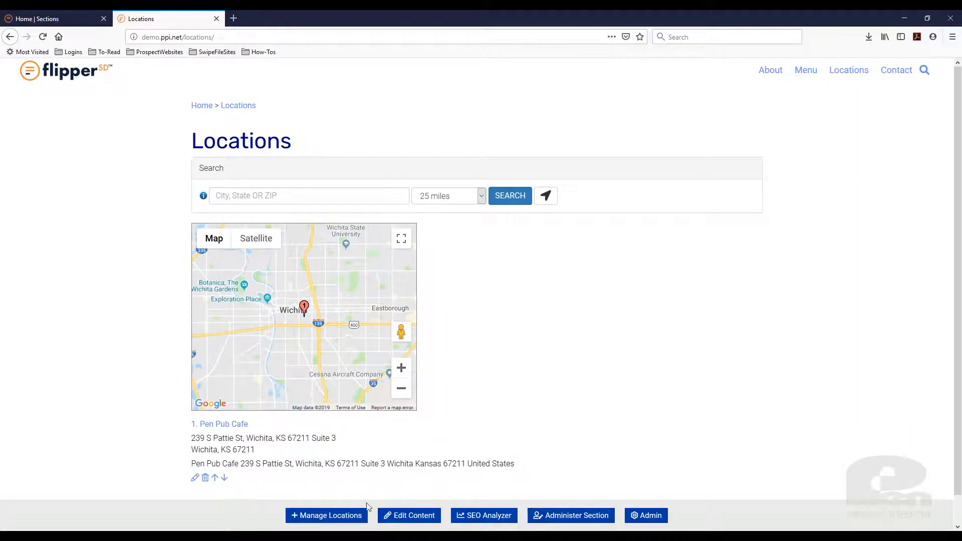
{"action": "left_click", "coordinate": [304, 308]}
{"action": "left_click_drag", "start_coordinate": [288, 266], "coordinate": [245, 268]}
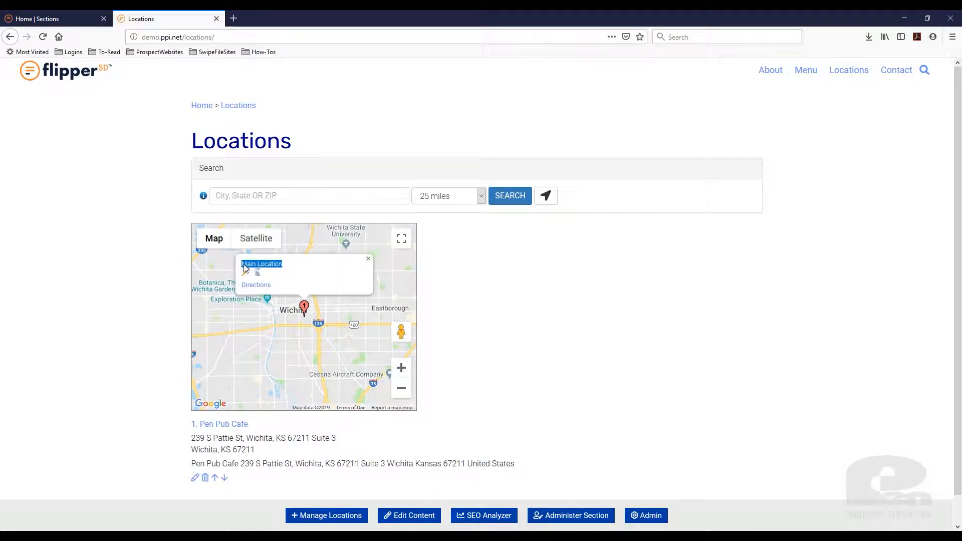
{"action": "left_click", "coordinate": [554, 415]}
Go to the Contact page and open the form element settings in its section administration
{"action": "left_click", "coordinate": [897, 70]}
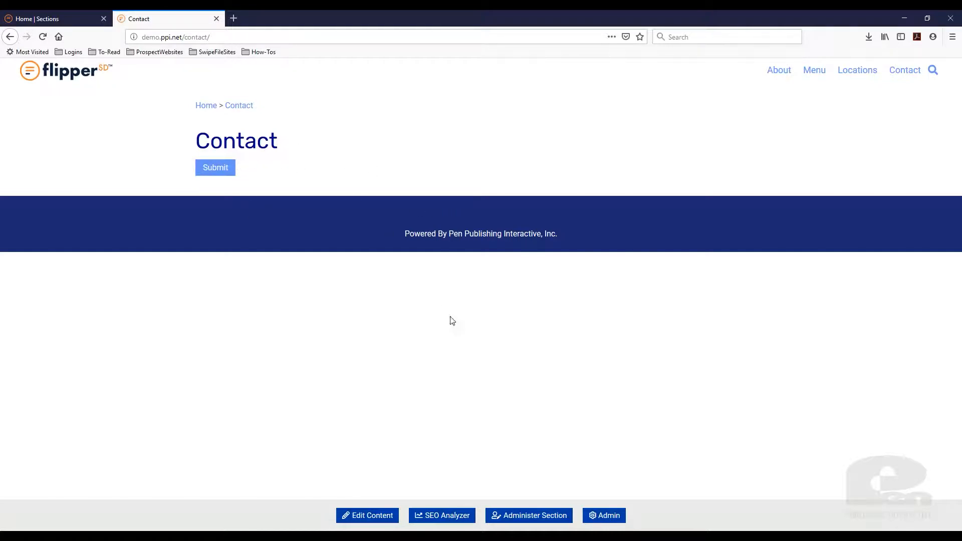
{"action": "left_click", "coordinate": [529, 521]}
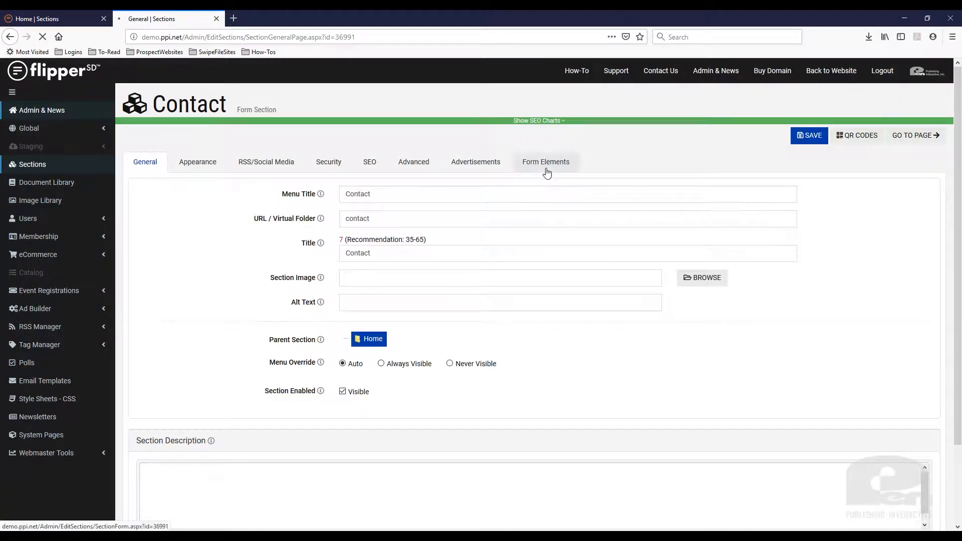
{"action": "left_click", "coordinate": [548, 168]}
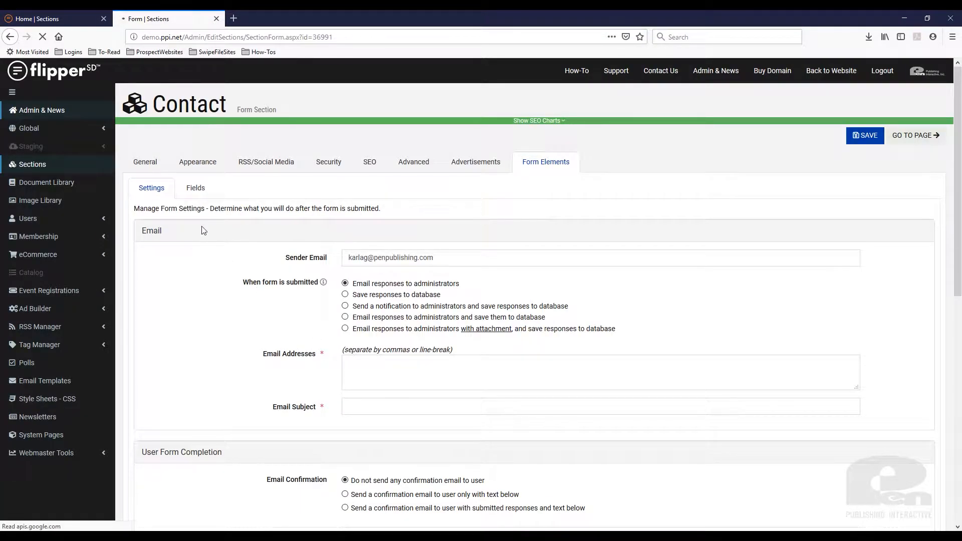
Fill in the recipient email address for the Contact form's responses and set the email subject to "Inquiry From Website"
{"action": "scroll", "coordinate": [274, 298], "scroll_direction": "down", "scroll_amount": 3}
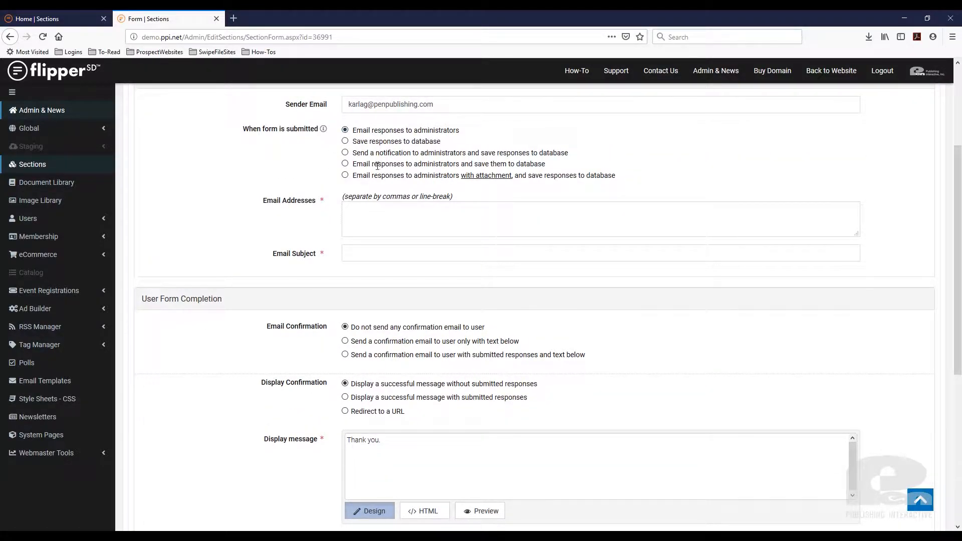
{"action": "left_click", "coordinate": [346, 153]}
{"action": "left_click", "coordinate": [391, 205]}
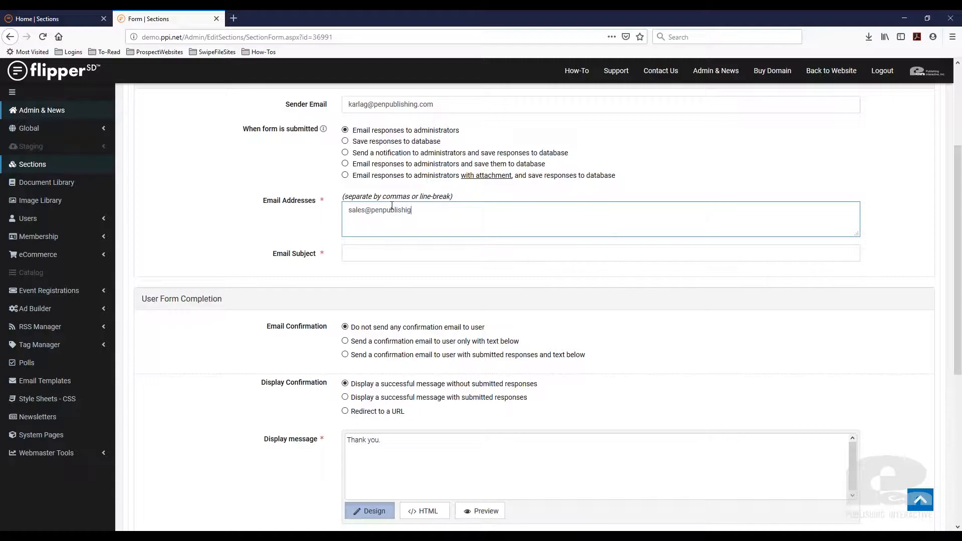
{"action": "type", "text": ".com"}
{"action": "key", "text": "BackSpace"}
{"action": "key", "text": "BackSpace"}
{"action": "key", "text": "BackSpace"}
{"action": "key", "text": "BackSpace"}
{"action": "key", "text": "BackSpace"}
{"action": "key", "text": "BackSpace"}
{"action": "type", "text": "ing.c"}
{"action": "left_click", "coordinate": [498, 253]}
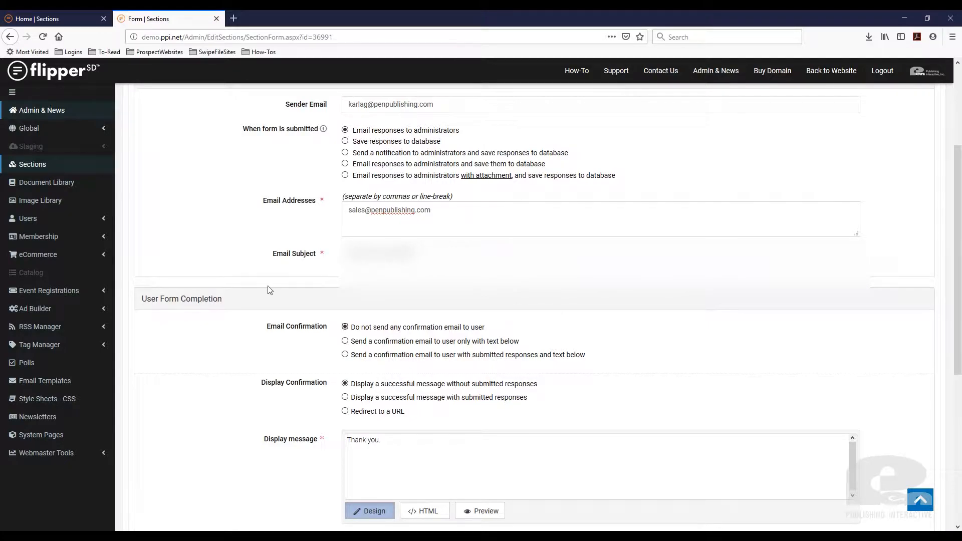
Save the Contact form's email and submission settings
{"action": "scroll", "coordinate": [312, 350], "scroll_direction": "down", "scroll_amount": 3}
{"action": "scroll", "coordinate": [511, 388], "scroll_direction": "down", "scroll_amount": 2}
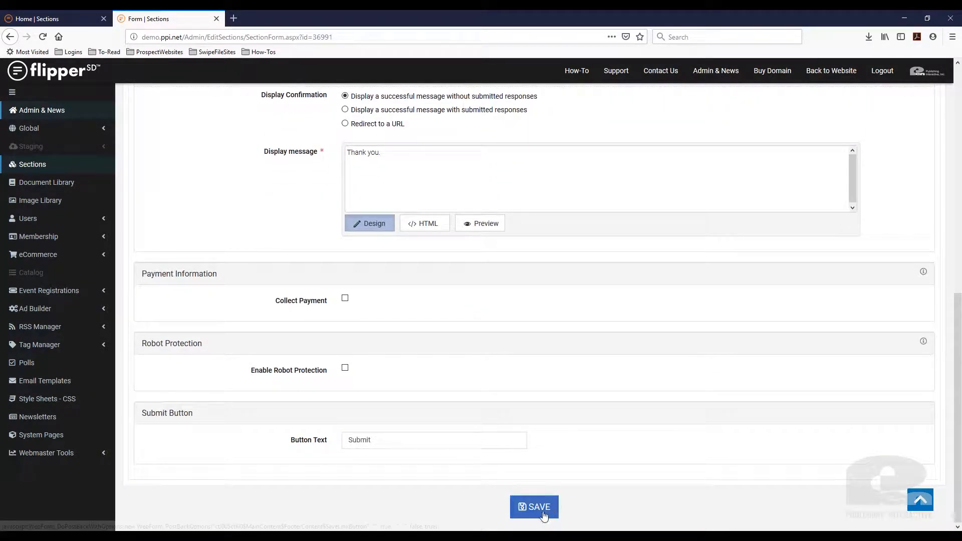
{"action": "left_click", "coordinate": [543, 511]}
{"action": "scroll", "coordinate": [550, 517], "scroll_direction": "down", "scroll_amount": 2}
{"action": "left_click", "coordinate": [546, 509]}
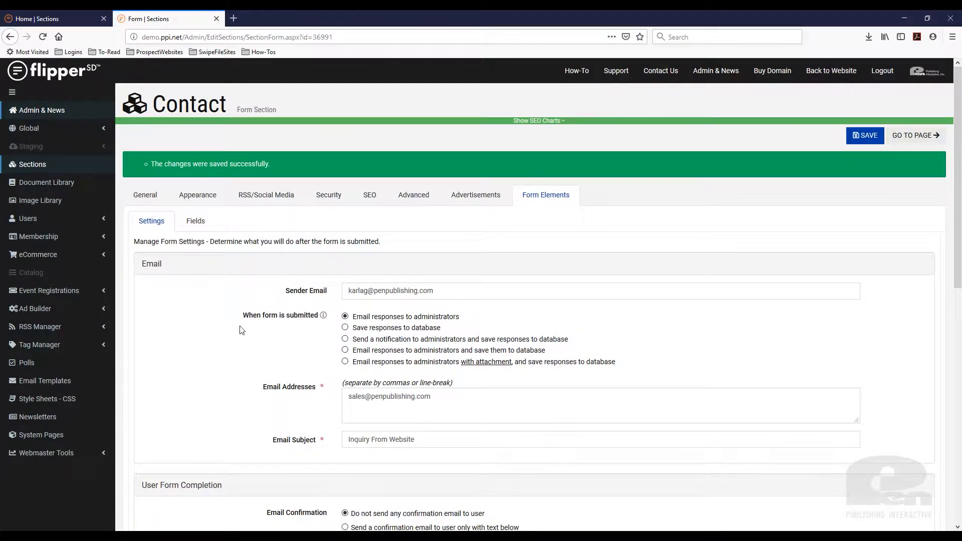
Add a new SingleLine Text Box field to the Contact form with the text "Full Name"
{"action": "left_click", "coordinate": [195, 221]}
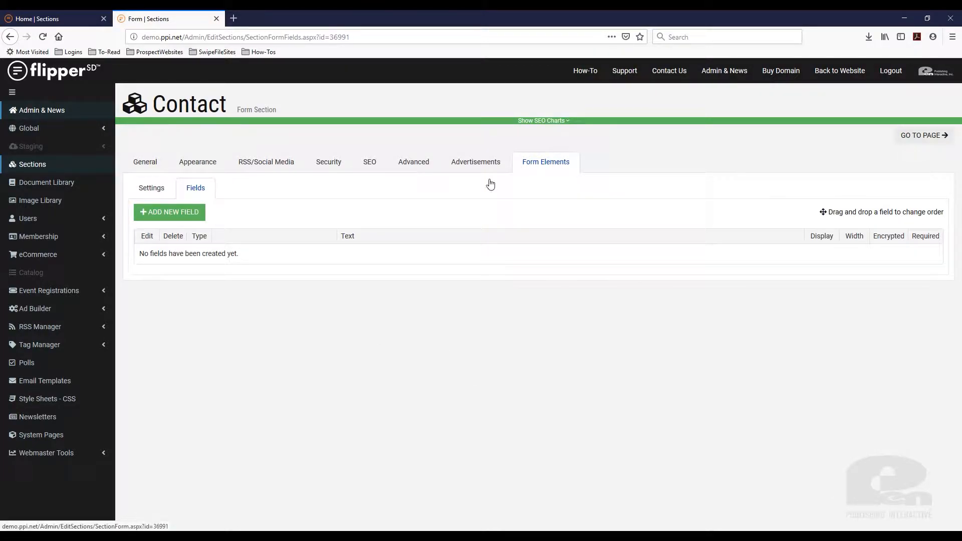
{"action": "left_click", "coordinate": [179, 219]}
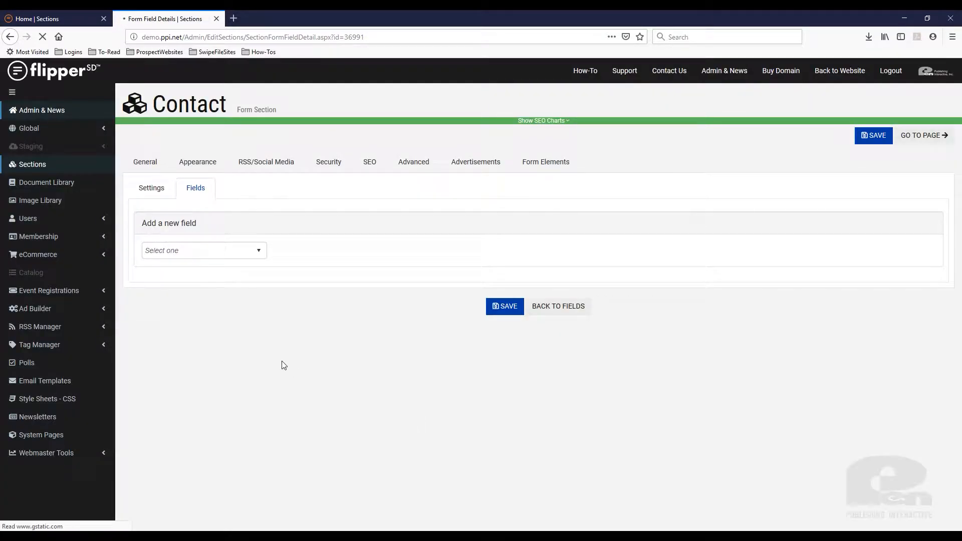
{"action": "left_click", "coordinate": [258, 251]}
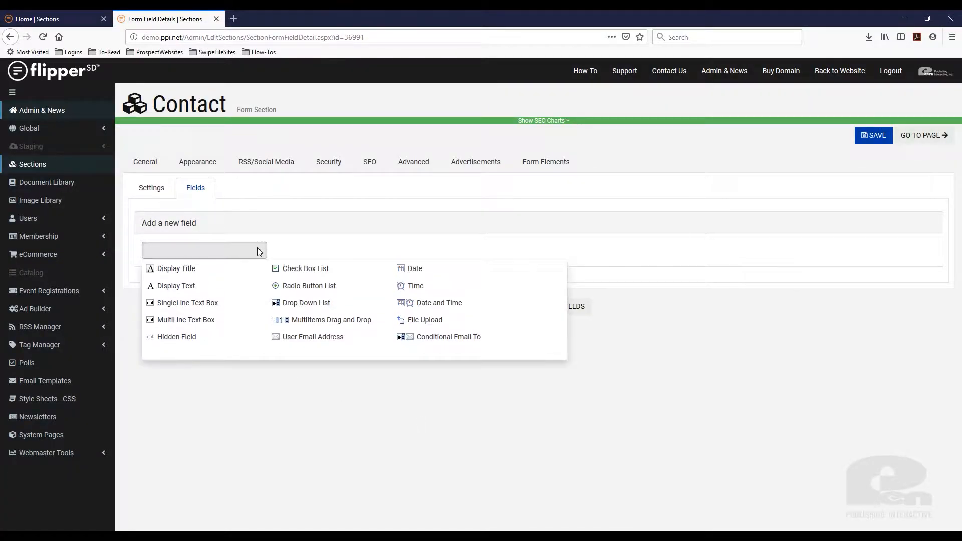
{"action": "left_click", "coordinate": [192, 304]}
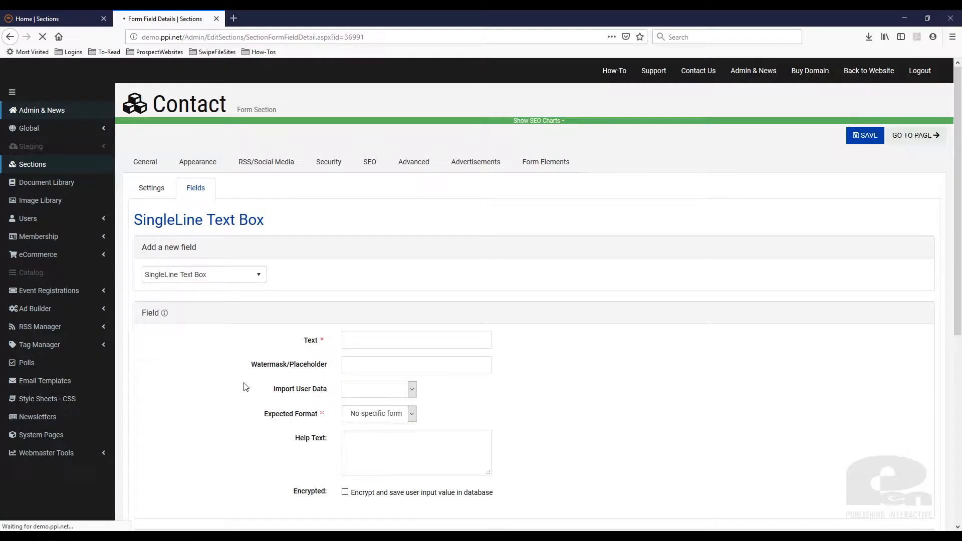
{"action": "left_click", "coordinate": [421, 339]}
{"action": "type", "text": "F"}
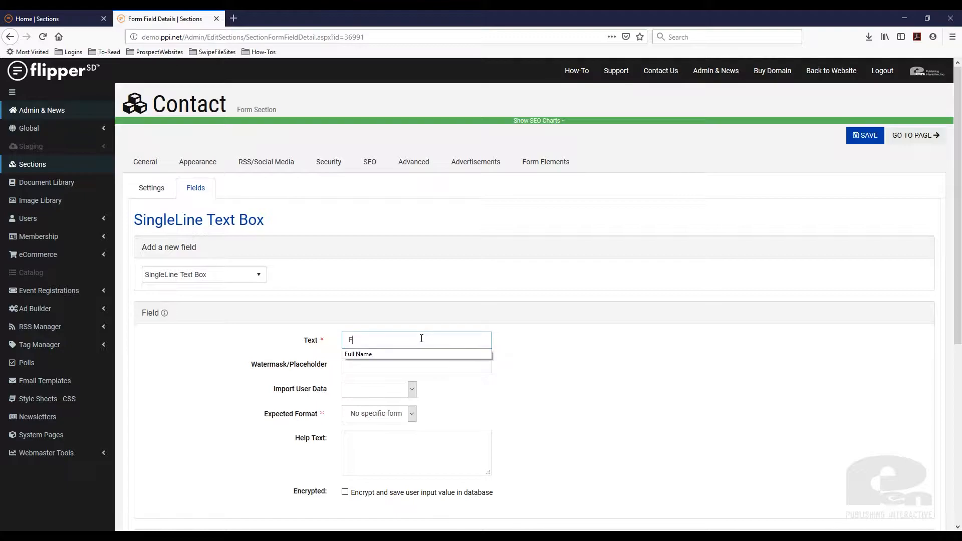
{"action": "type", "text": "ull"}
{"action": "key", "text": "Down"}
{"action": "key", "text": "Tab"}
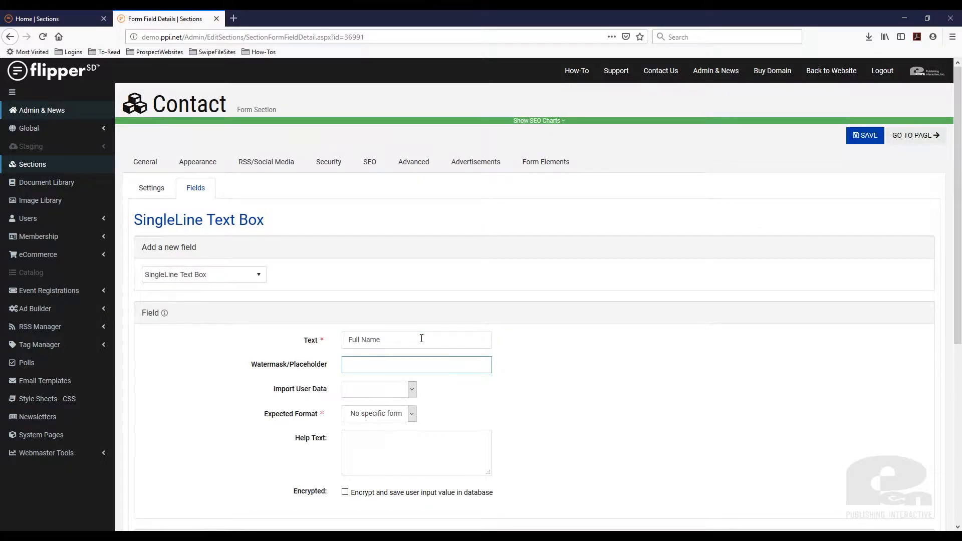
Keep the Full Name field's format as No specific format, make the field required, and save it
{"action": "left_click", "coordinate": [579, 416]}
{"action": "scroll", "coordinate": [571, 423], "scroll_direction": "down", "scroll_amount": 2}
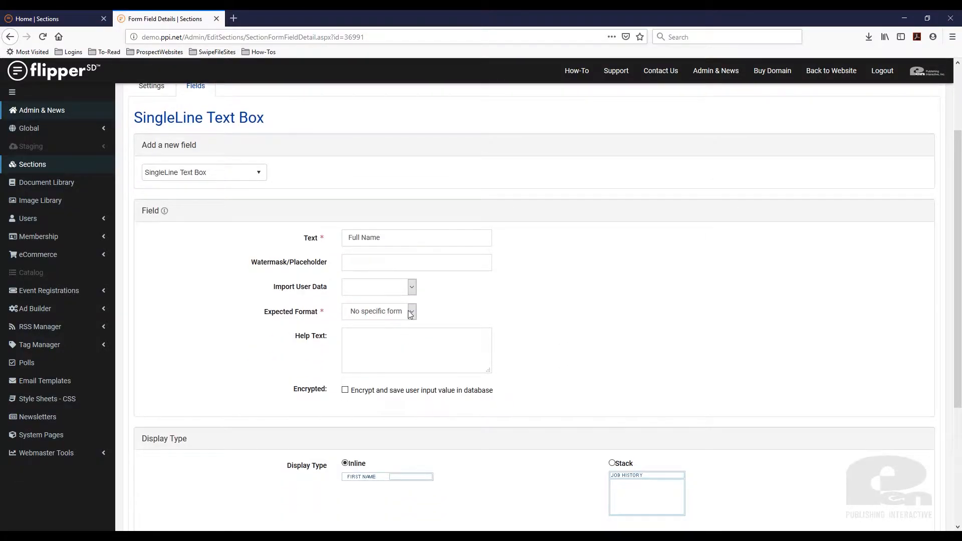
{"action": "left_click", "coordinate": [412, 312]}
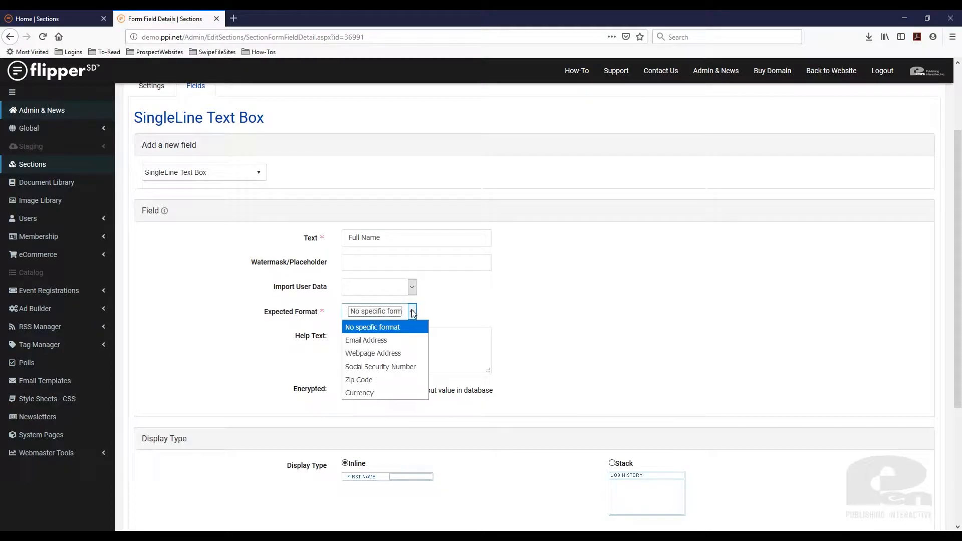
{"action": "left_click", "coordinate": [552, 303]}
{"action": "scroll", "coordinate": [579, 345], "scroll_direction": "down", "scroll_amount": 1}
{"action": "scroll", "coordinate": [579, 345], "scroll_direction": "down", "scroll_amount": 3}
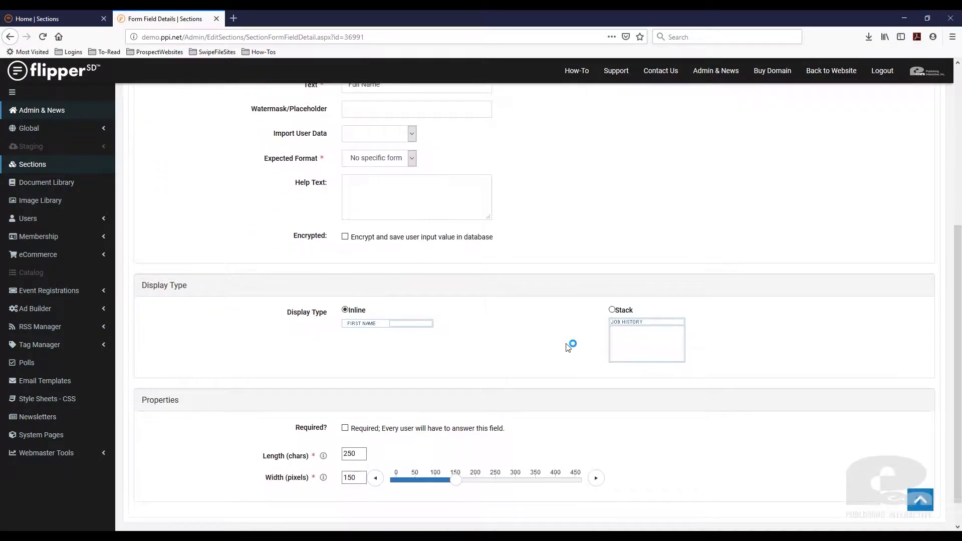
{"action": "scroll", "coordinate": [525, 295], "scroll_direction": "down", "scroll_amount": 1}
{"action": "left_click", "coordinate": [345, 397]}
{"action": "scroll", "coordinate": [504, 344], "scroll_direction": "down", "scroll_amount": 1}
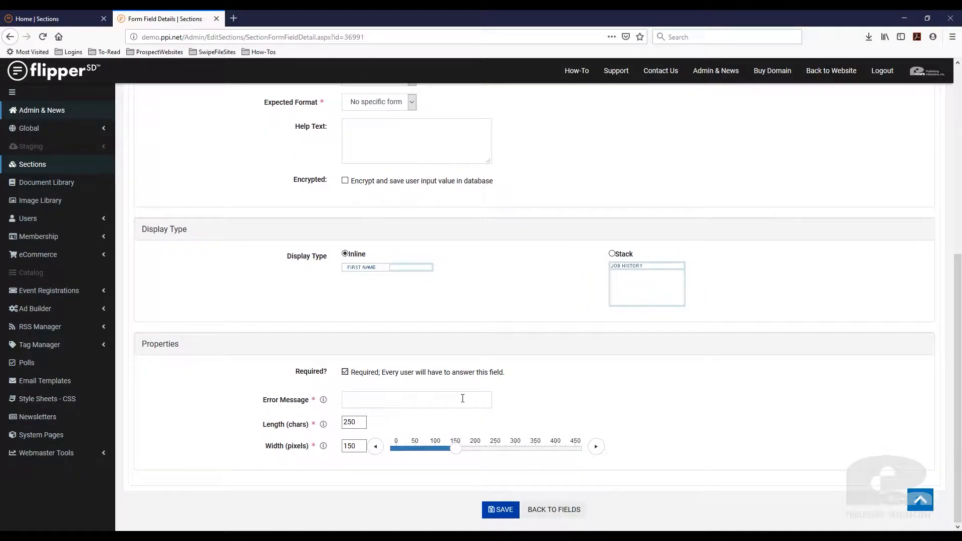
{"action": "left_click", "coordinate": [500, 510]}
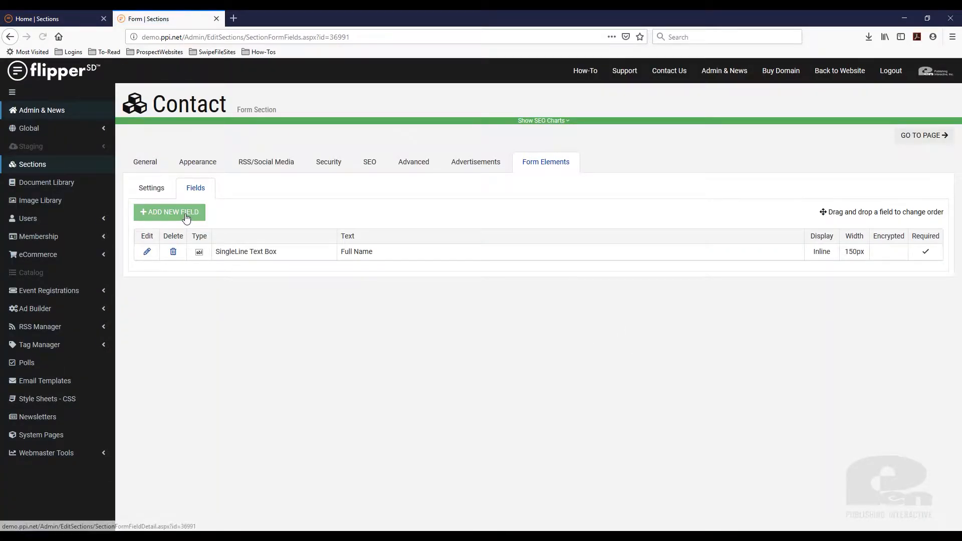
Add a new User Email Address field to the Contact form with the text "Email"
{"action": "left_click", "coordinate": [185, 213]}
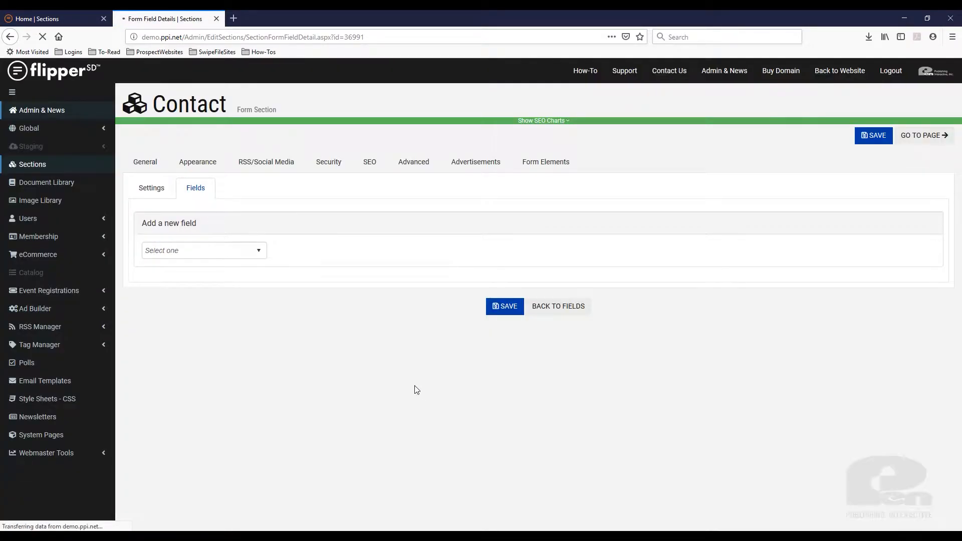
{"action": "left_click", "coordinate": [260, 250]}
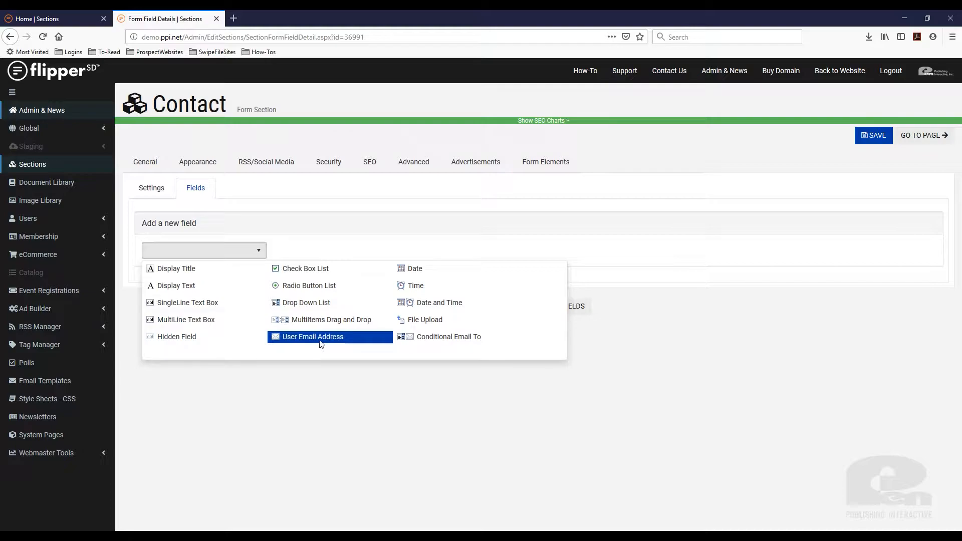
{"action": "left_click", "coordinate": [320, 342]}
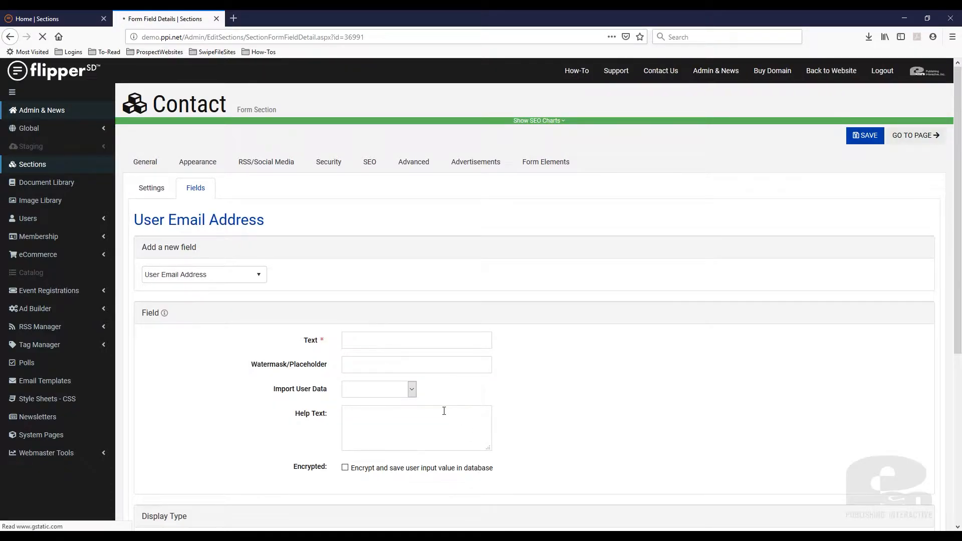
{"action": "left_click", "coordinate": [405, 342]}
{"action": "type", "text": "Email"}
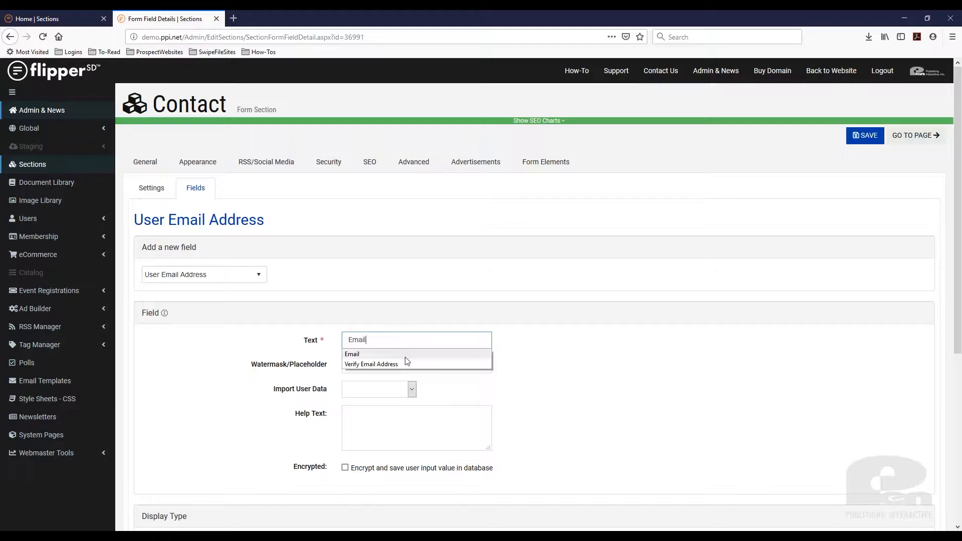
{"action": "left_click", "coordinate": [405, 356]}
{"action": "left_click", "coordinate": [573, 383]}
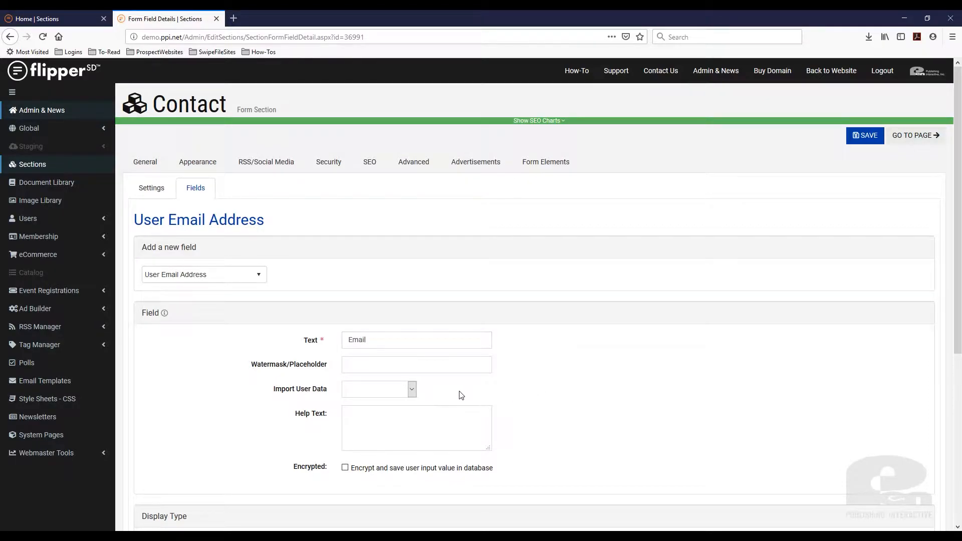
Make the Email field required with the error message "Email is required." and save it
{"action": "scroll", "coordinate": [556, 398], "scroll_direction": "down", "scroll_amount": 4}
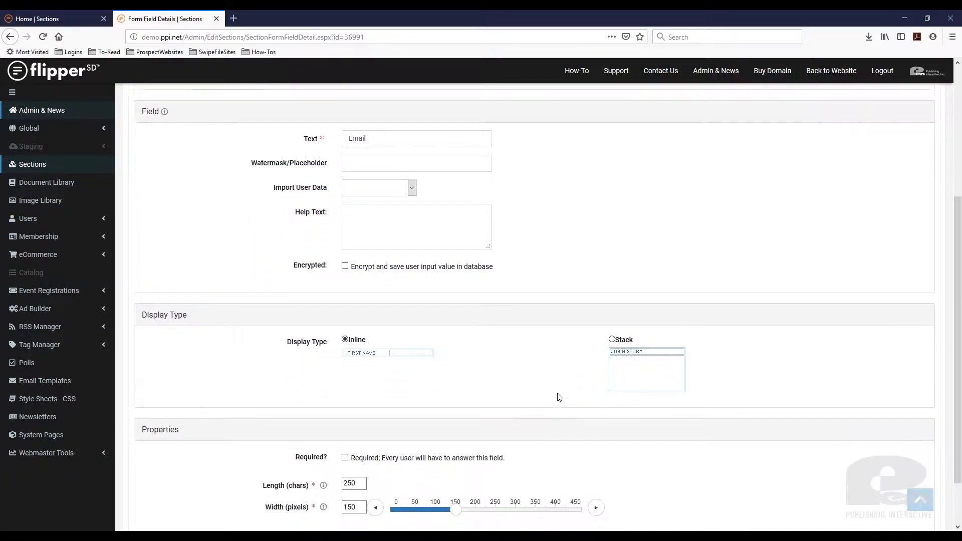
{"action": "scroll", "coordinate": [559, 397], "scroll_direction": "down", "scroll_amount": 1}
{"action": "scroll", "coordinate": [518, 348], "scroll_direction": "up", "scroll_amount": 2}
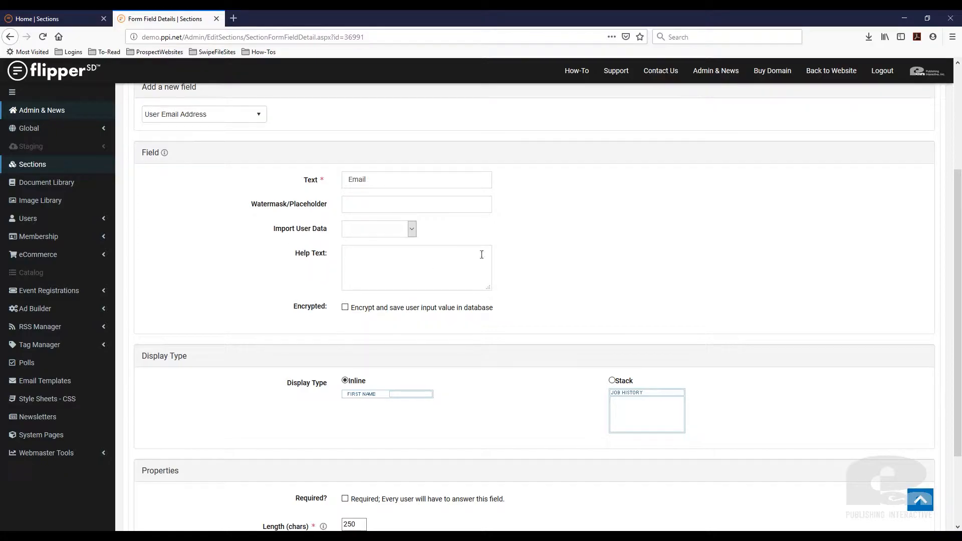
{"action": "scroll", "coordinate": [541, 296], "scroll_direction": "down", "scroll_amount": 2}
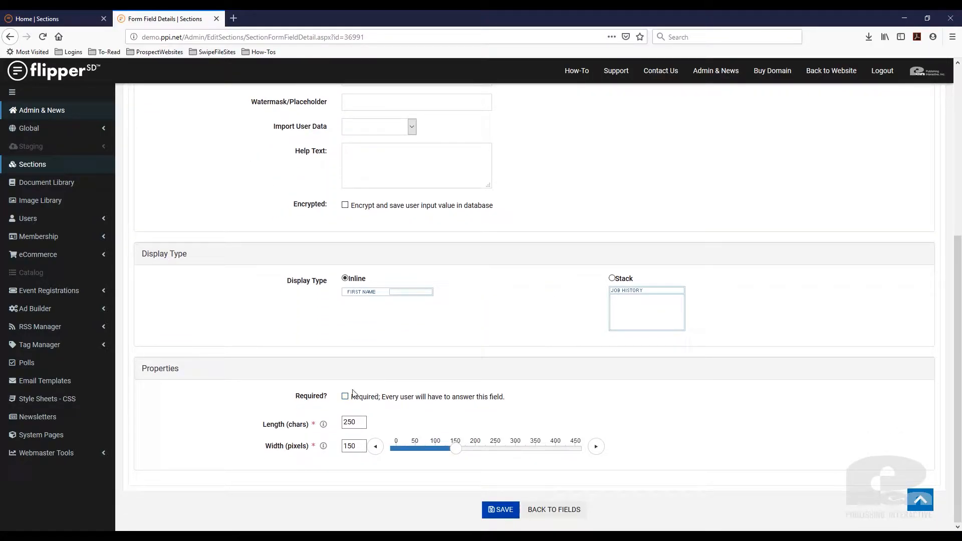
{"action": "left_click", "coordinate": [346, 397]}
{"action": "left_click", "coordinate": [457, 426]}
{"action": "type", "text": "Email is required."}
{"action": "scroll", "coordinate": [599, 389], "scroll_direction": "down", "scroll_amount": 1}
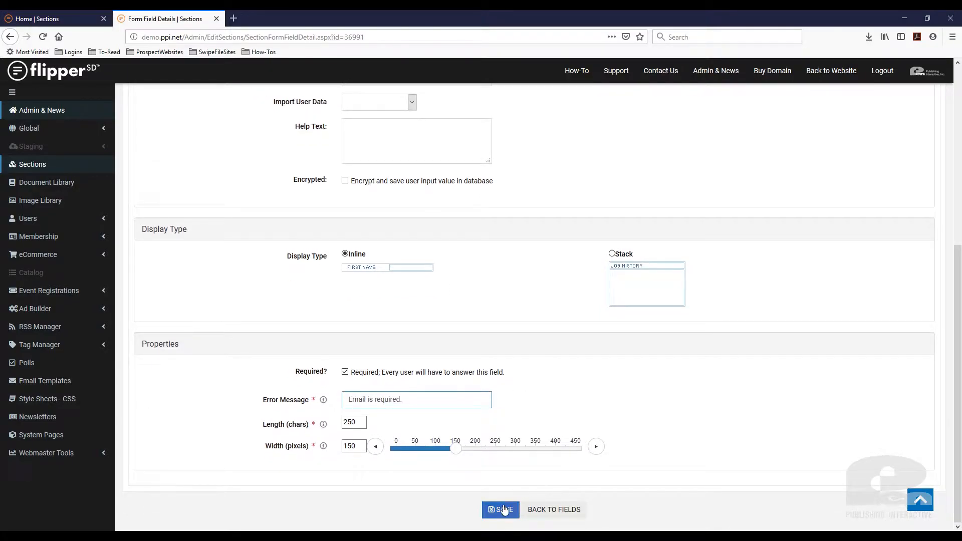
{"action": "left_click", "coordinate": [503, 511]}
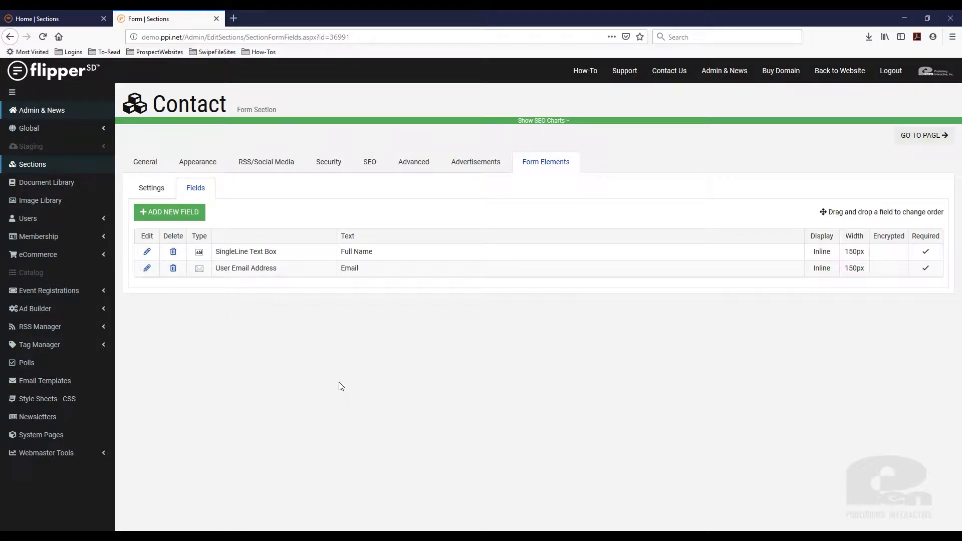
Add a new MultiLine Text Box field to the Contact form with the text "Comments"
{"action": "left_click", "coordinate": [184, 214]}
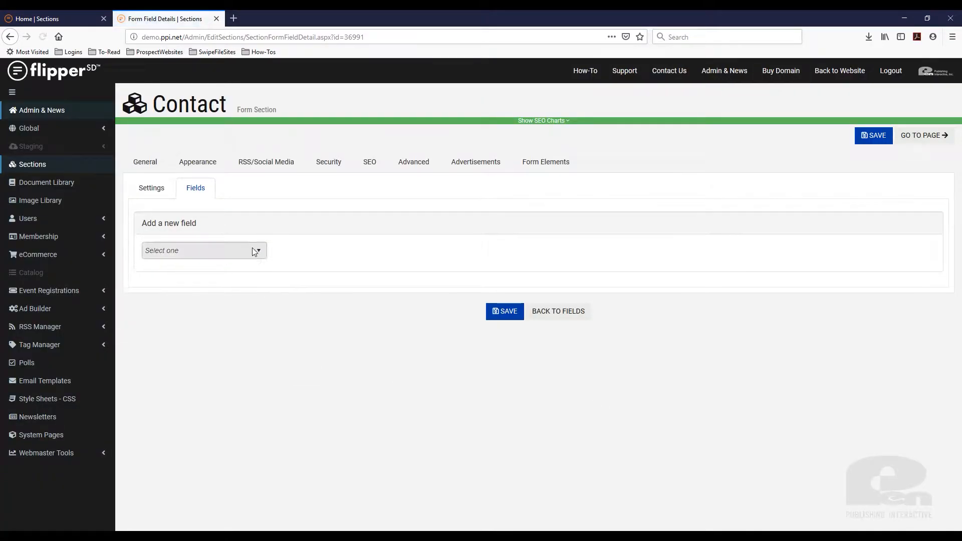
{"action": "left_click", "coordinate": [252, 251]}
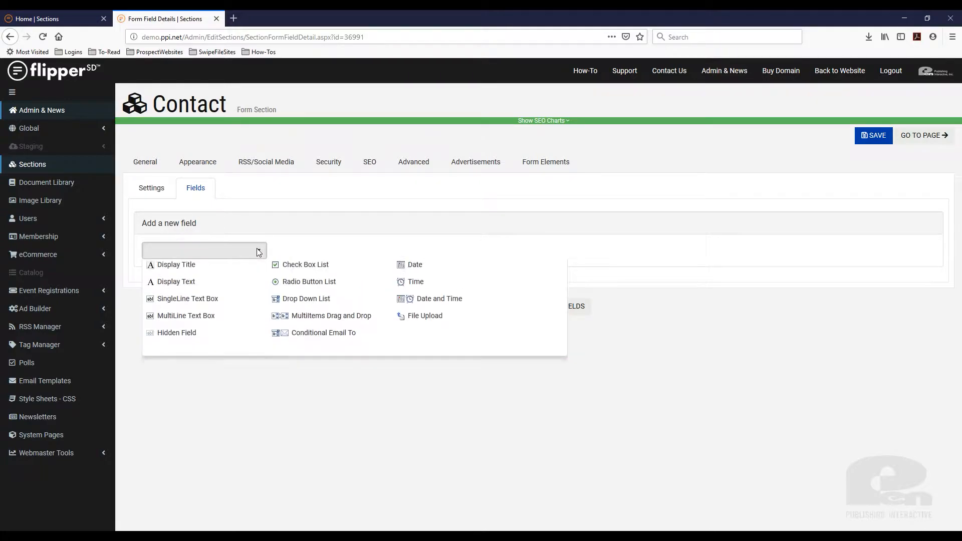
{"action": "left_click", "coordinate": [225, 322]}
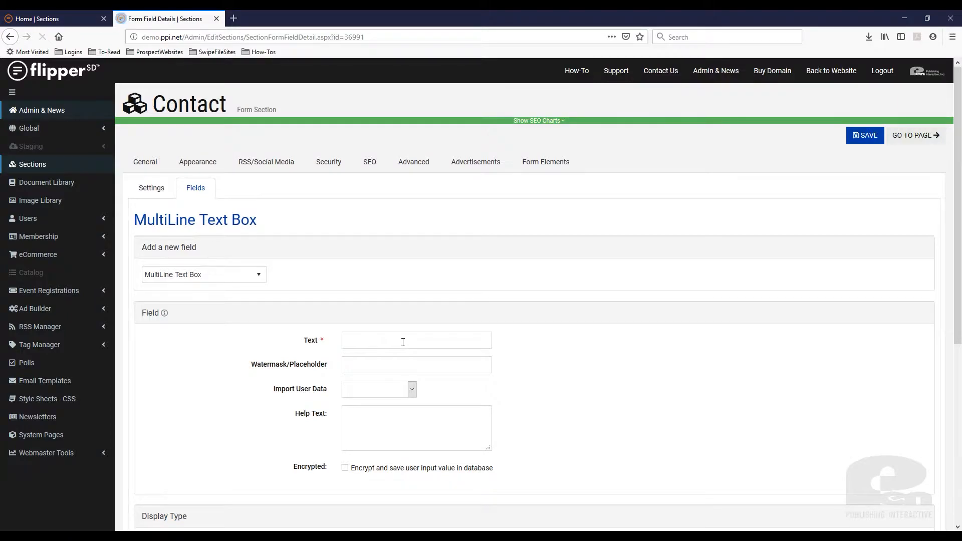
{"action": "left_click", "coordinate": [403, 341]}
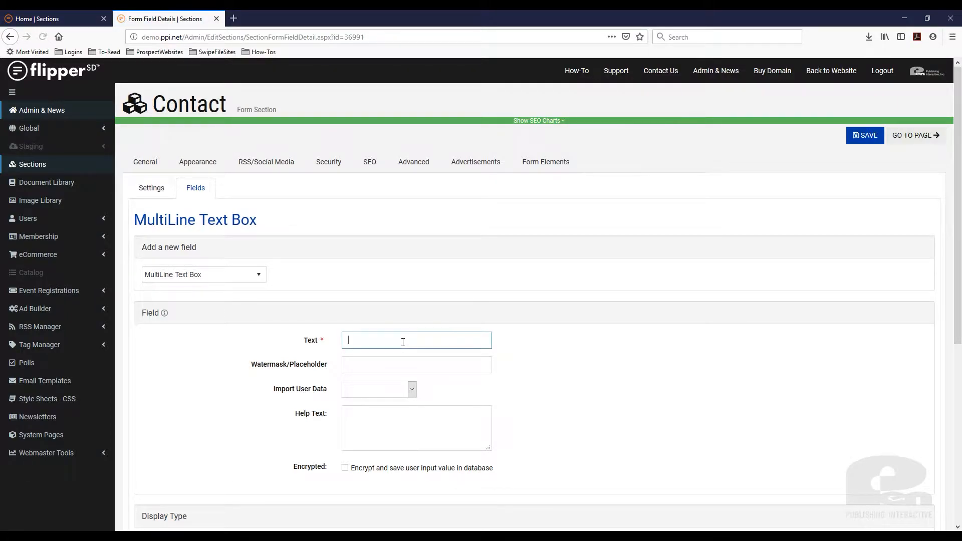
{"action": "type", "text": "Comm"}
{"action": "left_click", "coordinate": [541, 377]}
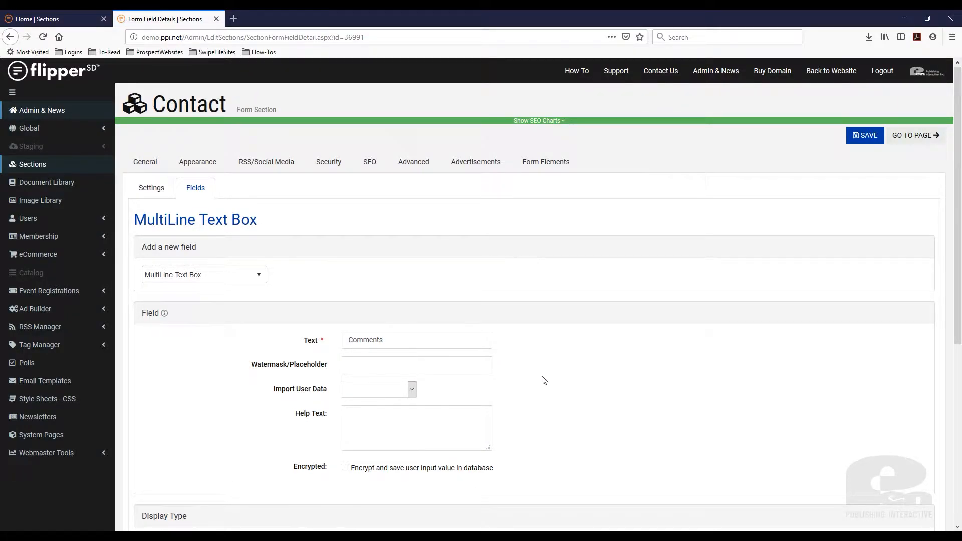
Make the Comments field required and save it to the form's field list
{"action": "scroll", "coordinate": [542, 377], "scroll_direction": "down", "scroll_amount": 4}
{"action": "scroll", "coordinate": [490, 355], "scroll_direction": "down", "scroll_amount": 2}
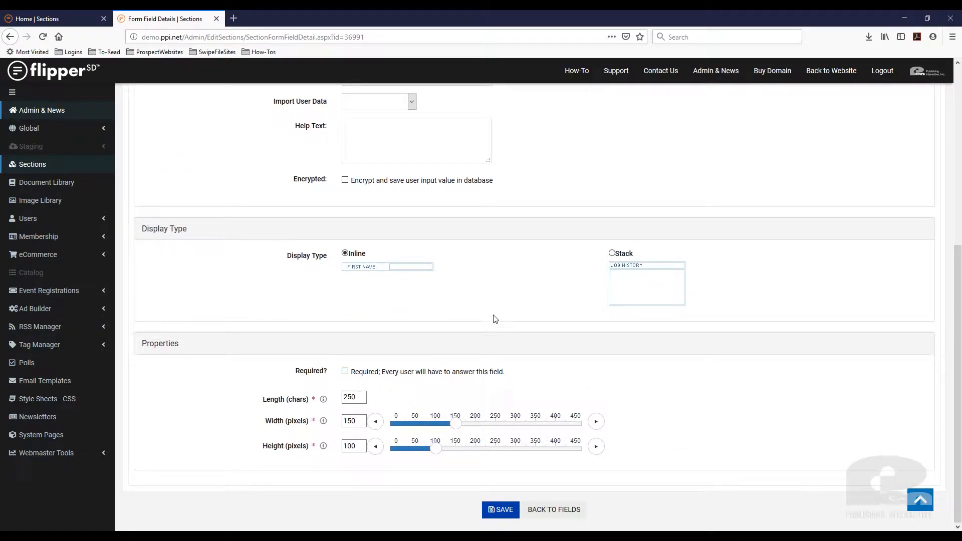
{"action": "left_click", "coordinate": [345, 373]}
{"action": "scroll", "coordinate": [551, 384], "scroll_direction": "down", "scroll_amount": 1}
{"action": "left_click", "coordinate": [500, 509]}
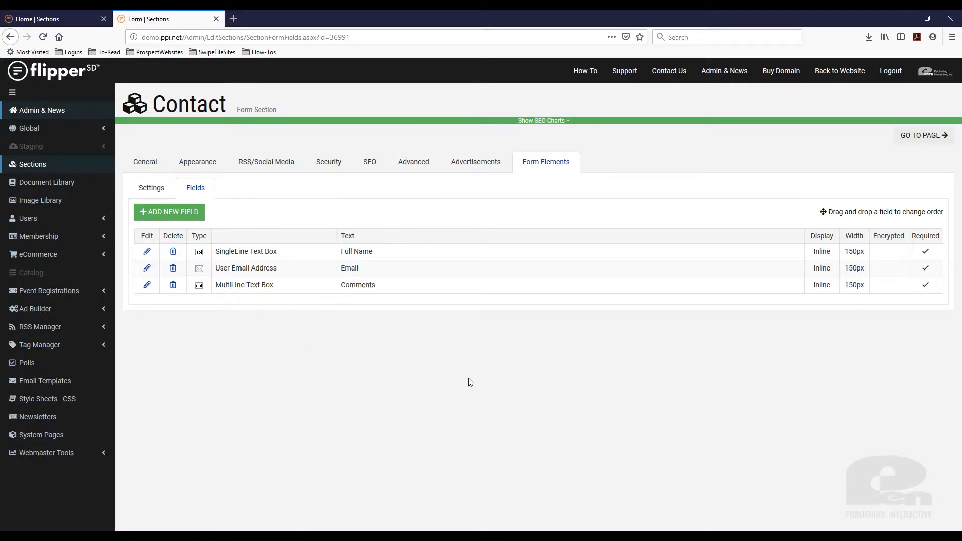
Open the live Contact page and check its Full Name, Email and Comments fields
{"action": "left_click", "coordinate": [916, 138]}
{"action": "left_click", "coordinate": [288, 19]}
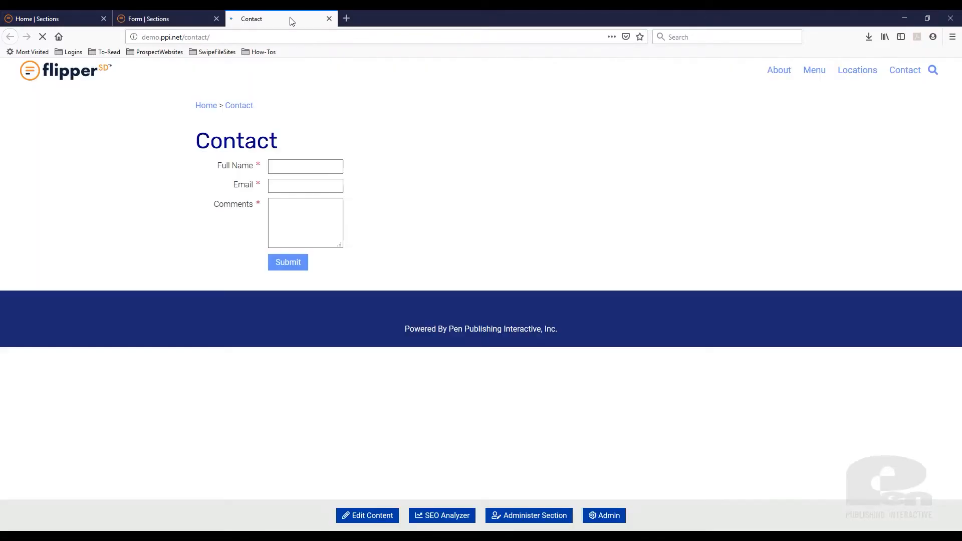
{"action": "left_click", "coordinate": [289, 171]}
{"action": "left_click", "coordinate": [294, 186]}
{"action": "left_click", "coordinate": [294, 223]}
{"action": "left_click", "coordinate": [292, 171]}
{"action": "left_click", "coordinate": [292, 227]}
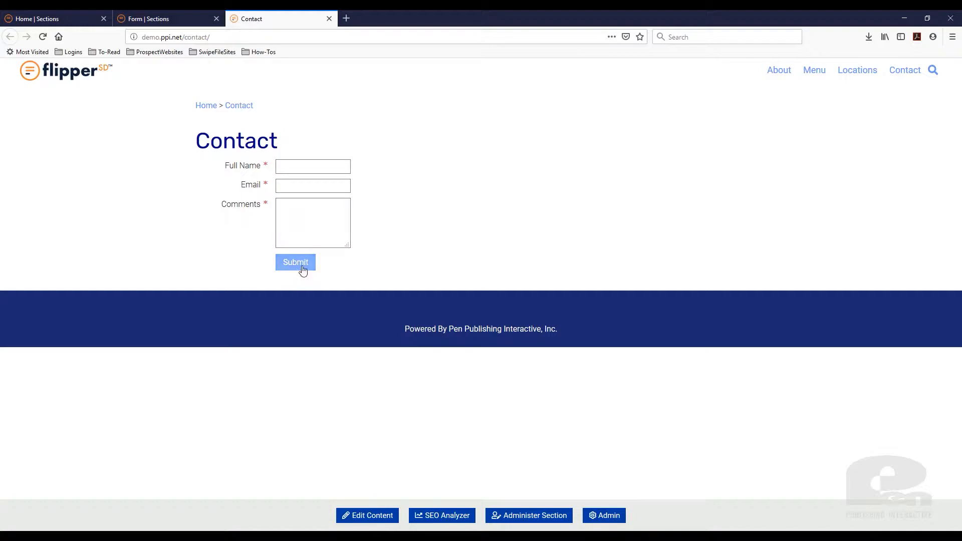
Review the website's Home, About, Menu, Locations and Contact pages in turn
{"action": "left_click", "coordinate": [206, 106]}
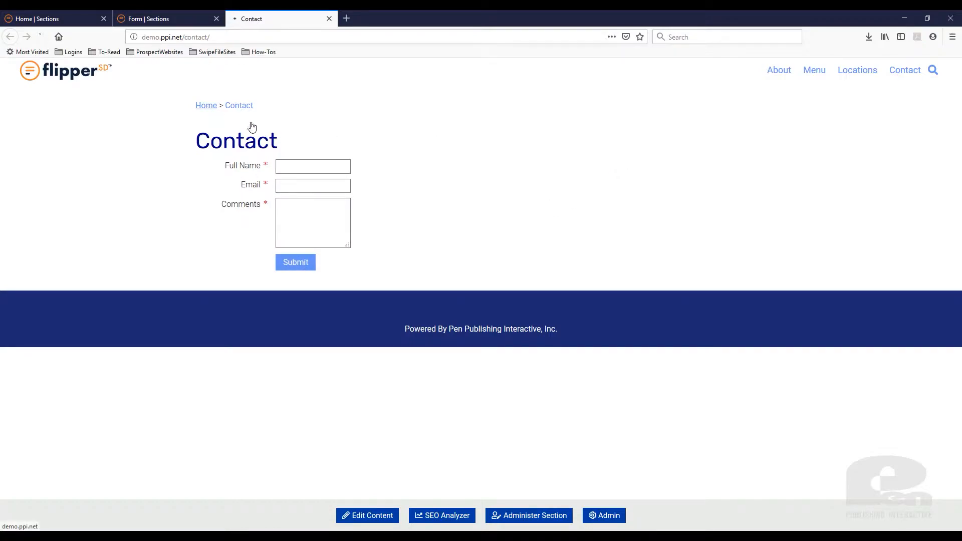
{"action": "left_click", "coordinate": [782, 81]}
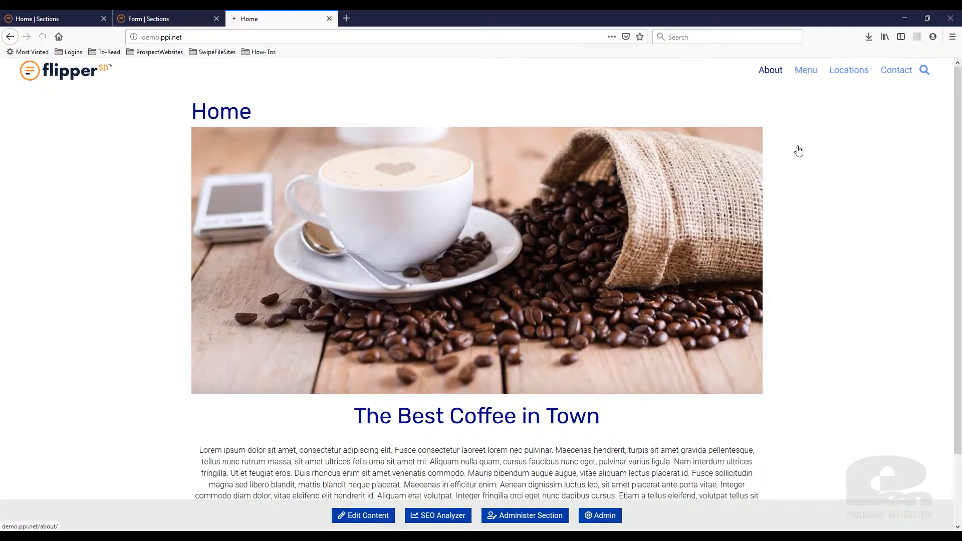
{"action": "left_click", "coordinate": [817, 75]}
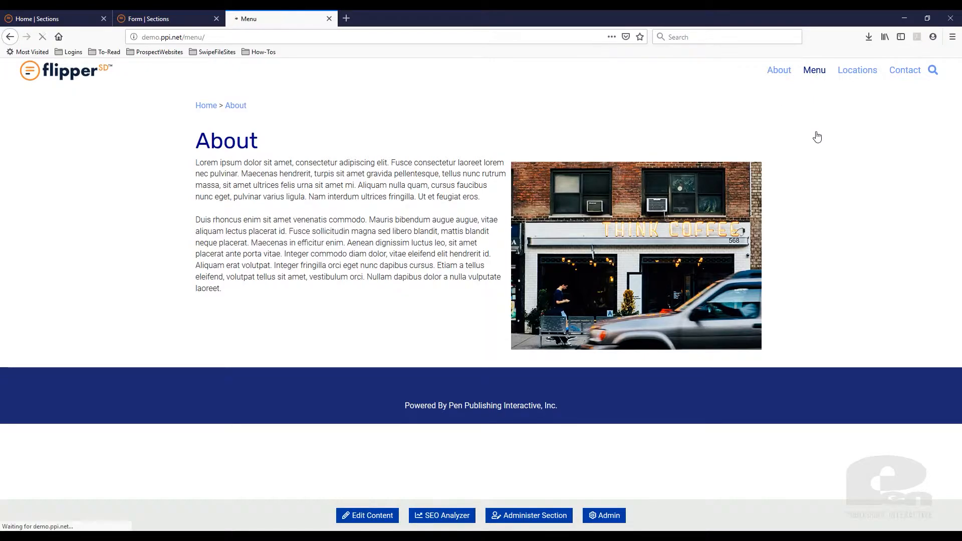
{"action": "left_click", "coordinate": [858, 72]}
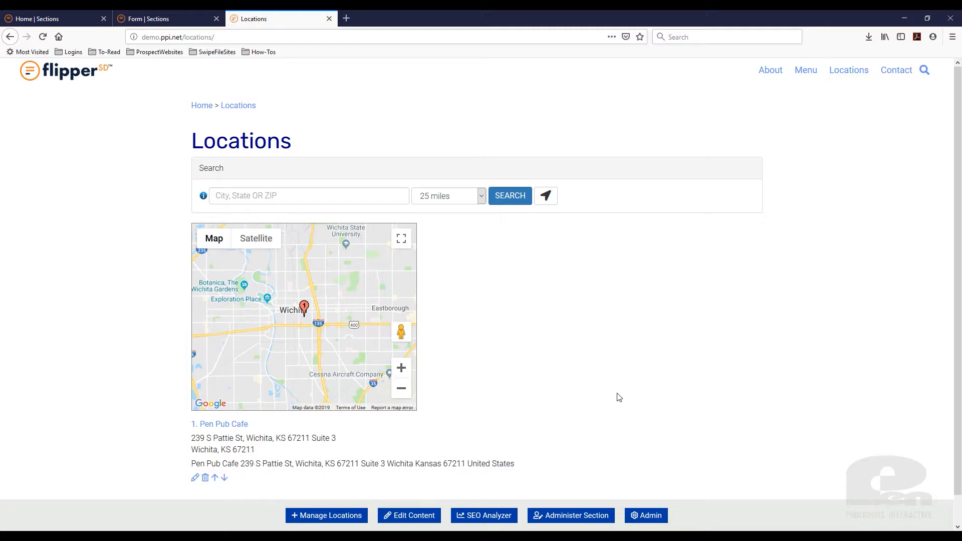
{"action": "left_click", "coordinate": [897, 70]}
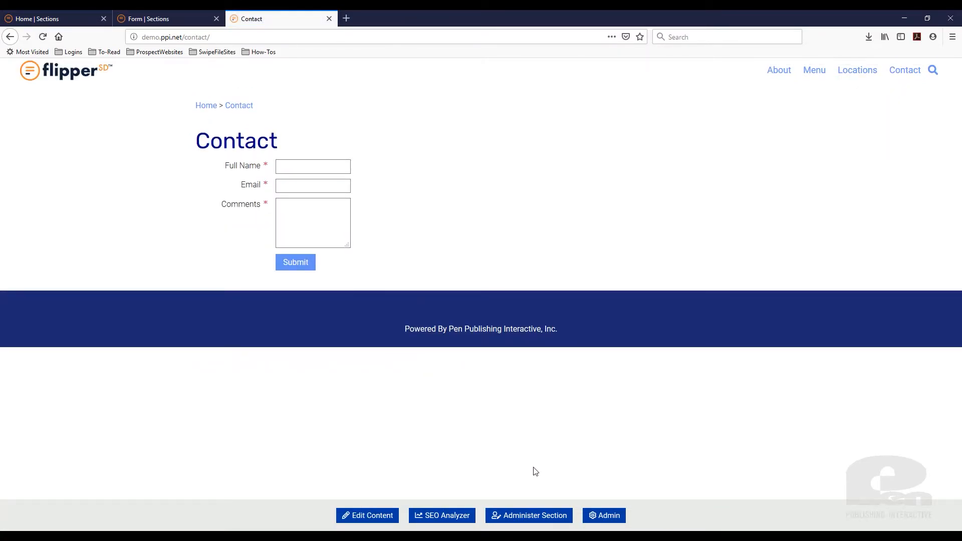
Close the leftover form administration page and open the Contact section's form element settings from the live page
{"action": "left_click", "coordinate": [216, 19]}
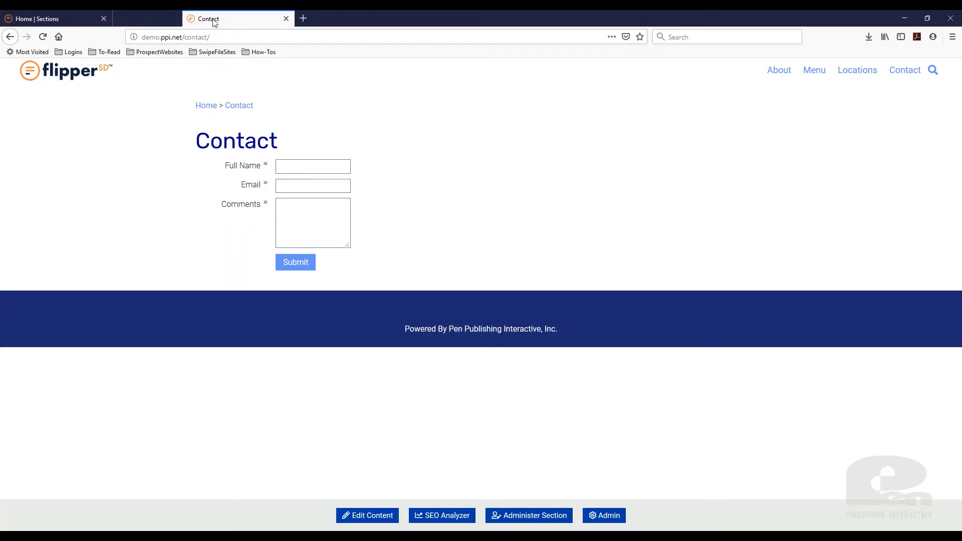
{"action": "left_click", "coordinate": [549, 522]}
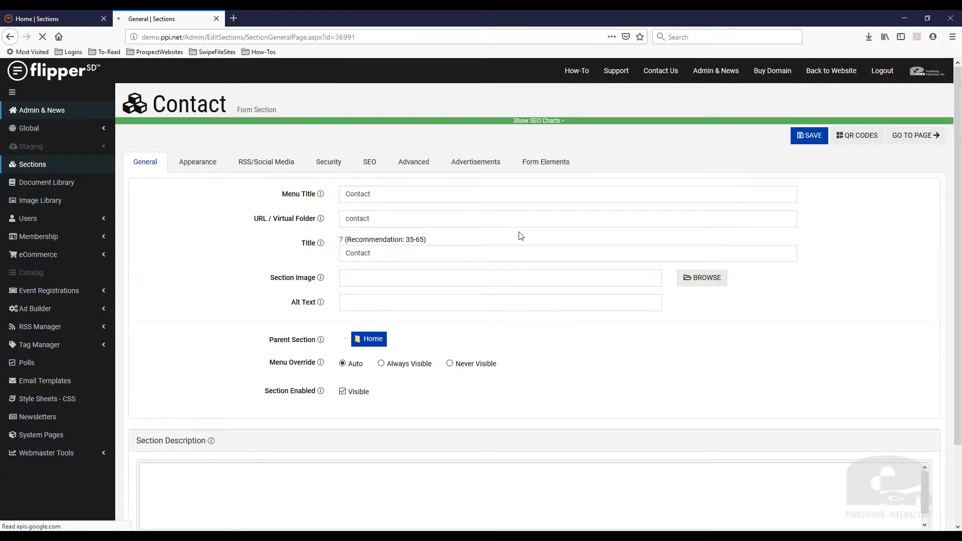
{"action": "left_click", "coordinate": [553, 161]}
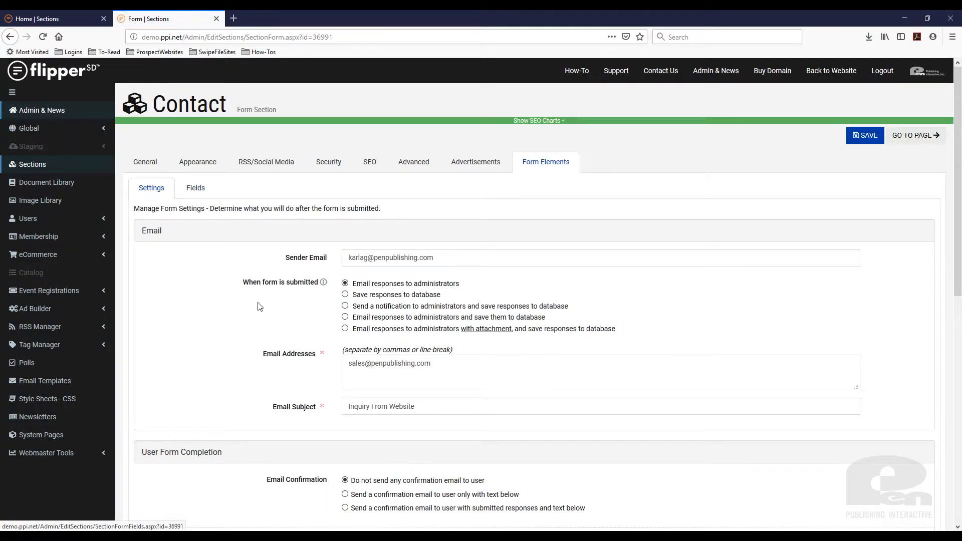
Enable robot protection on the Contact form with the protection mode Captcha and save the form settings
{"action": "scroll", "coordinate": [259, 306], "scroll_direction": "down", "scroll_amount": 10}
{"action": "left_click", "coordinate": [345, 369]}
{"action": "left_click", "coordinate": [436, 391]}
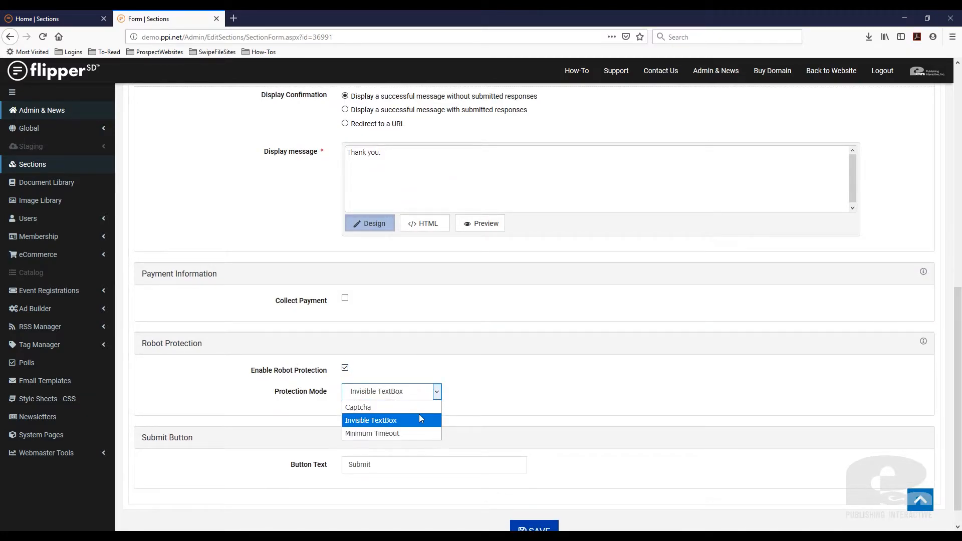
{"action": "left_click", "coordinate": [419, 408]}
{"action": "scroll", "coordinate": [507, 398], "scroll_direction": "down", "scroll_amount": 3}
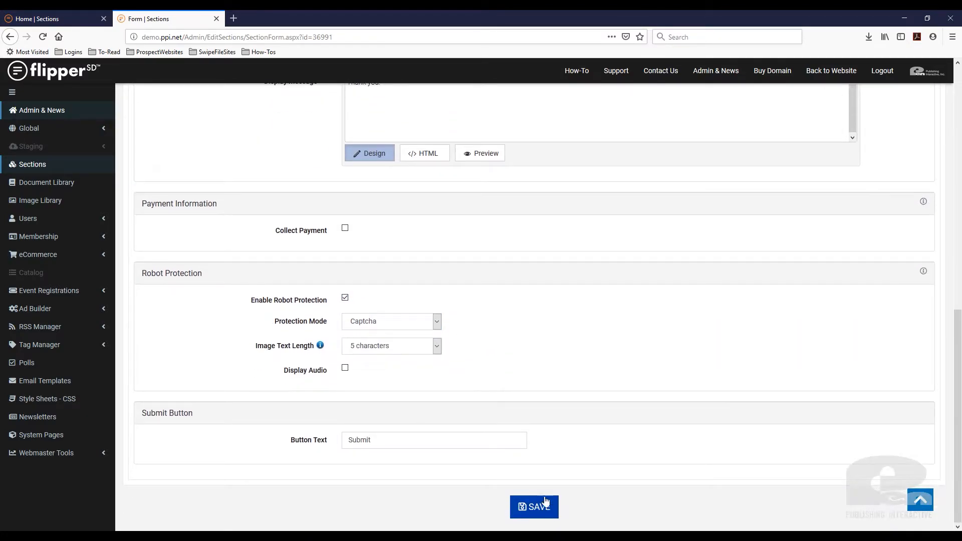
{"action": "left_click", "coordinate": [545, 507]}
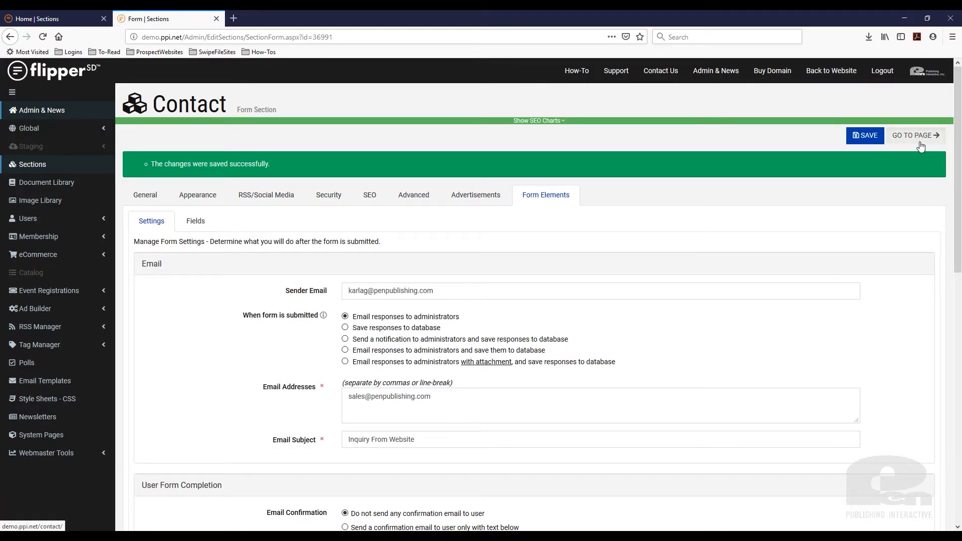
Check the captcha on the live Contact page and return to the website's Home page
{"action": "left_click", "coordinate": [921, 144]}
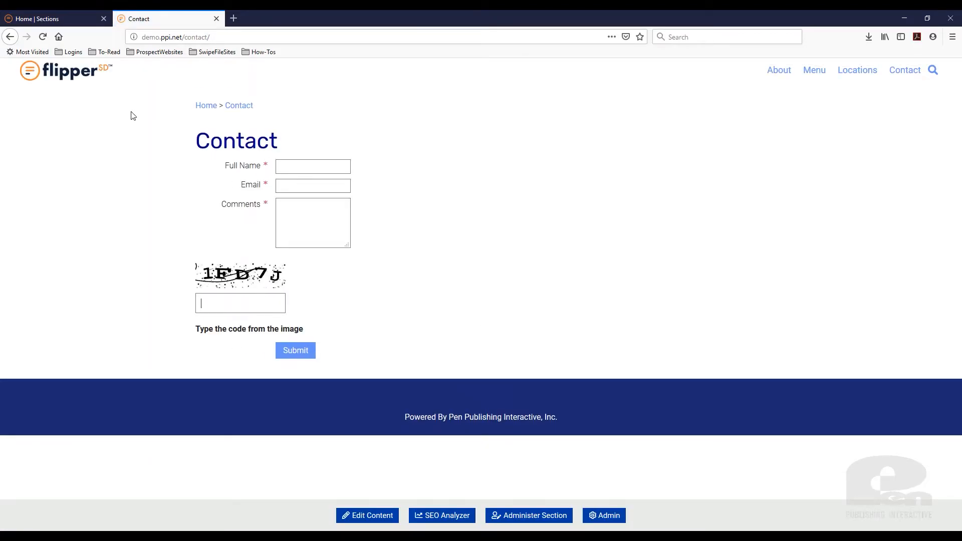
{"action": "left_click", "coordinate": [213, 106]}
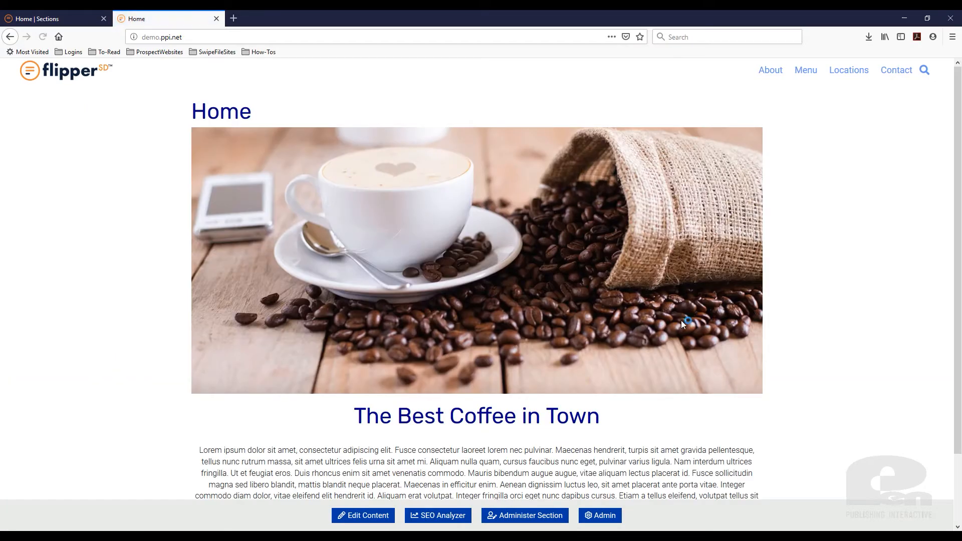